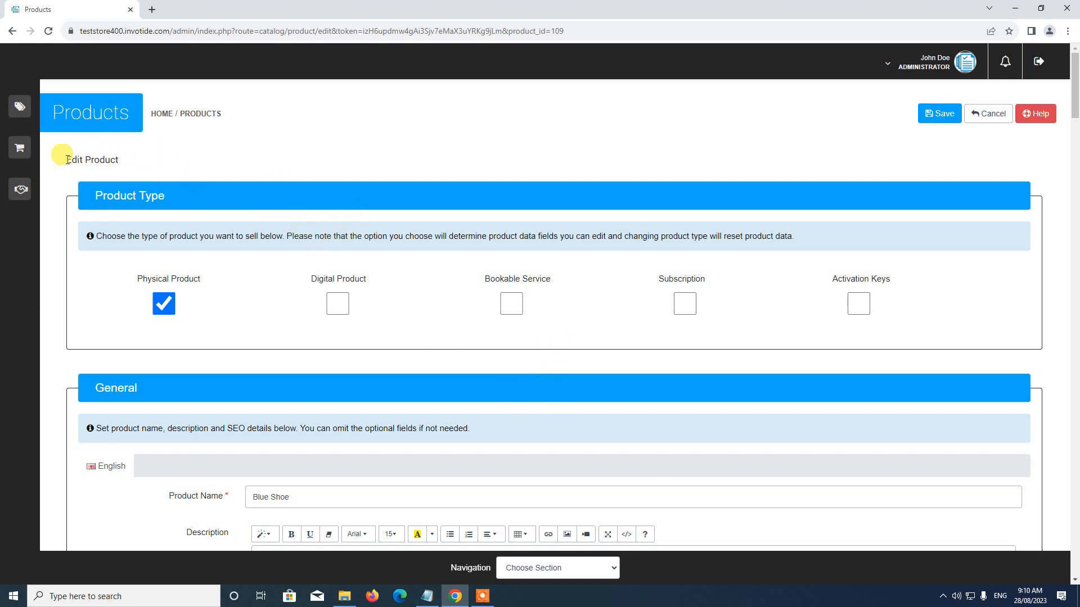
# Step: Go to the product's Options section, expand its settings and view the list of assignable options
pyautogui.scroll(-1, 338, 262)
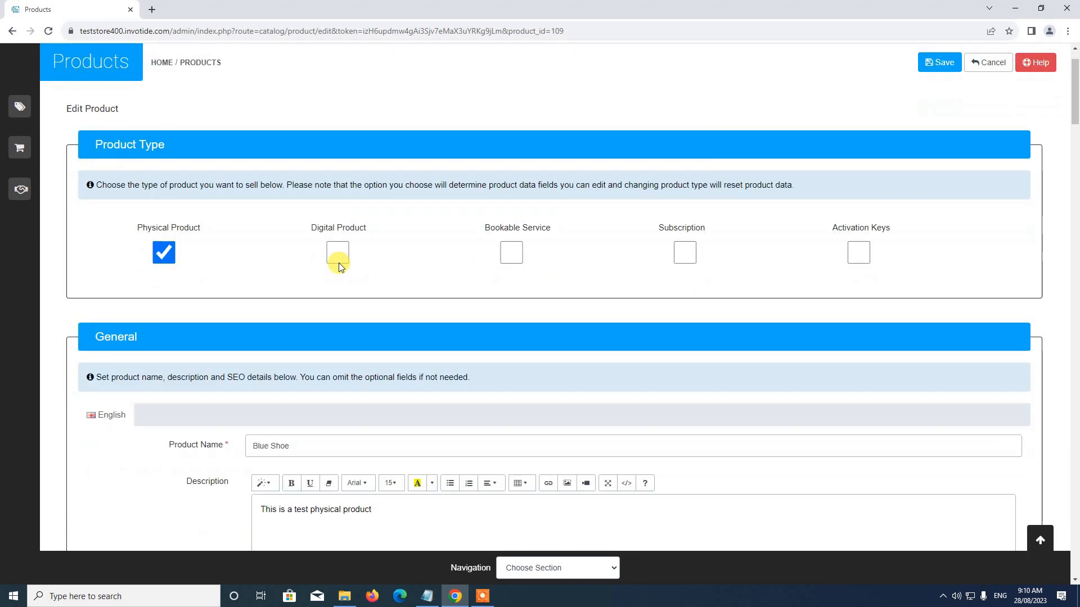
pyautogui.scroll(-2, 338, 266)
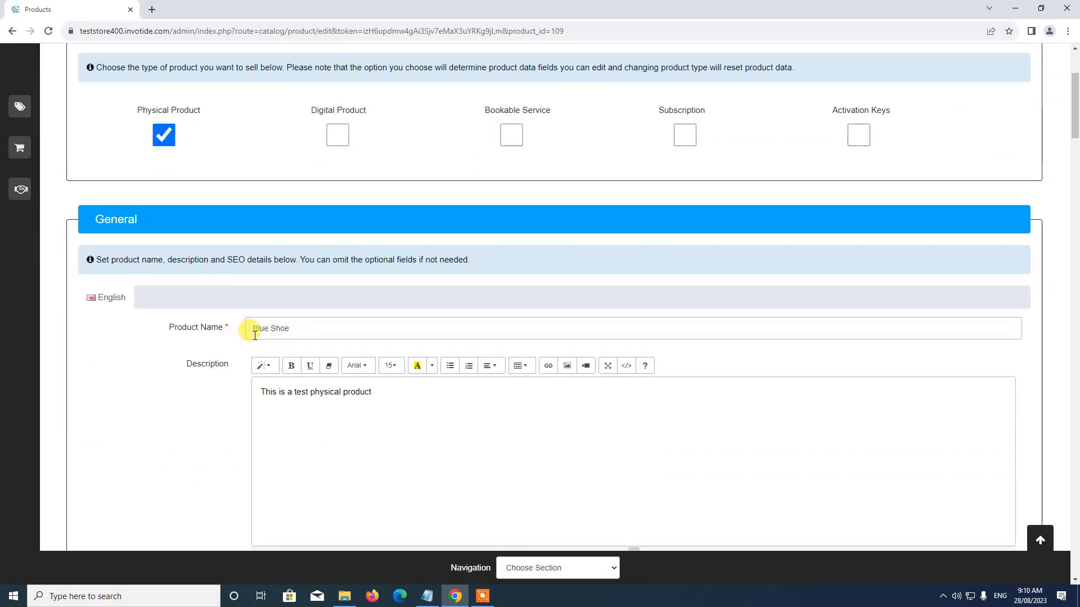
pyautogui.scroll(3, 359, 300)
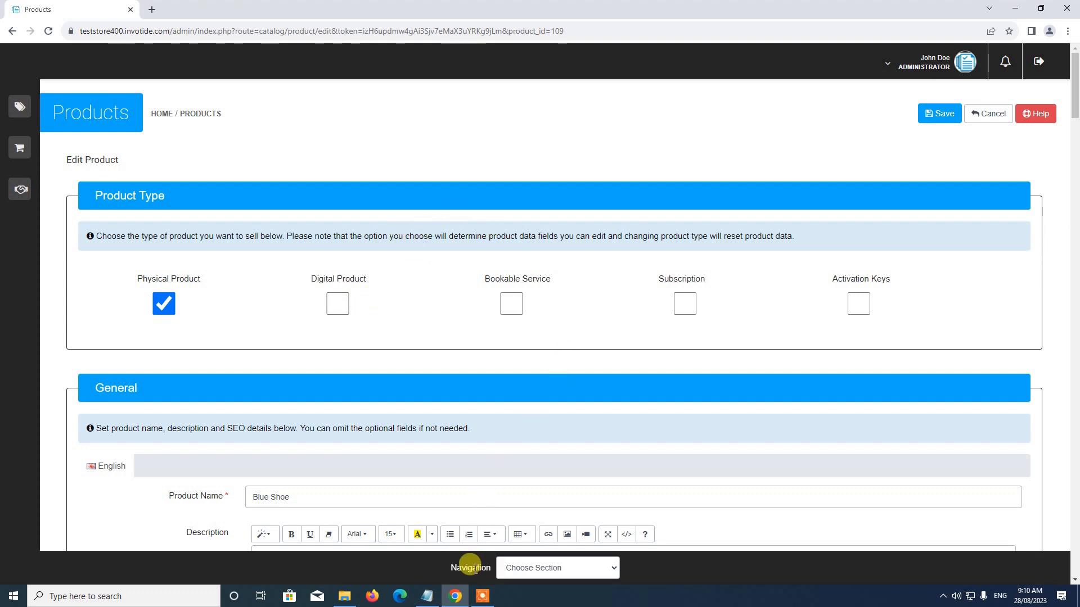
pyautogui.click(533, 569)
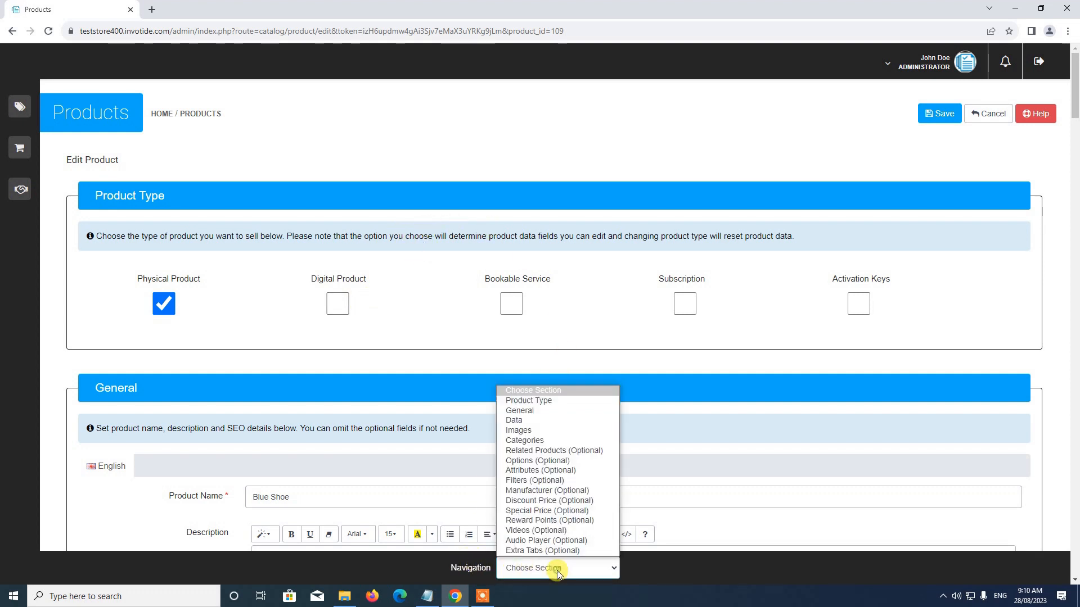
pyautogui.click(552, 462)
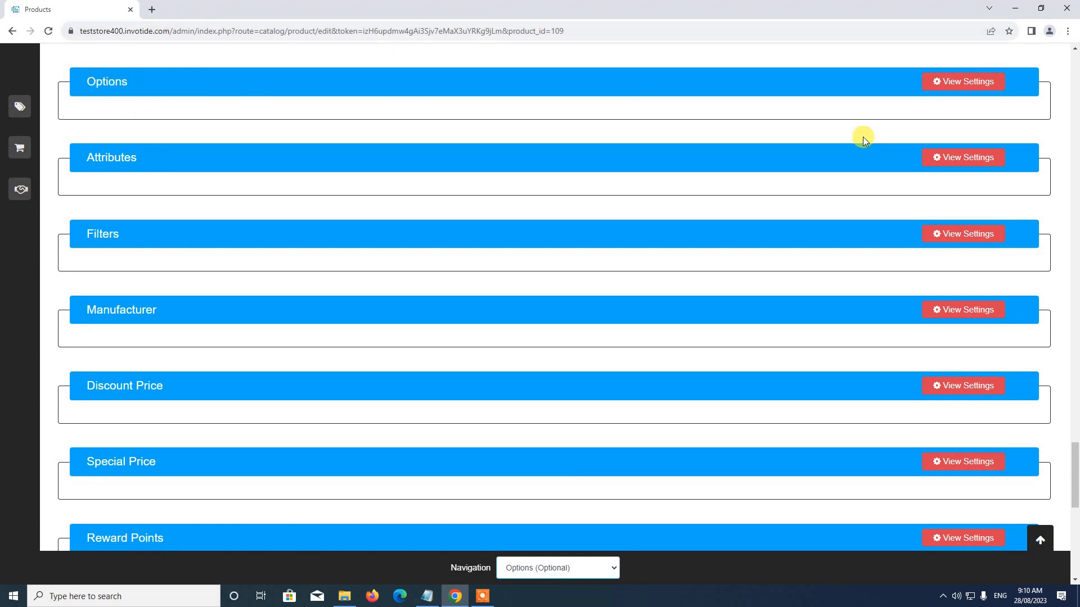
pyautogui.click(963, 83)
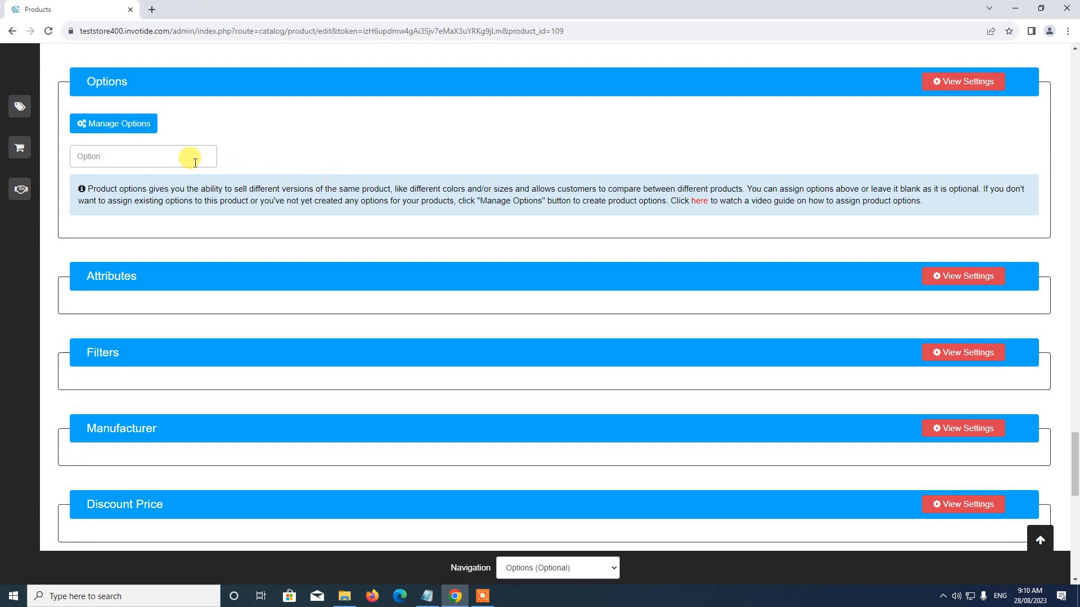
pyautogui.click(141, 156)
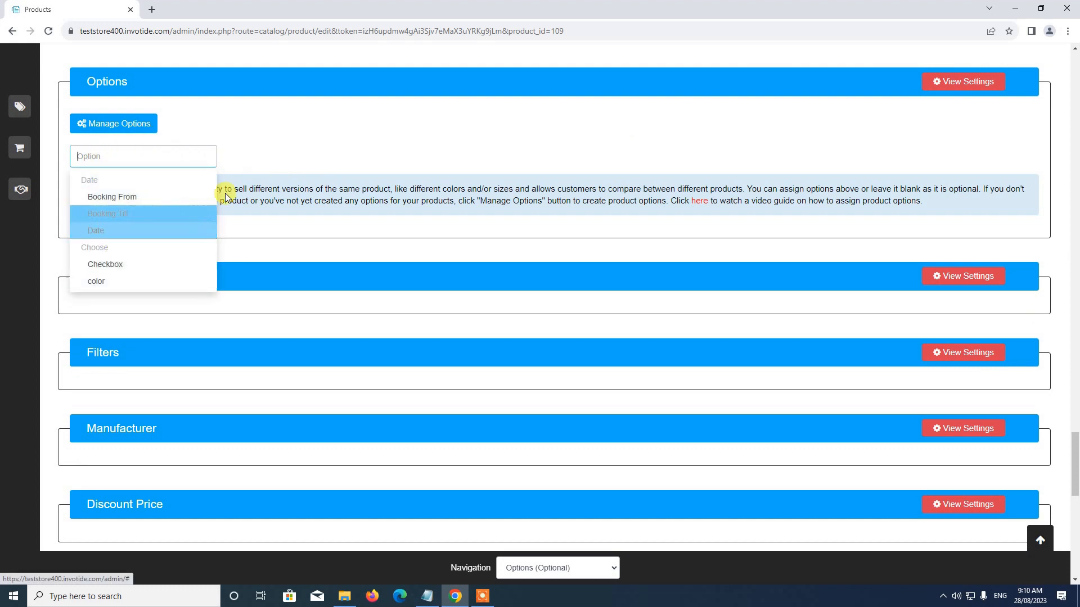
pyautogui.click(250, 162)
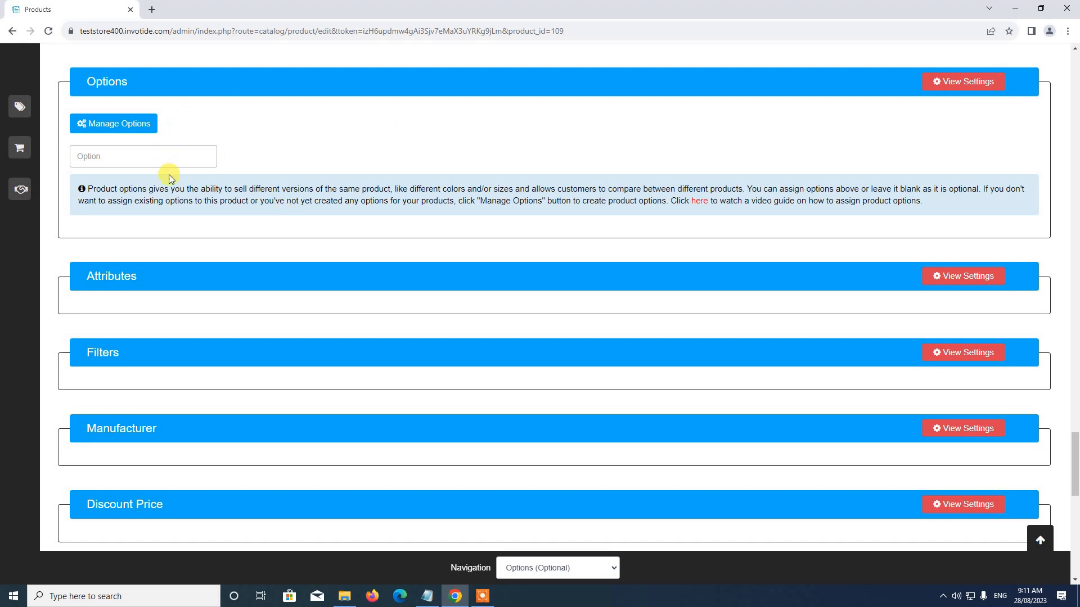
# Step: Bring up the option management list and open the Size option for editing
pyautogui.click(112, 124)
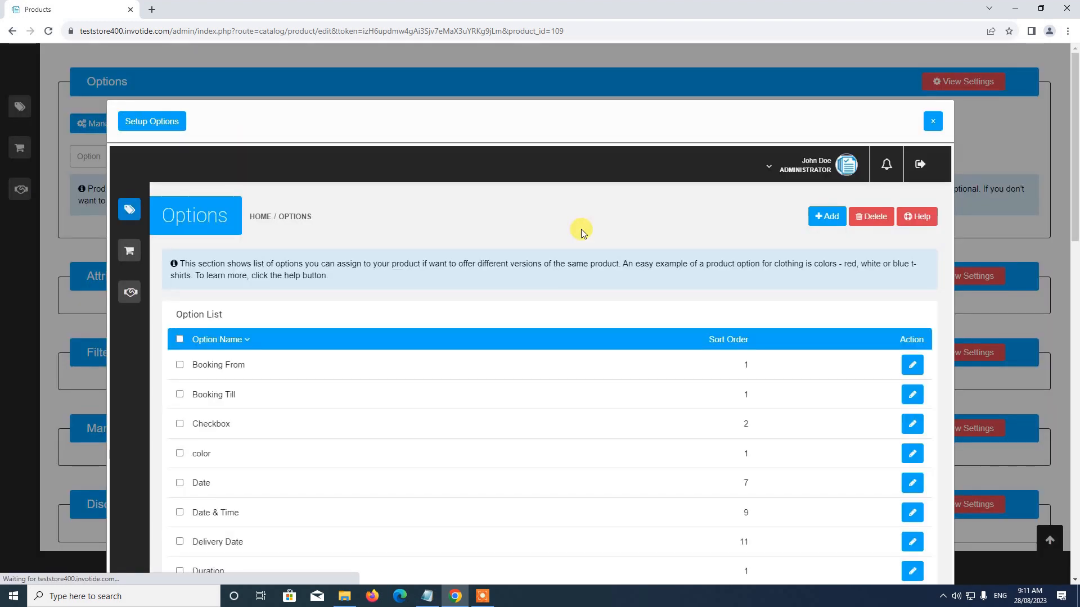
pyautogui.scroll(-2, 582, 228)
pyautogui.scroll(-1, 581, 228)
pyautogui.scroll(3, 377, 161)
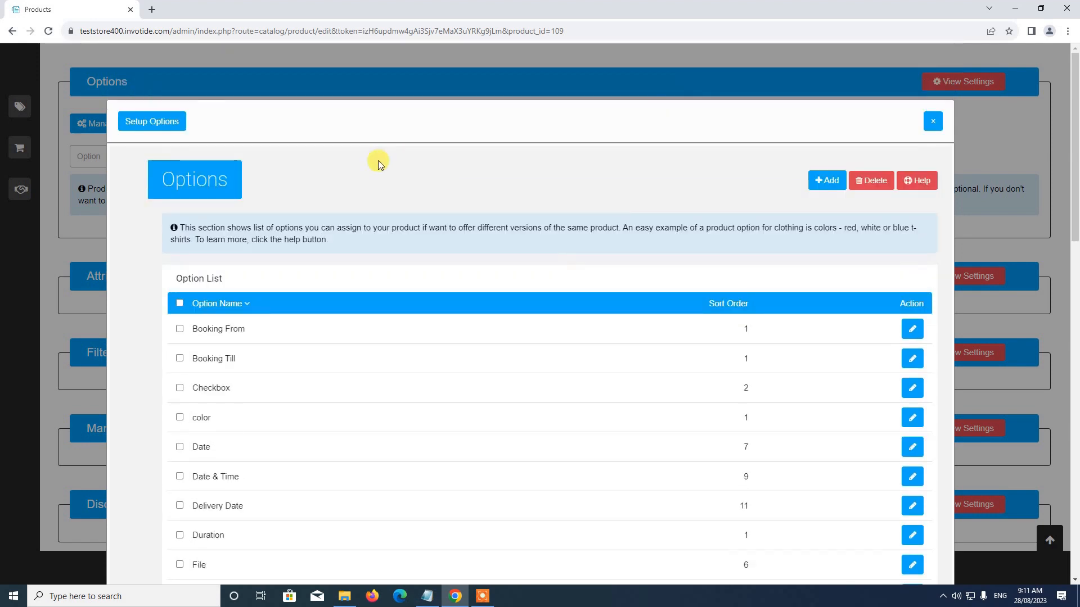
pyautogui.scroll(-3, 435, 219)
pyautogui.scroll(-2, 436, 218)
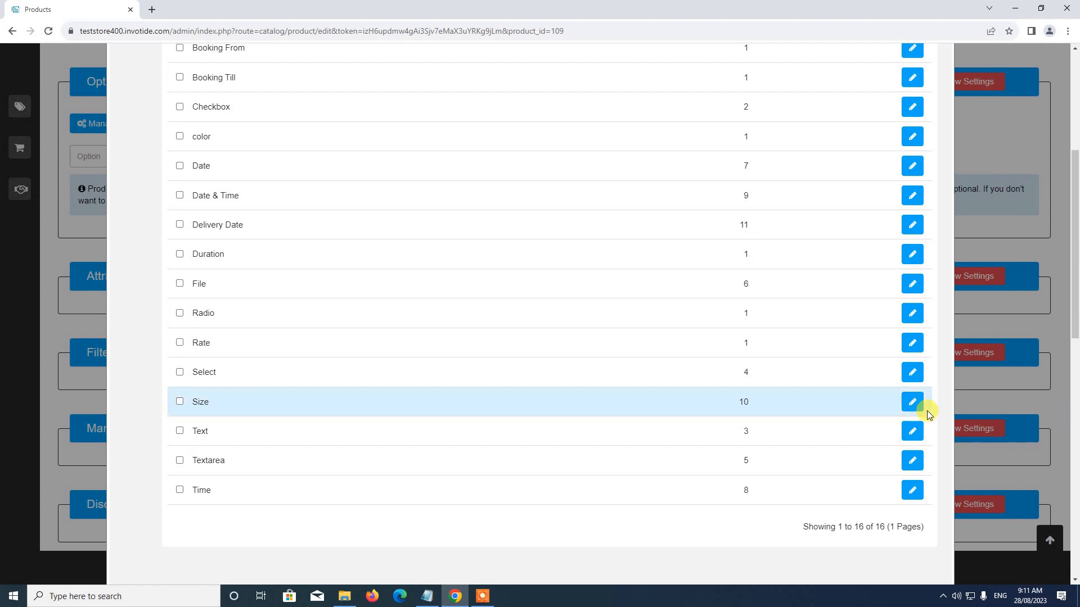
pyautogui.click(914, 404)
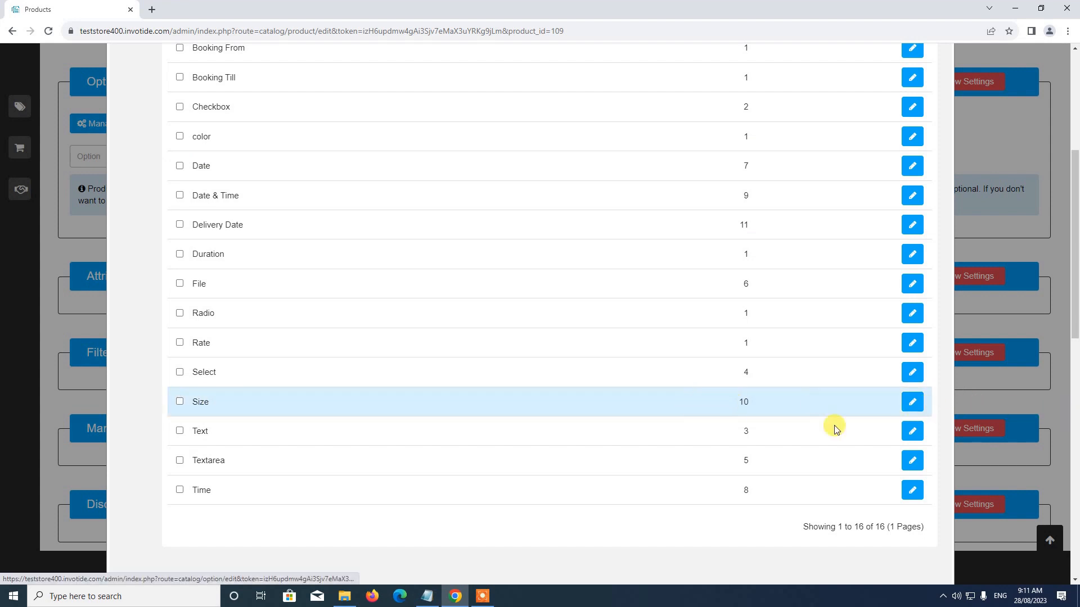
pyautogui.click(914, 402)
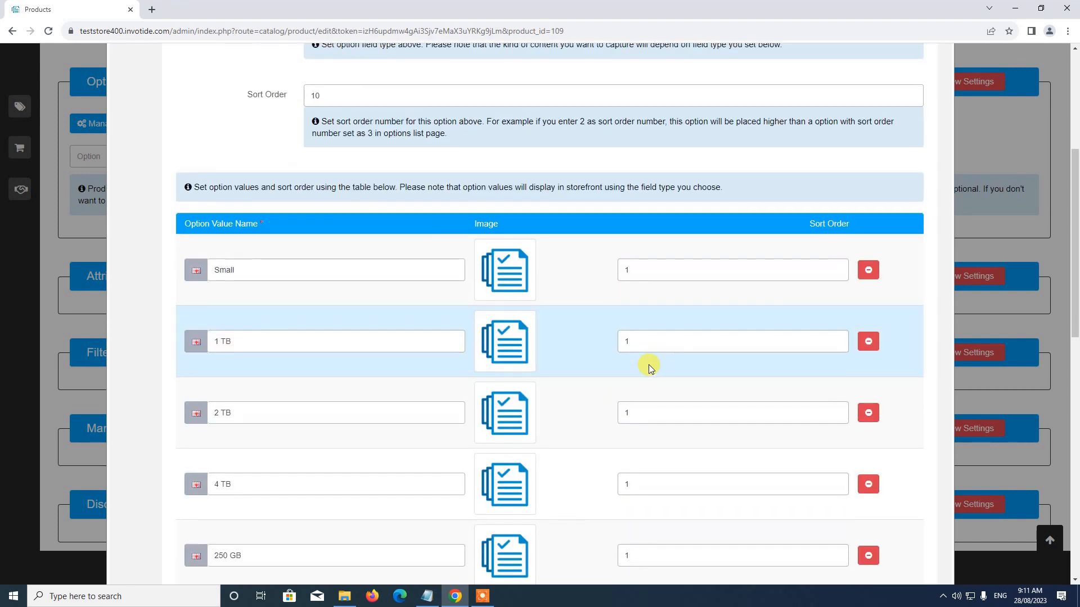
# Step: Review the Size option's settings, its existing option values and their sort orders
pyautogui.scroll(5, 649, 365)
pyautogui.scroll(-12, 648, 364)
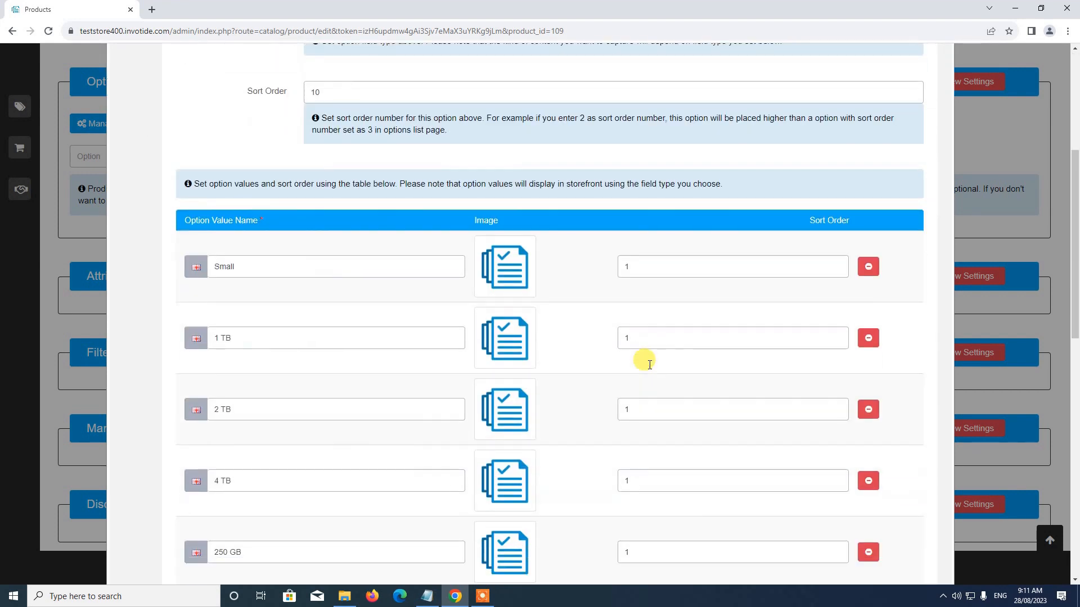
pyautogui.scroll(4, 596, 319)
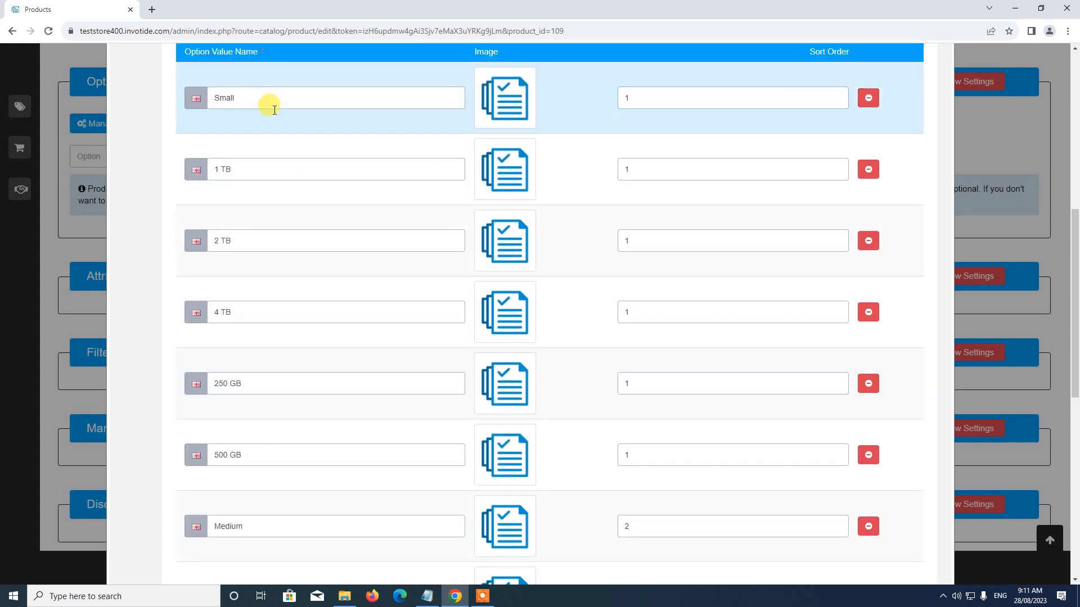
pyautogui.scroll(2, 376, 292)
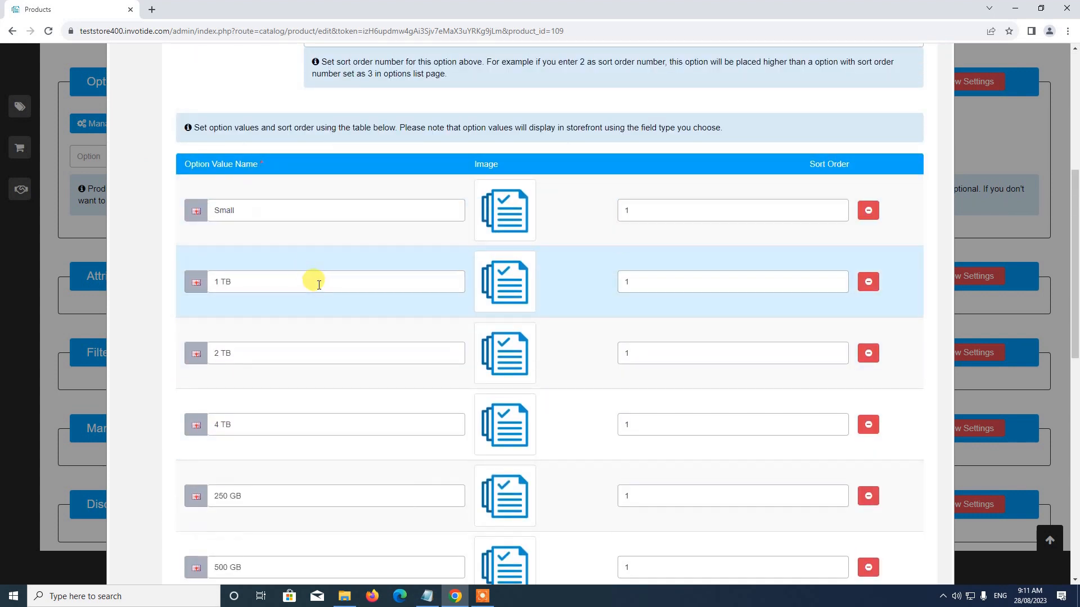
pyautogui.scroll(-5, 394, 281)
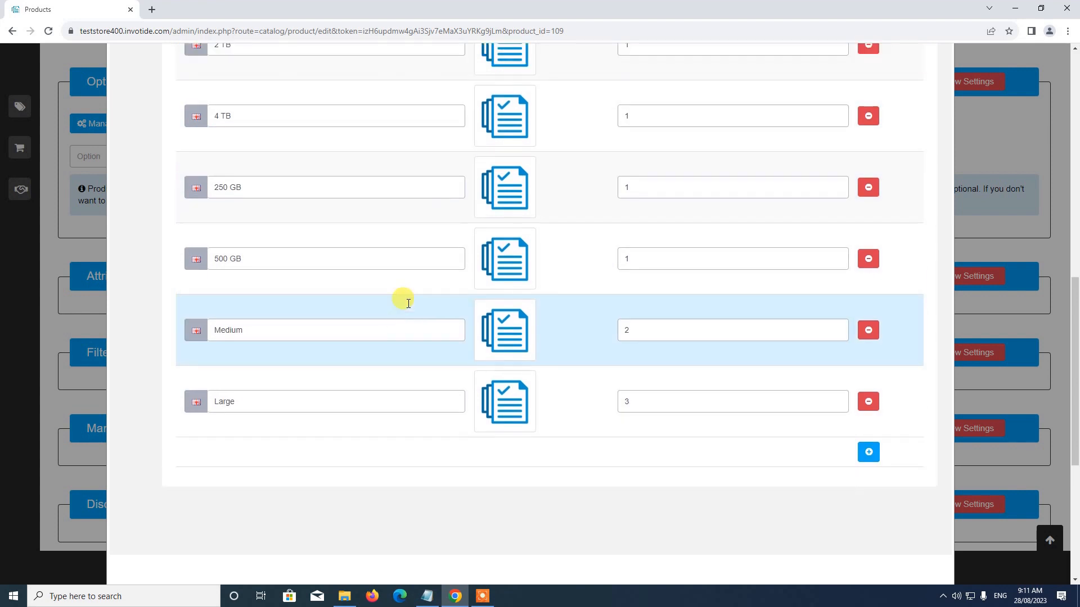
pyautogui.scroll(3, 408, 298)
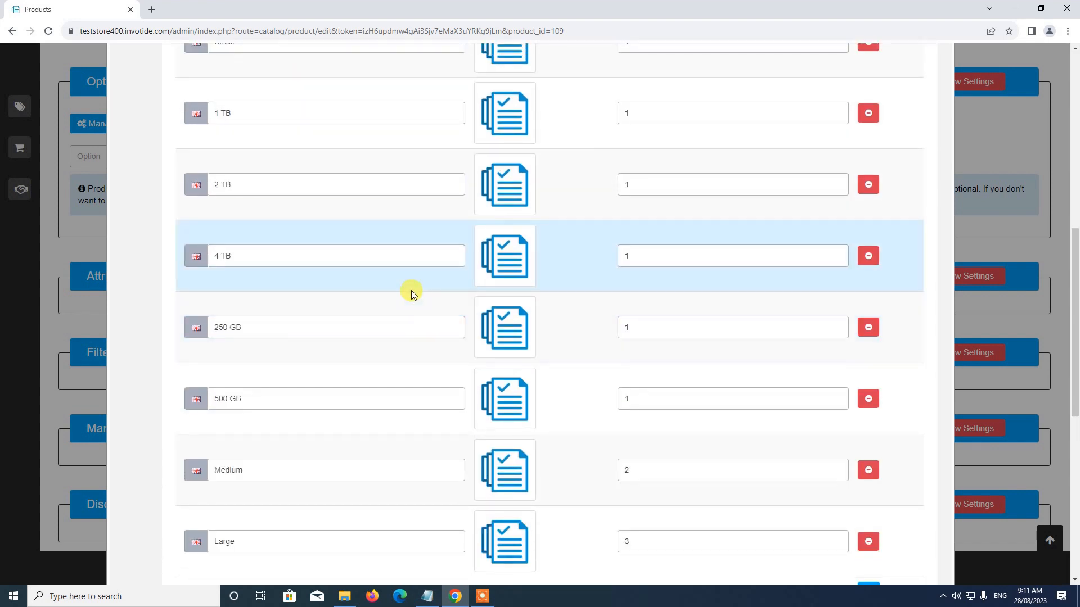
pyautogui.scroll(-2, 415, 289)
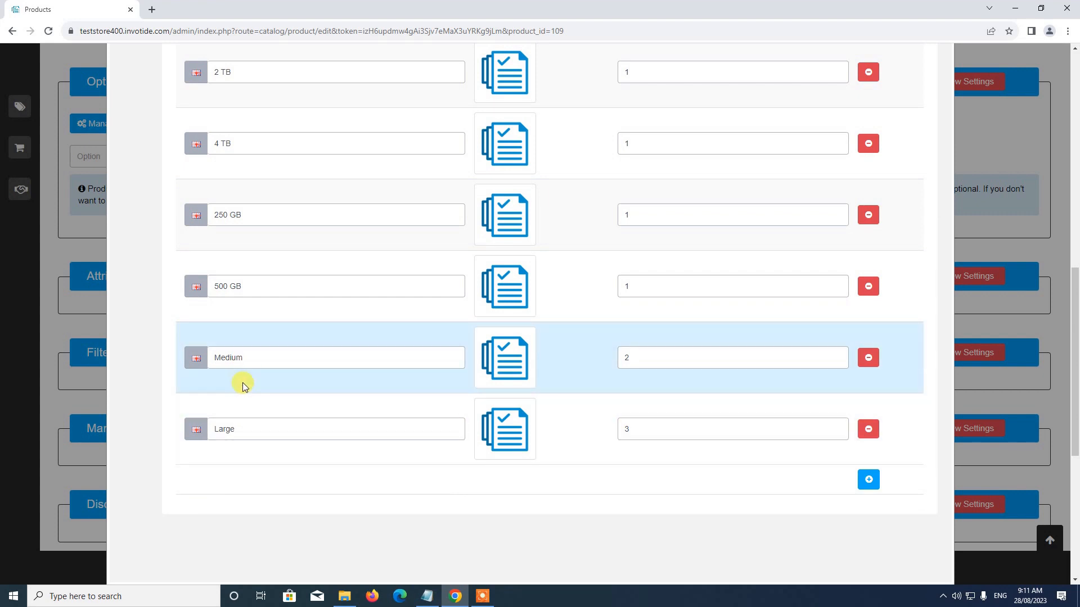
pyautogui.scroll(3, 253, 377)
pyautogui.scroll(2, 261, 372)
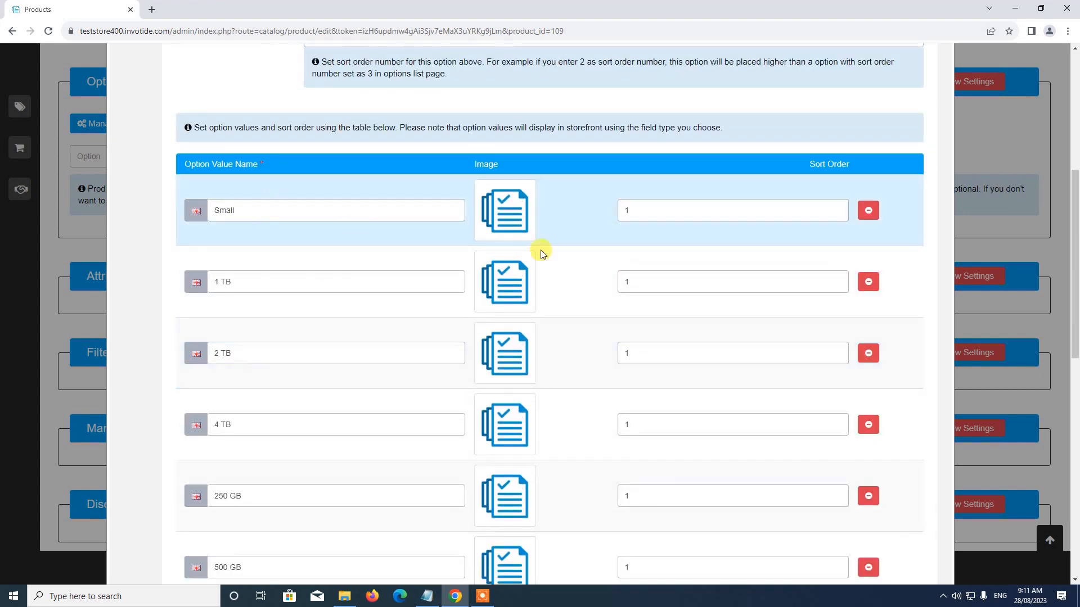
pyautogui.scroll(-5, 551, 384)
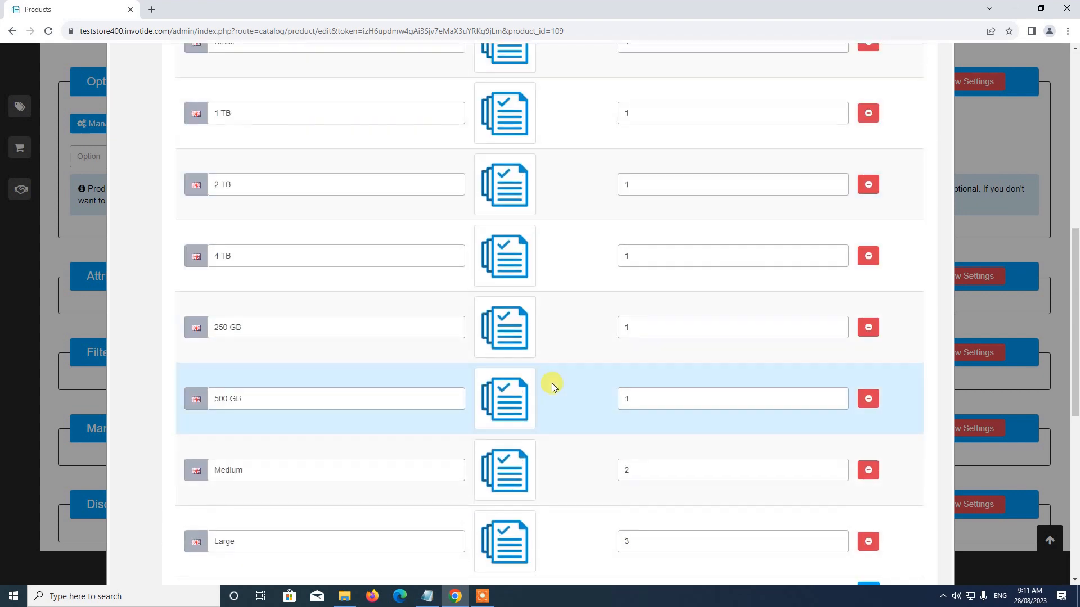
pyautogui.scroll(3, 366, 253)
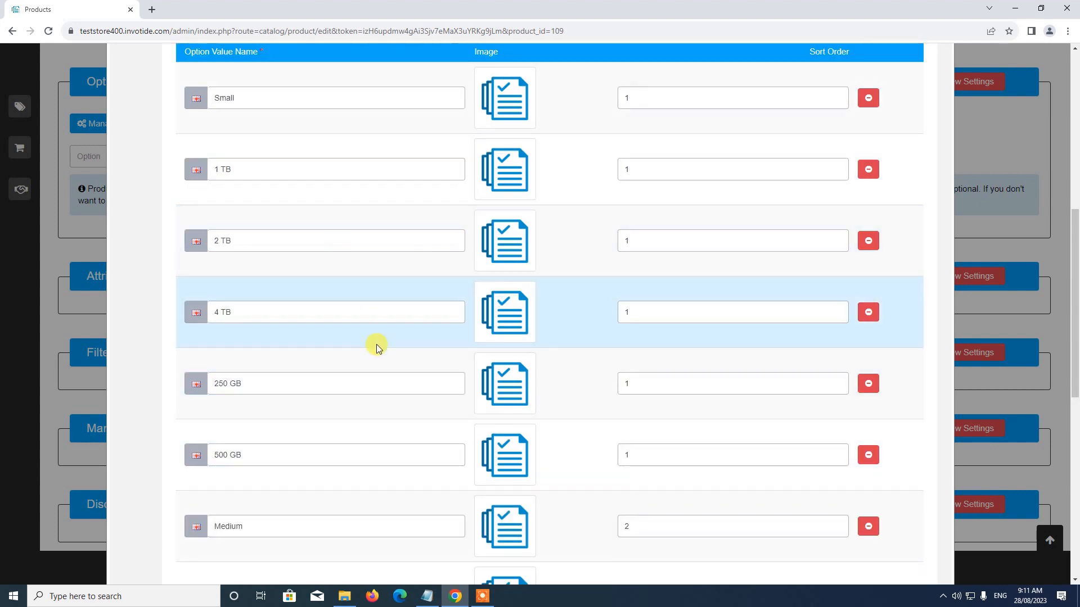
pyautogui.scroll(1, 360, 332)
pyautogui.scroll(1, 342, 313)
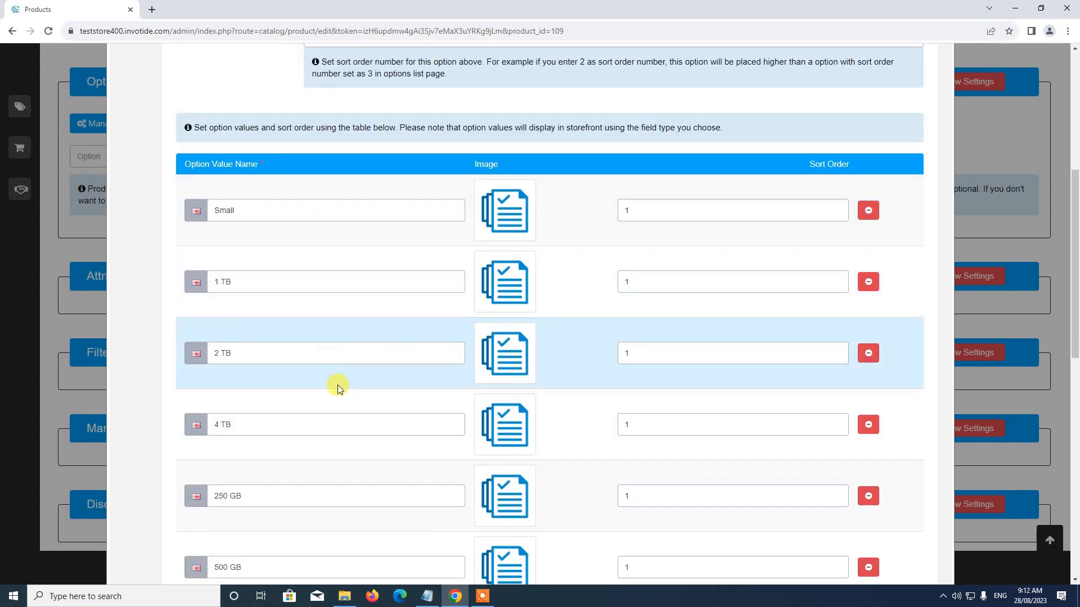
# Step: Remove the 1 TB, 2 TB, 4 TB, 250 GB and 500 GB values from the Size option and save it
pyautogui.click(872, 283)
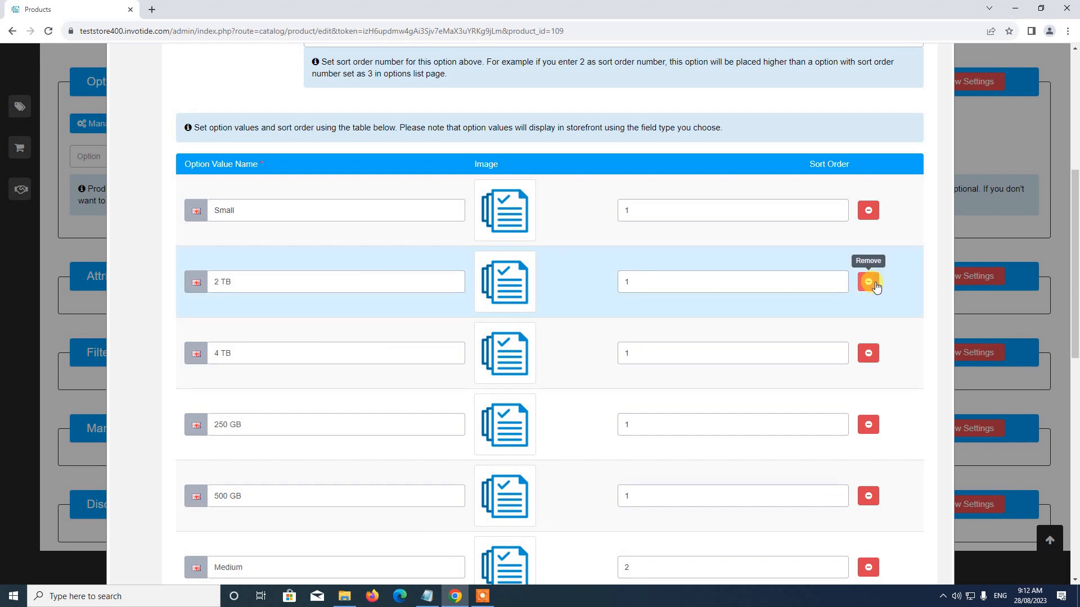
pyautogui.click(871, 283)
pyautogui.click(868, 282)
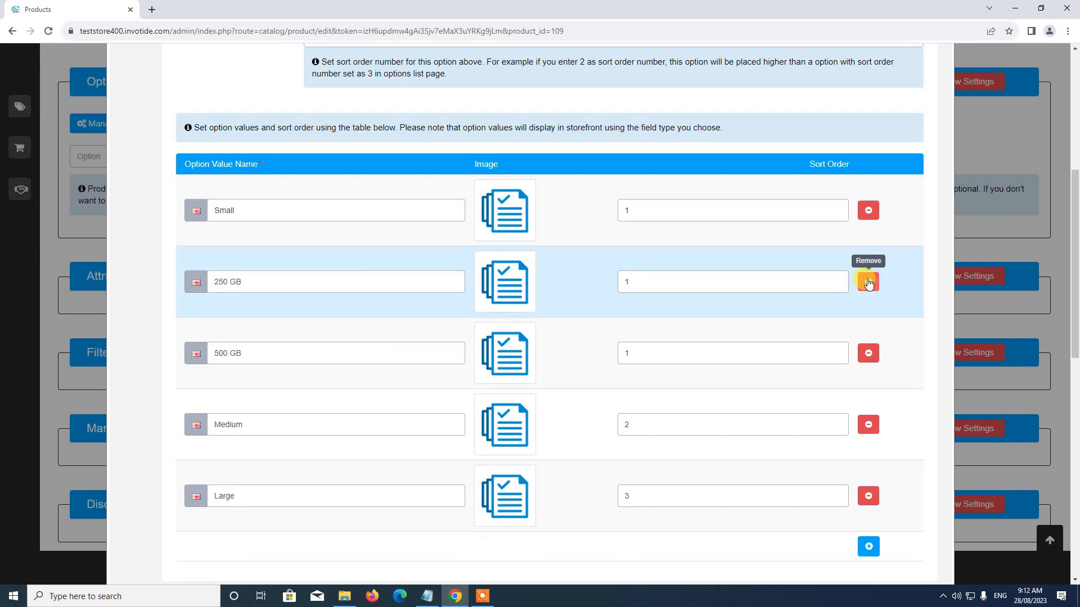
pyautogui.click(868, 283)
pyautogui.click(868, 283)
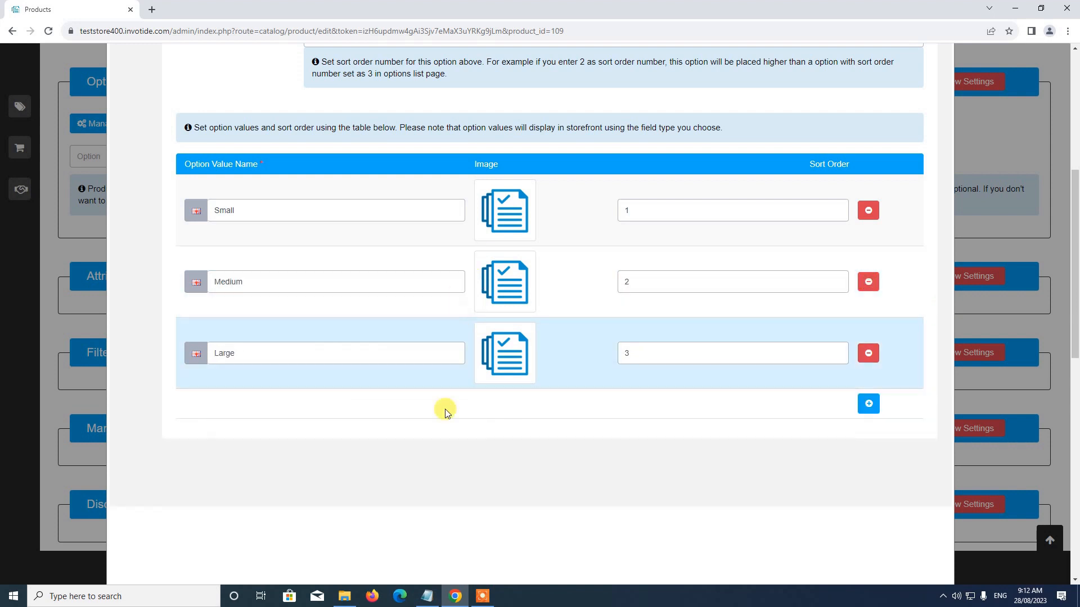
pyautogui.scroll(3, 632, 279)
pyautogui.scroll(3, 648, 314)
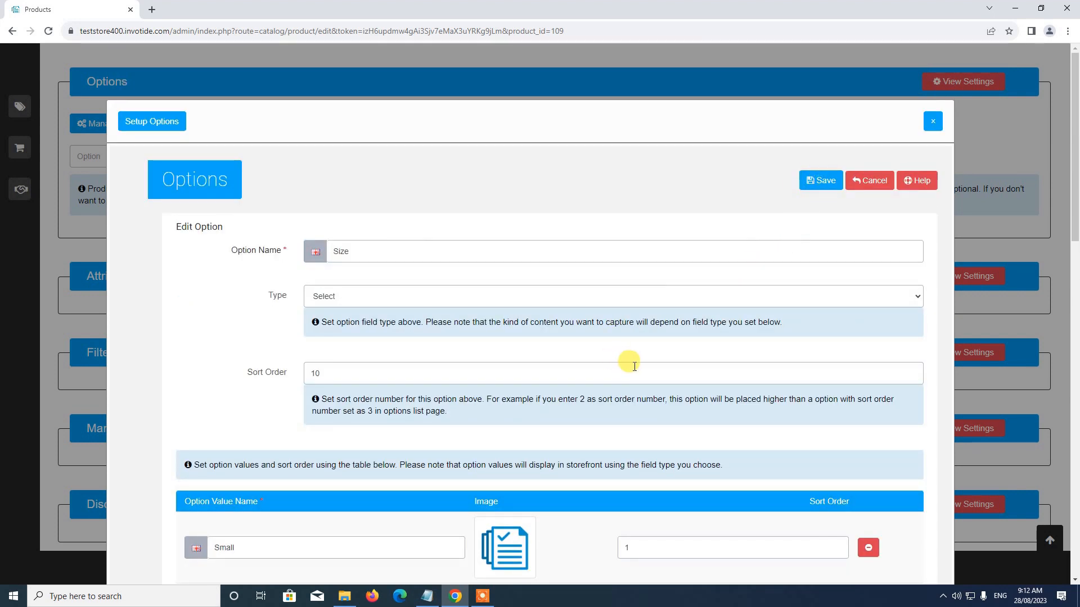
pyautogui.scroll(-2, 633, 366)
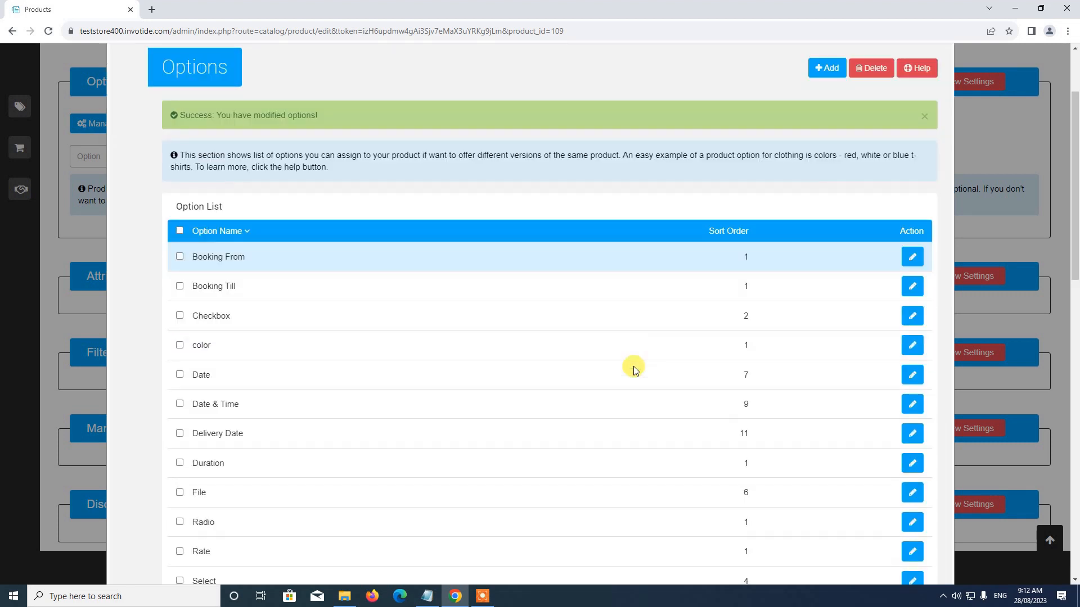
# Step: Start adding a new product option and name it Color
pyautogui.scroll(2, 633, 366)
pyautogui.scroll(-5, 416, 396)
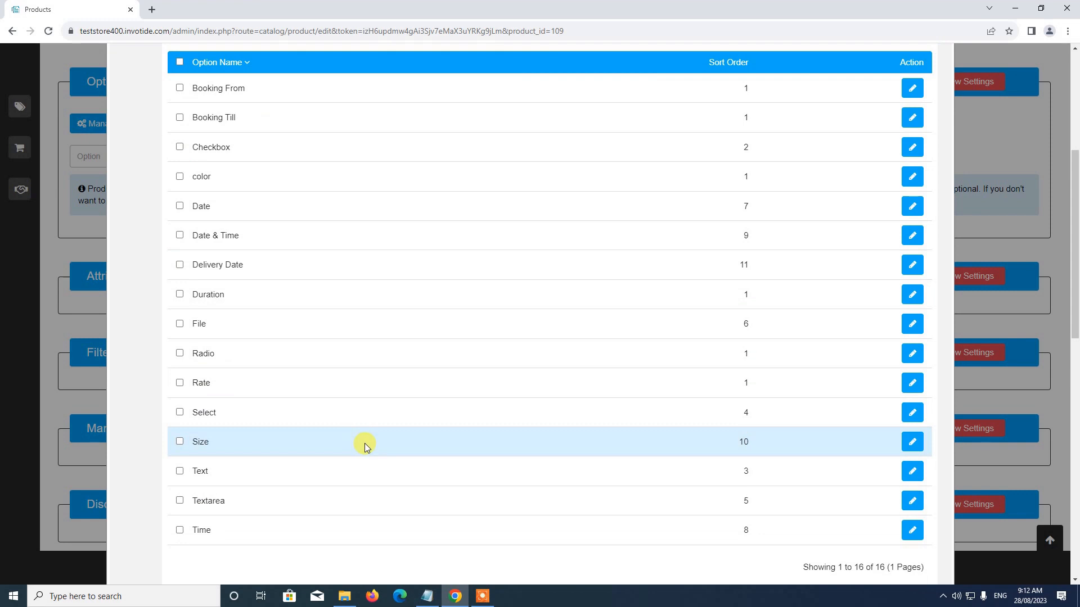
pyautogui.scroll(1, 369, 439)
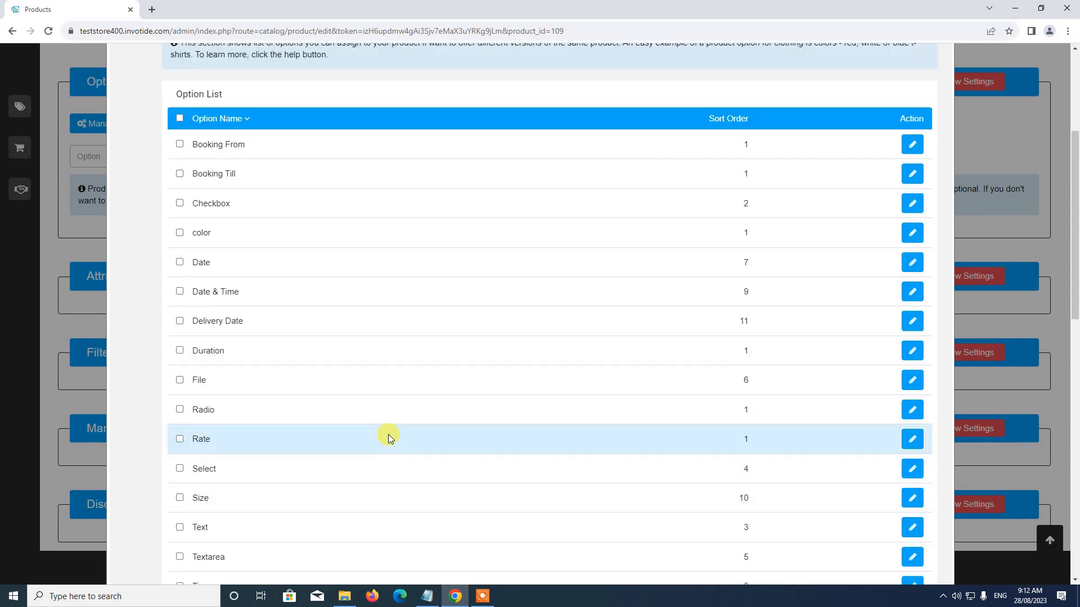
pyautogui.scroll(4, 394, 436)
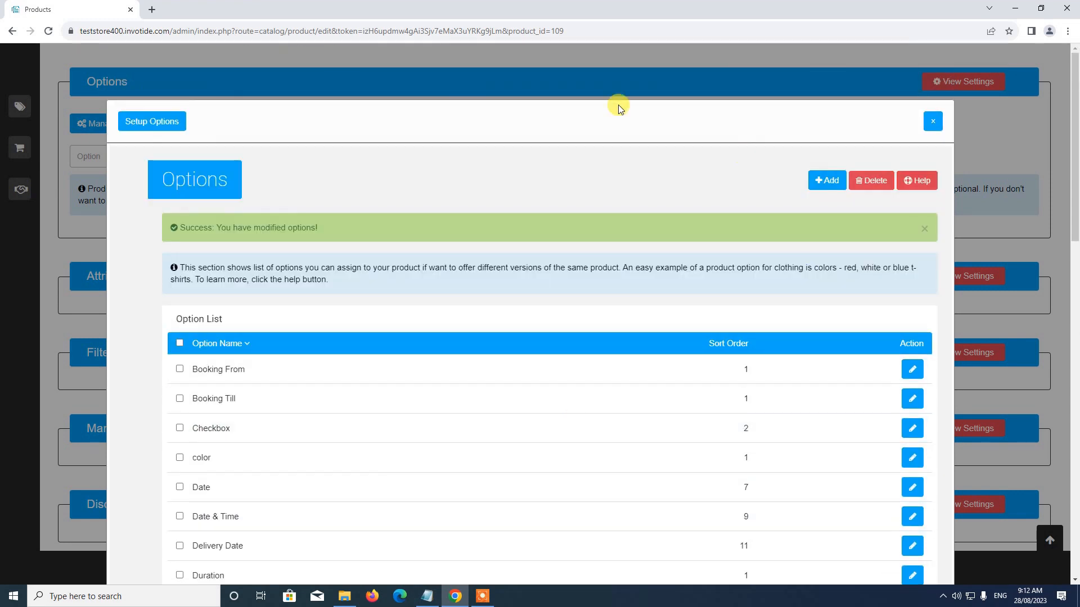
pyautogui.click(829, 183)
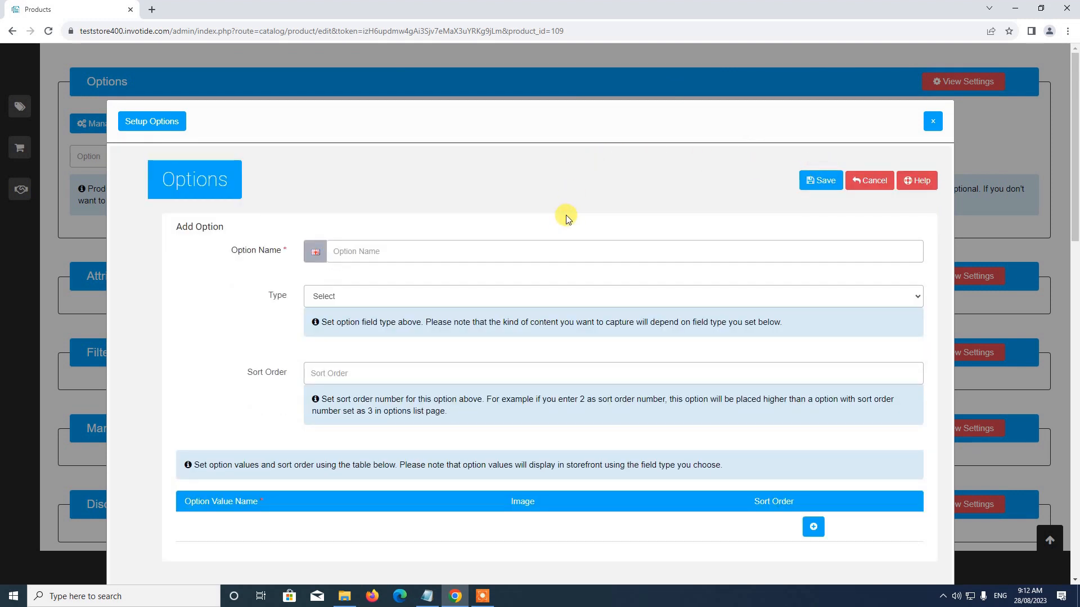
pyautogui.click(537, 252)
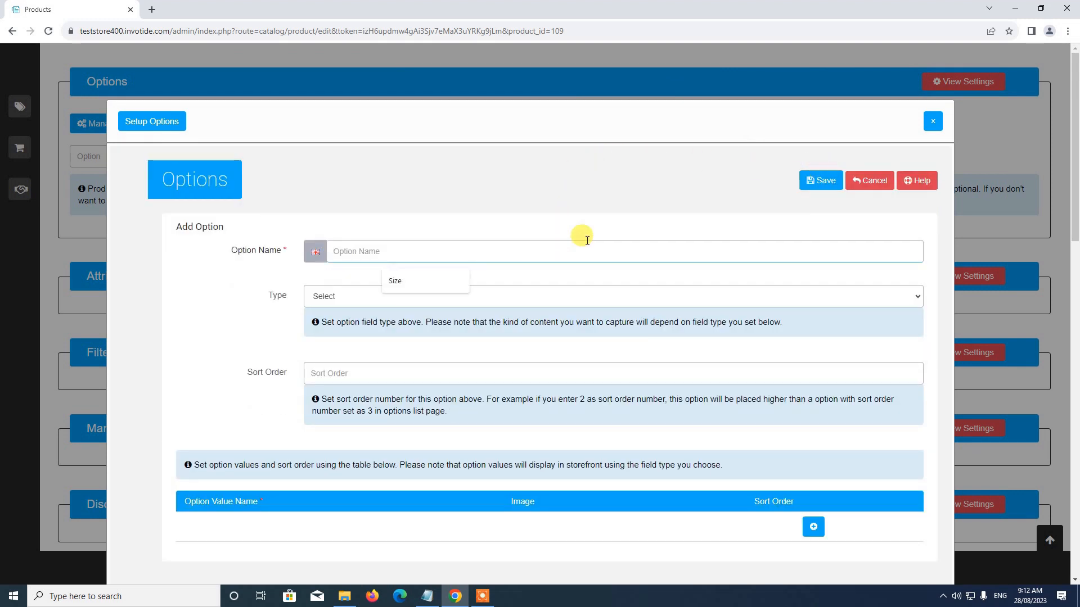
pyautogui.write('C')
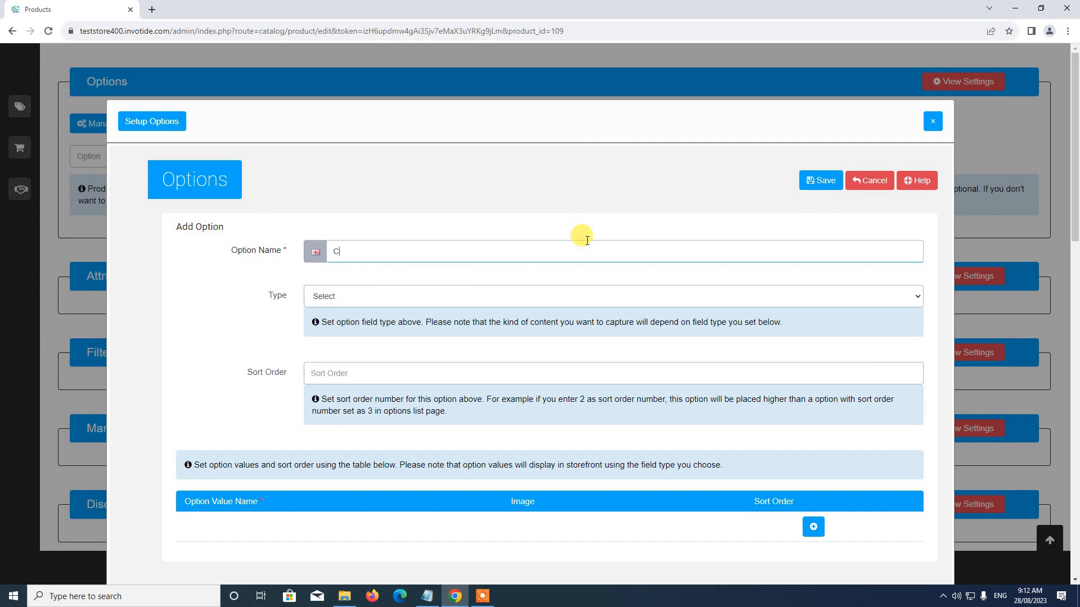
pyautogui.write('olor')
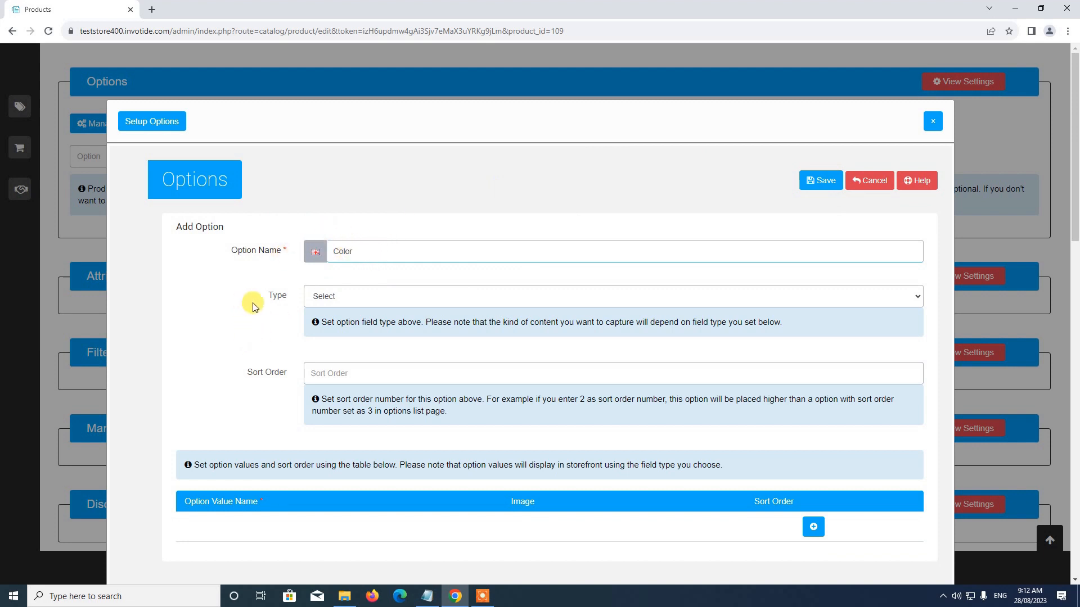
# Step: Set the Color option's type to Radio and its sort order to 4
pyautogui.click(326, 298)
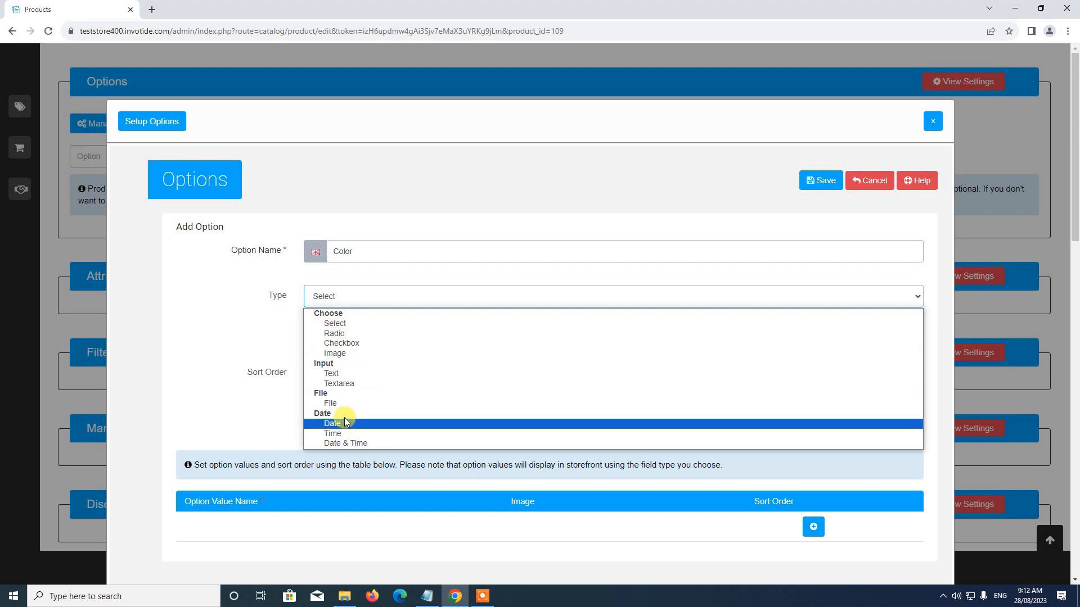
pyautogui.click(349, 335)
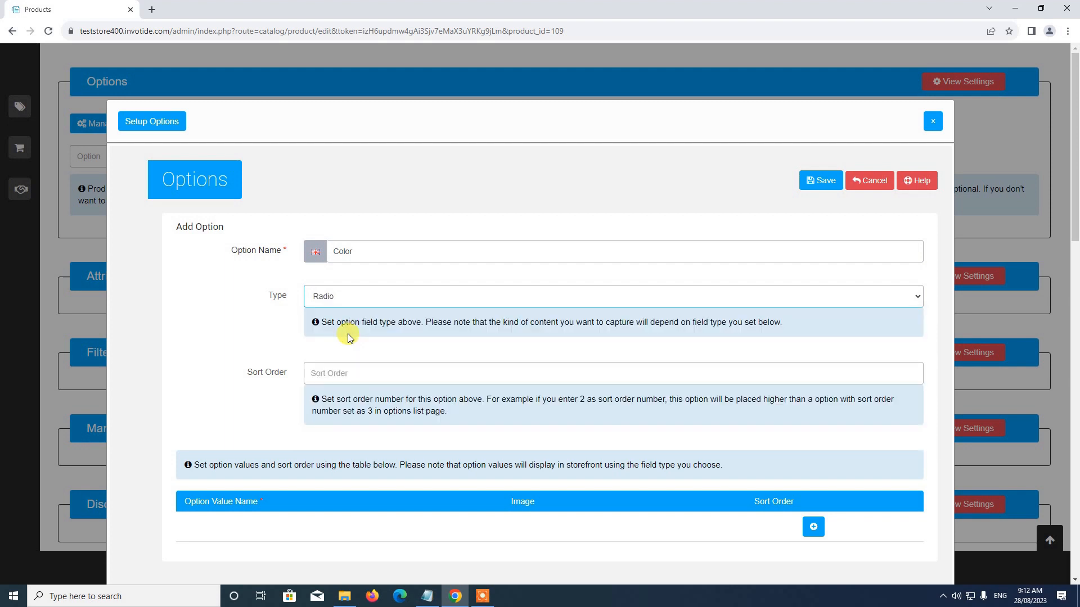
pyautogui.scroll(-1, 347, 338)
pyautogui.click(324, 317)
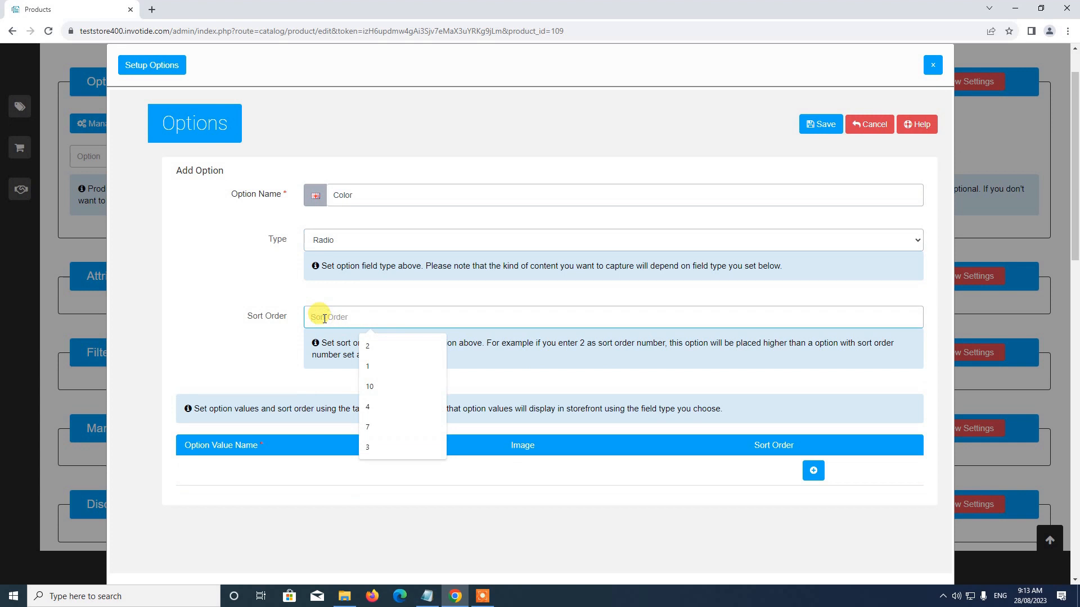
pyautogui.write('4')
# Step: Add an option value named Black with sort order 1 to the Color option
pyautogui.scroll(-2, 315, 315)
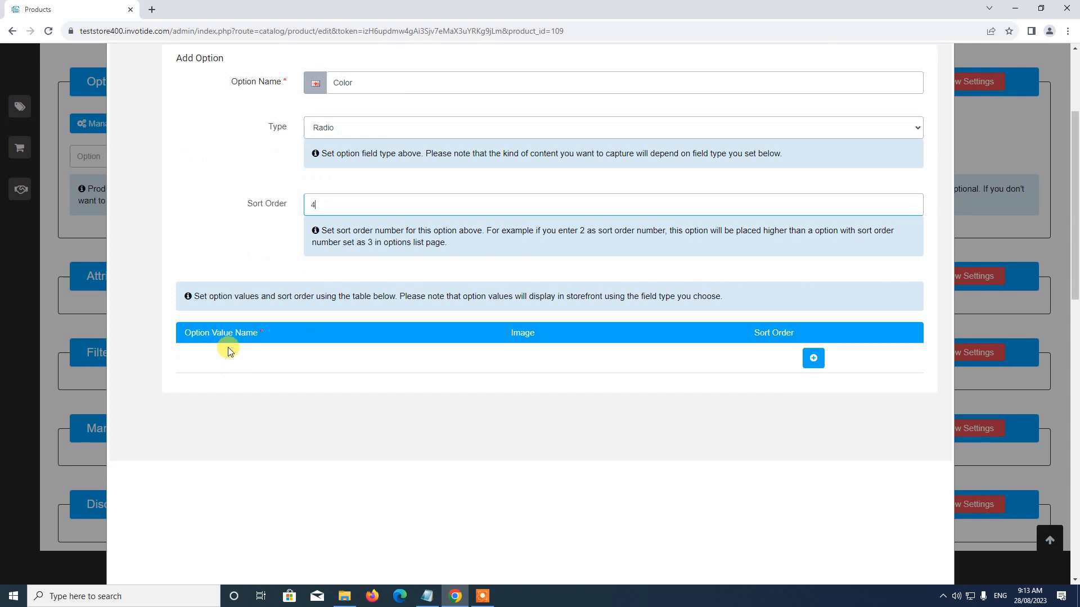
pyautogui.click(813, 359)
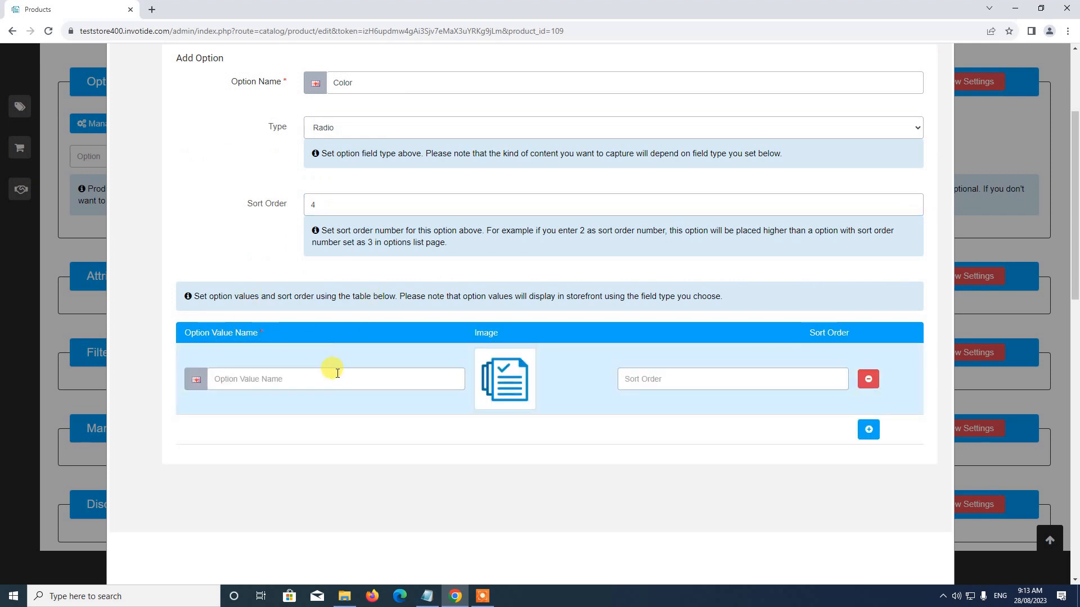
pyautogui.click(336, 376)
pyautogui.write('Bl')
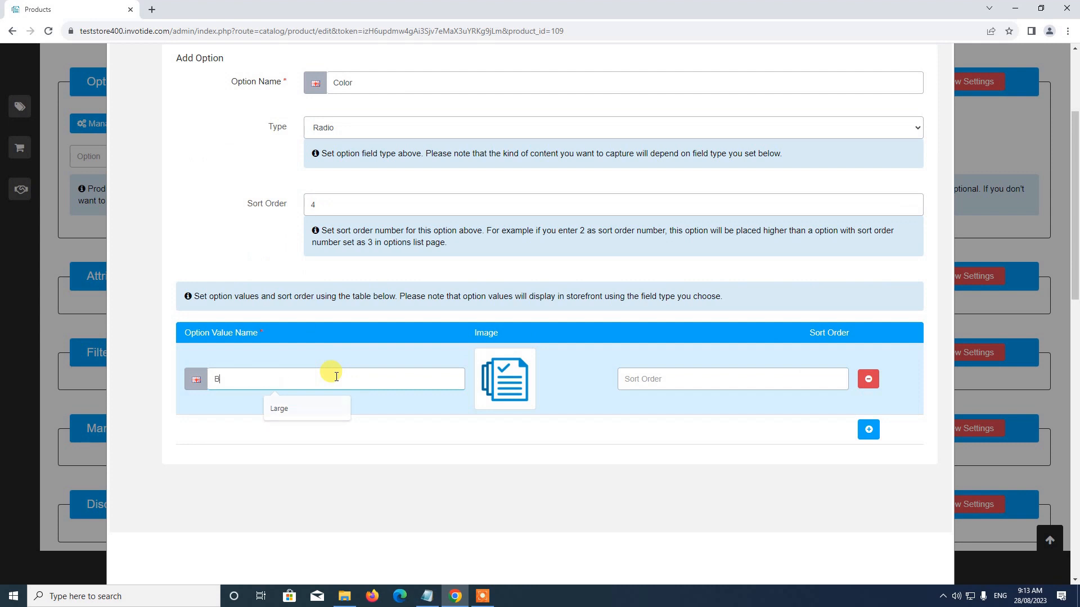
pyautogui.write('ack')
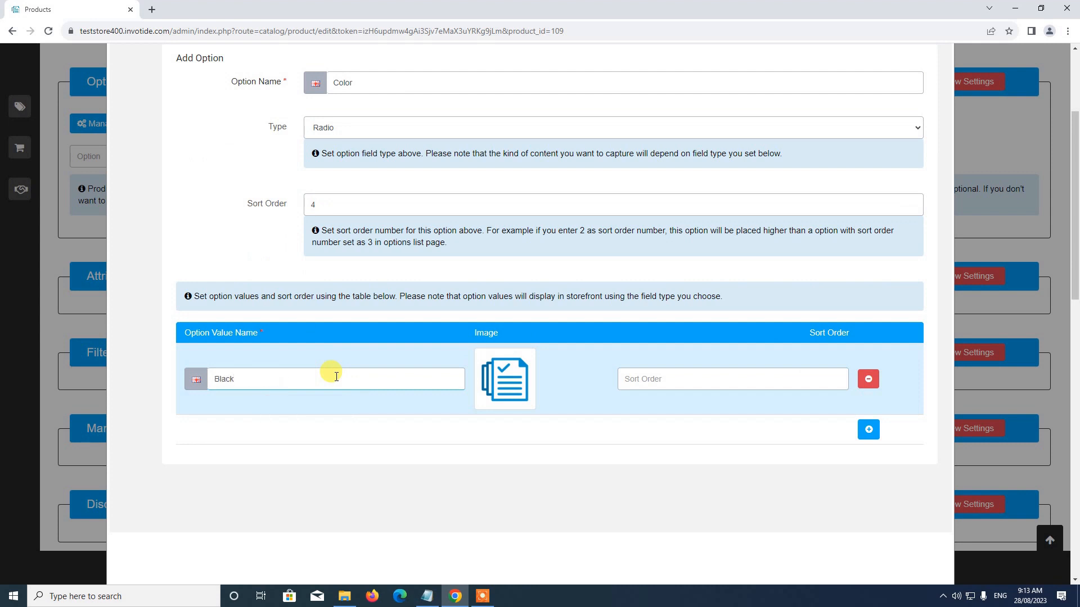
pyautogui.click(734, 380)
pyautogui.write('1')
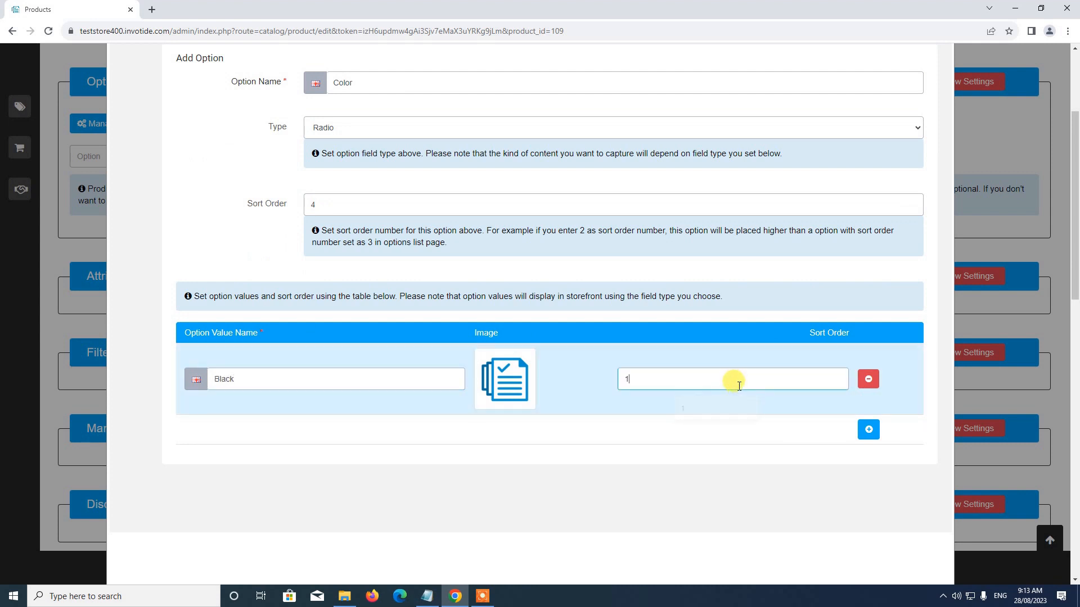
# Step: Add a second option value named Blue with sort order 2 to the Color option
pyautogui.click(868, 429)
pyautogui.click(331, 446)
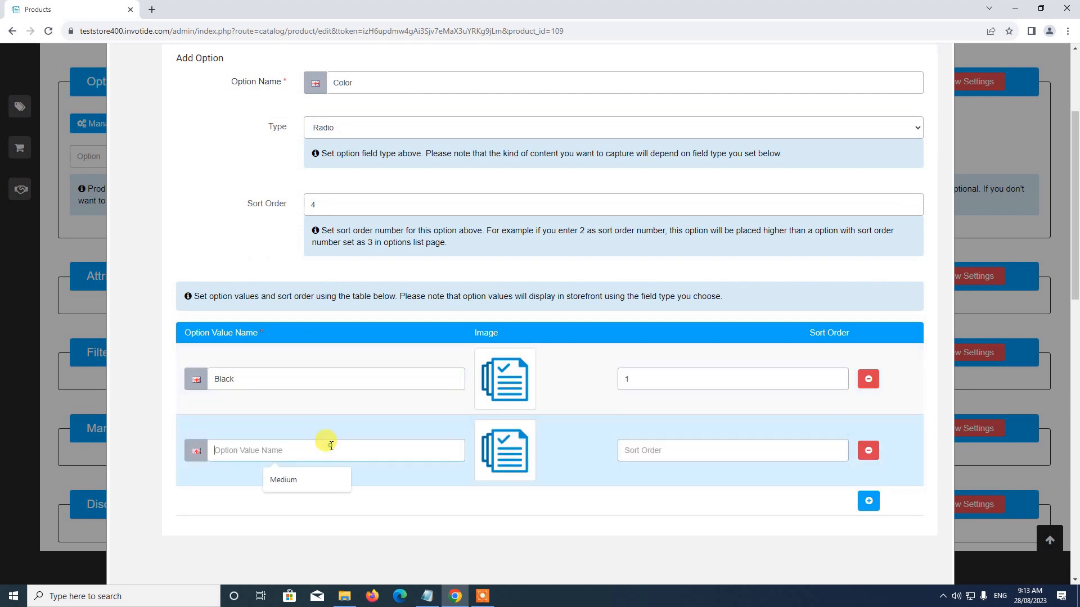
pyautogui.write('Blue')
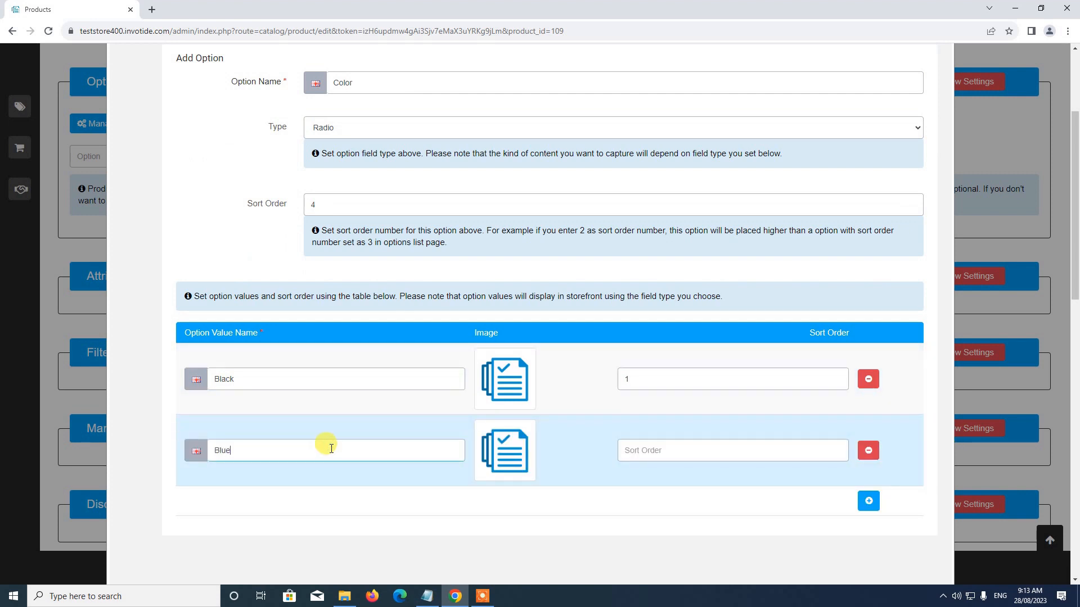
pyautogui.click(691, 444)
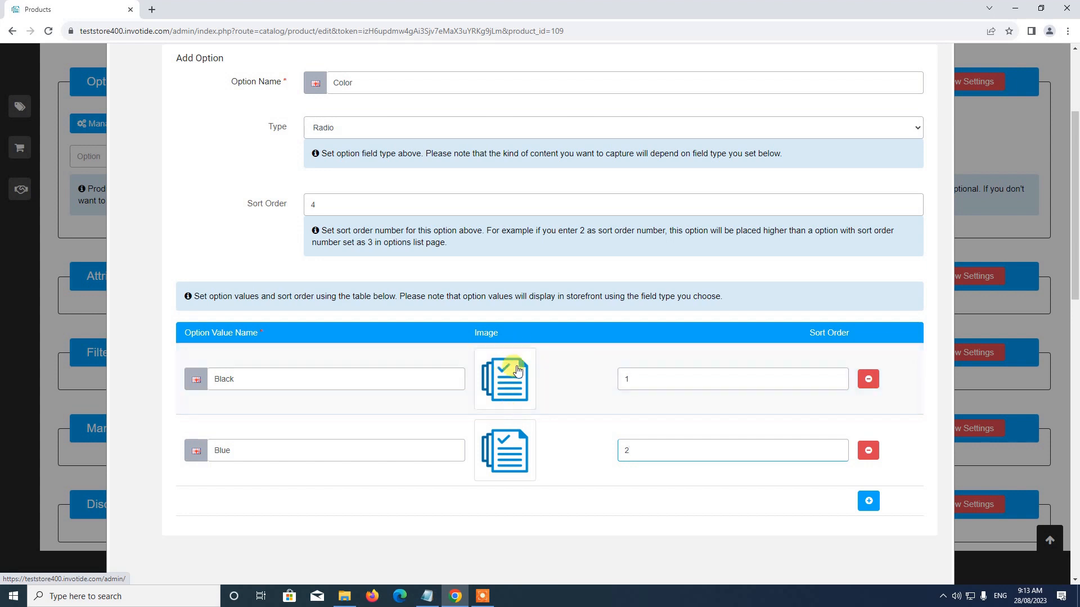
# Step: Clear the Black value's image and save the new Color option
pyautogui.click(516, 372)
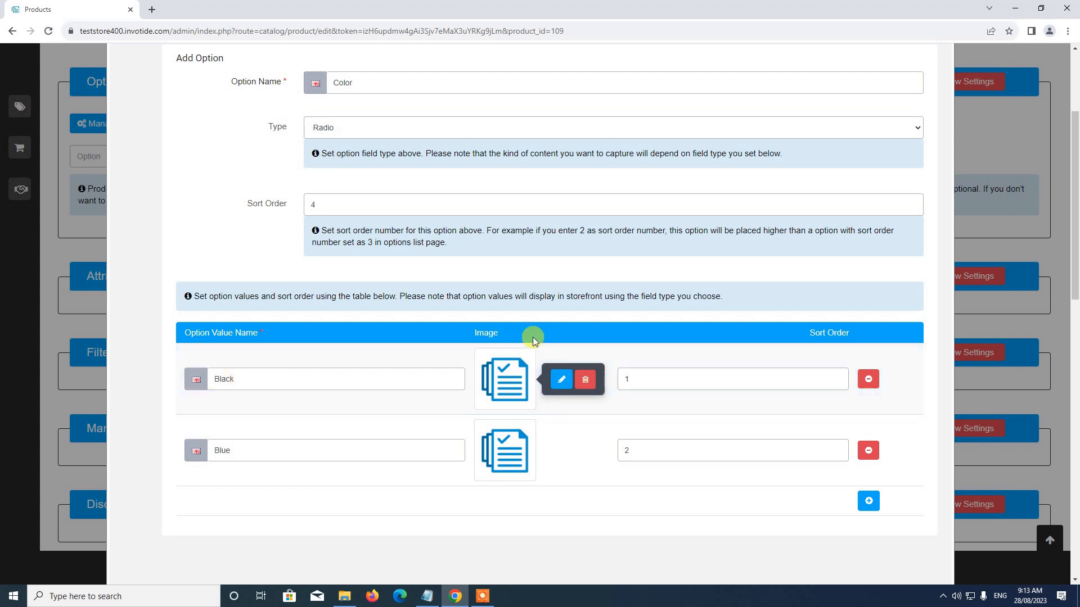
pyautogui.click(587, 380)
pyautogui.scroll(3, 569, 436)
pyautogui.scroll(-5, 562, 427)
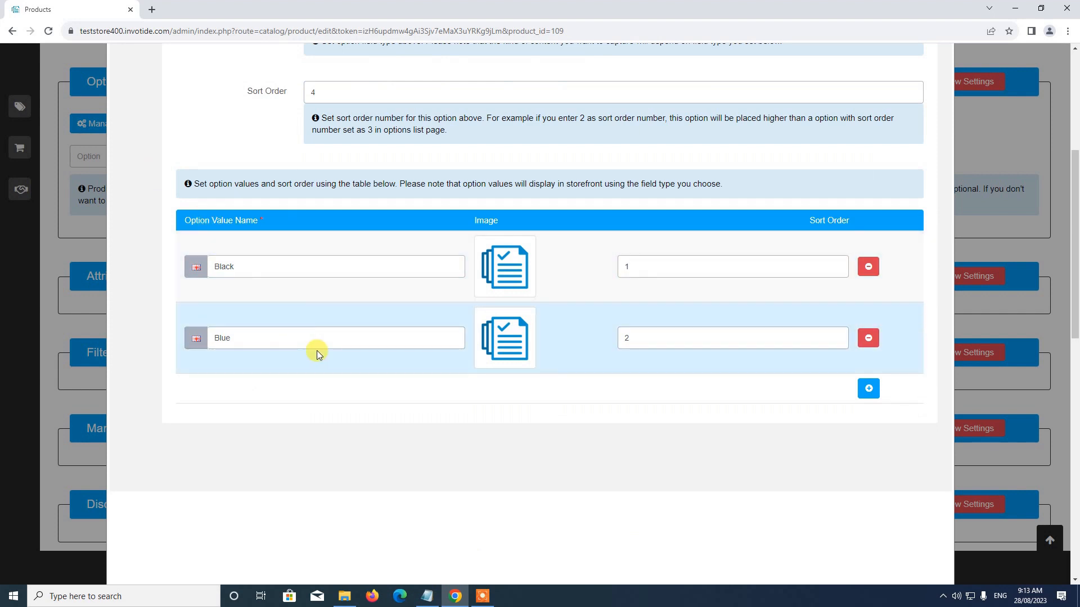
pyautogui.scroll(5, 316, 350)
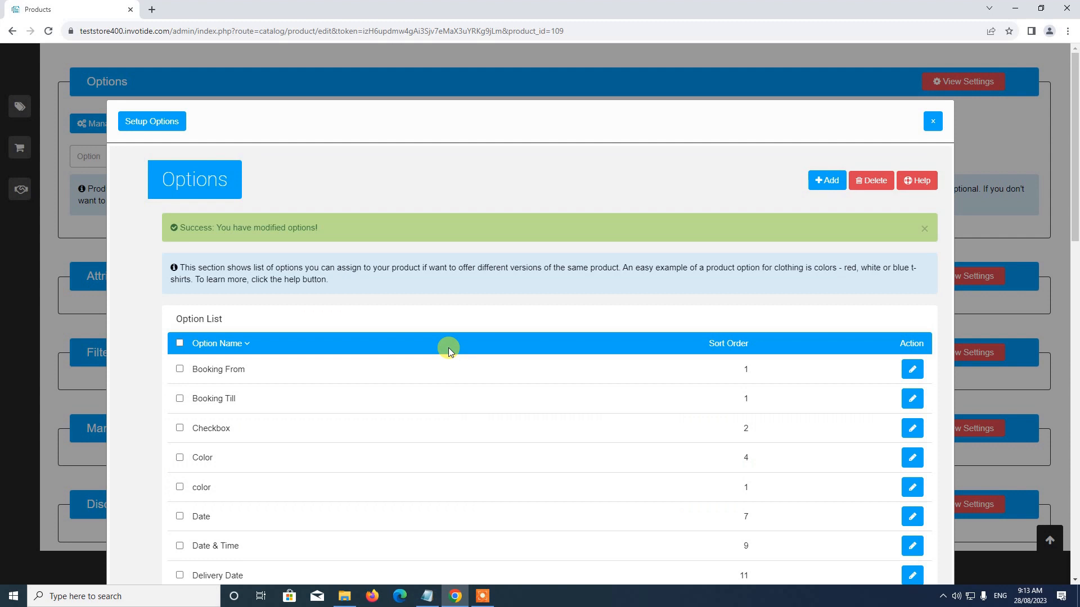
# Step: Open the lowercase color option from the list, review its option values, and leave it without saving
pyautogui.scroll(-2, 448, 348)
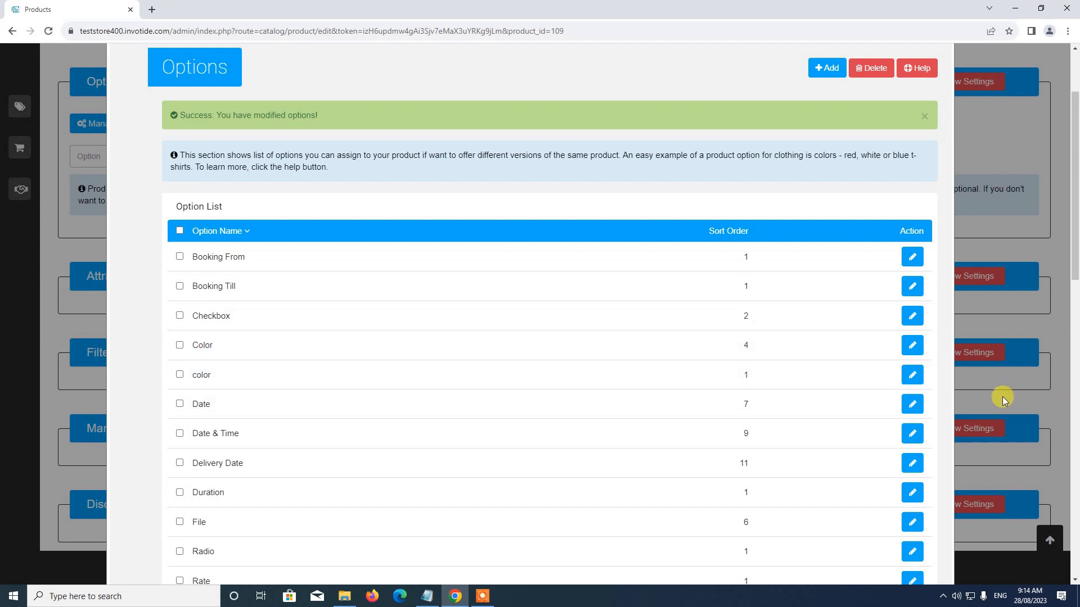
pyautogui.click(918, 380)
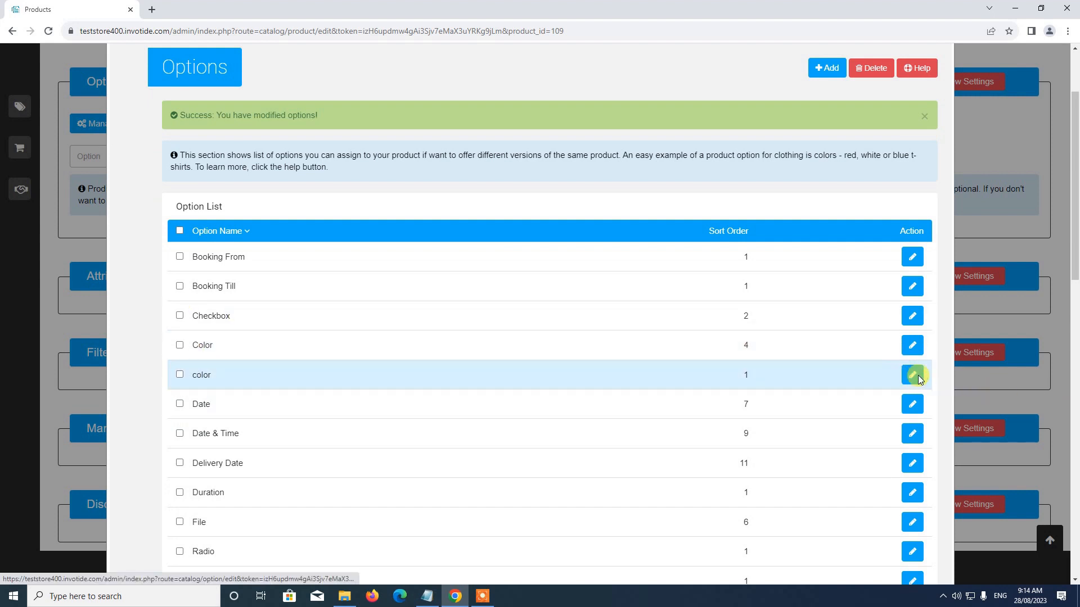
pyautogui.scroll(-4, 838, 373)
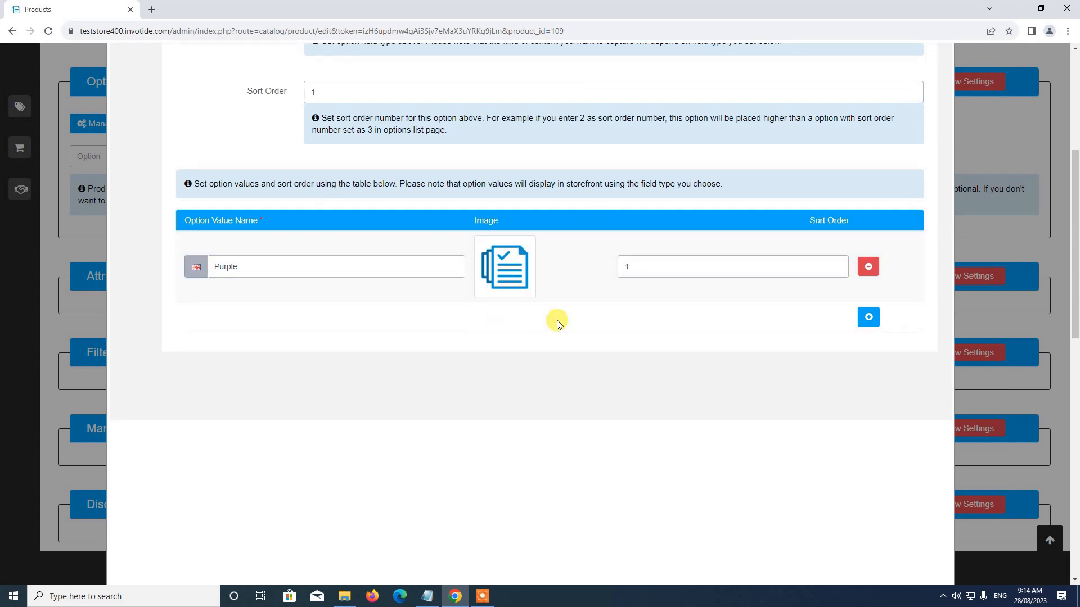
pyautogui.scroll(5, 558, 324)
pyautogui.click(866, 179)
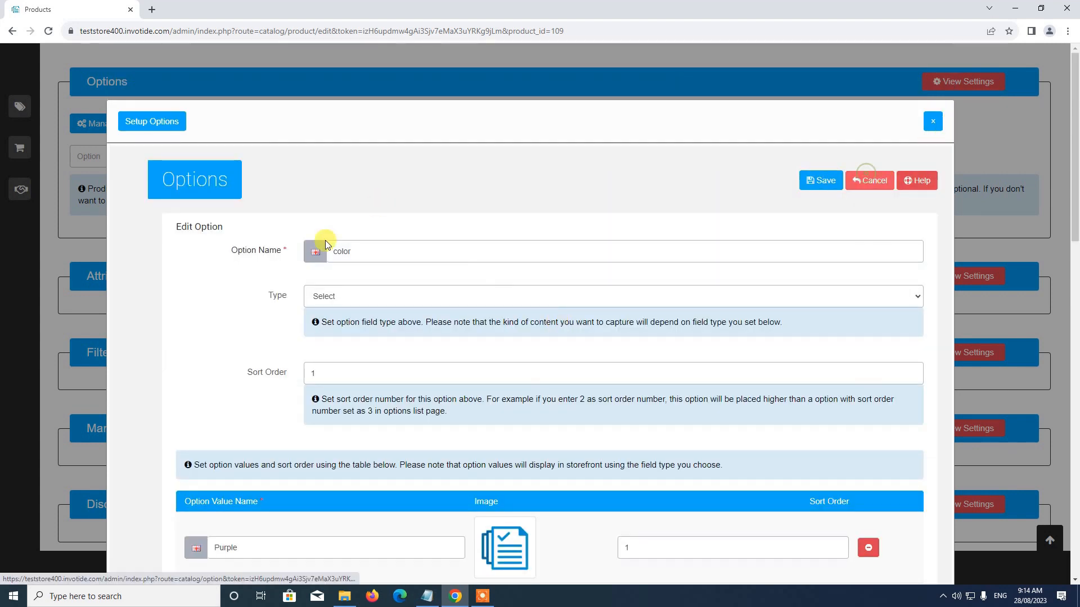
# Step: Delete the lowercase color option from the option list and confirm the deletion
pyautogui.scroll(-4, 339, 262)
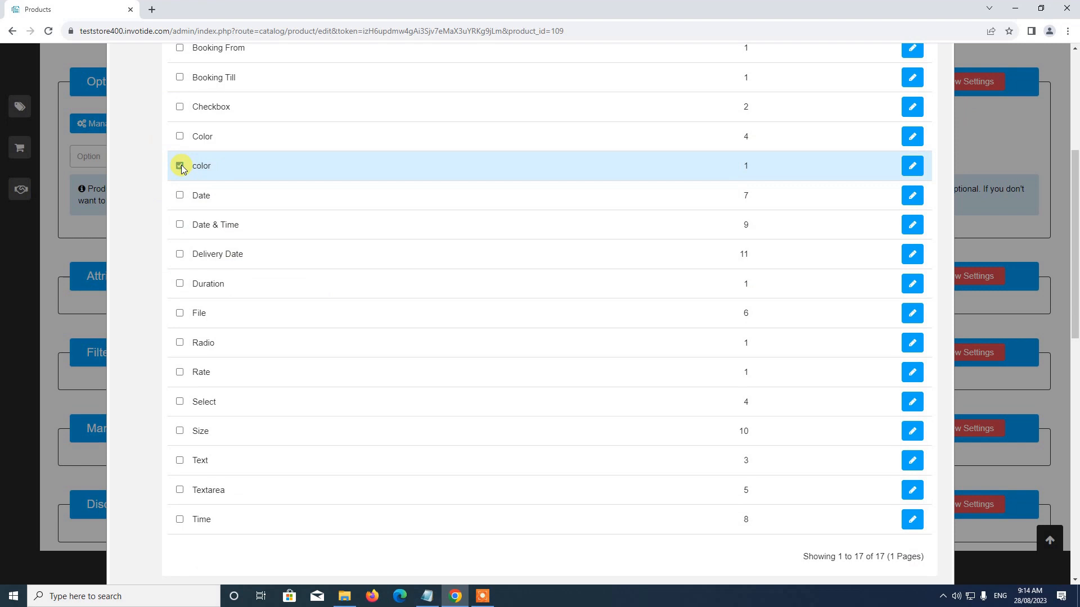
pyautogui.scroll(5, 313, 212)
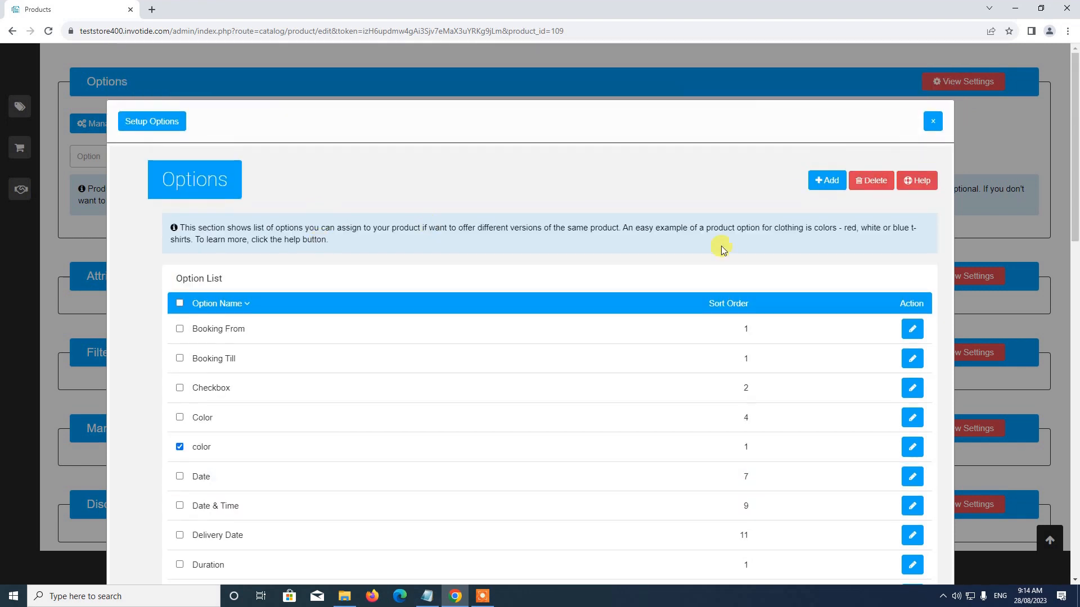
pyautogui.click(871, 183)
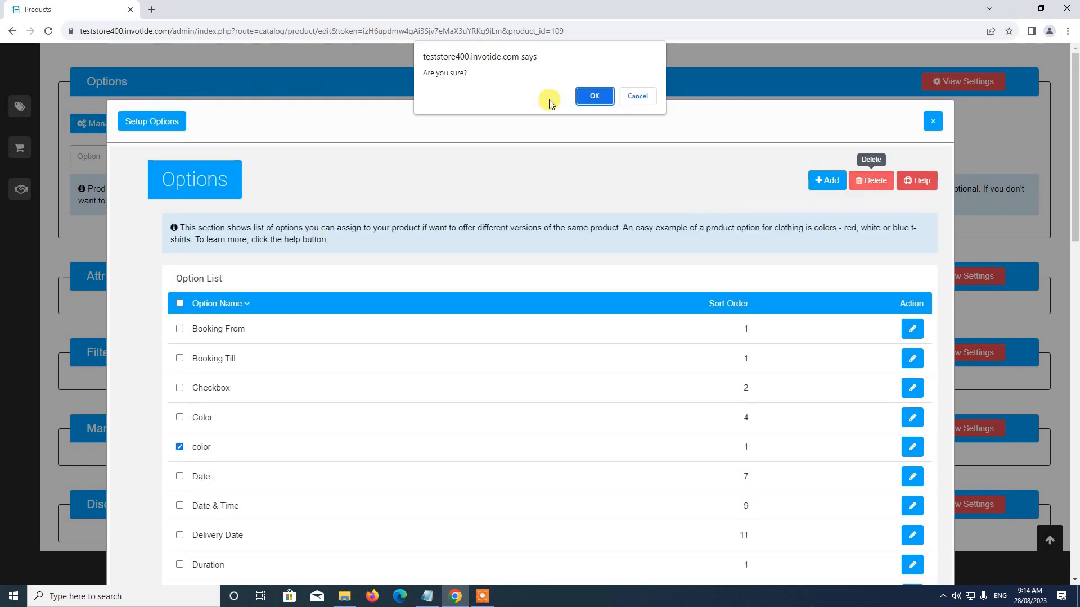
pyautogui.click(597, 97)
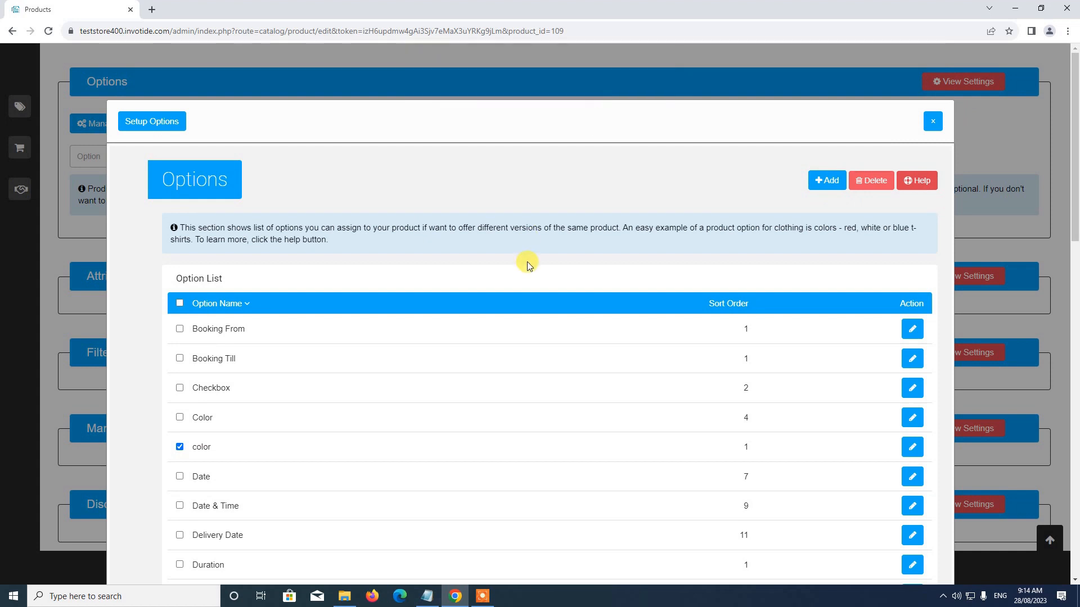
# Step: Close the option management window and assign the Size option to the product
pyautogui.scroll(-4, 527, 261)
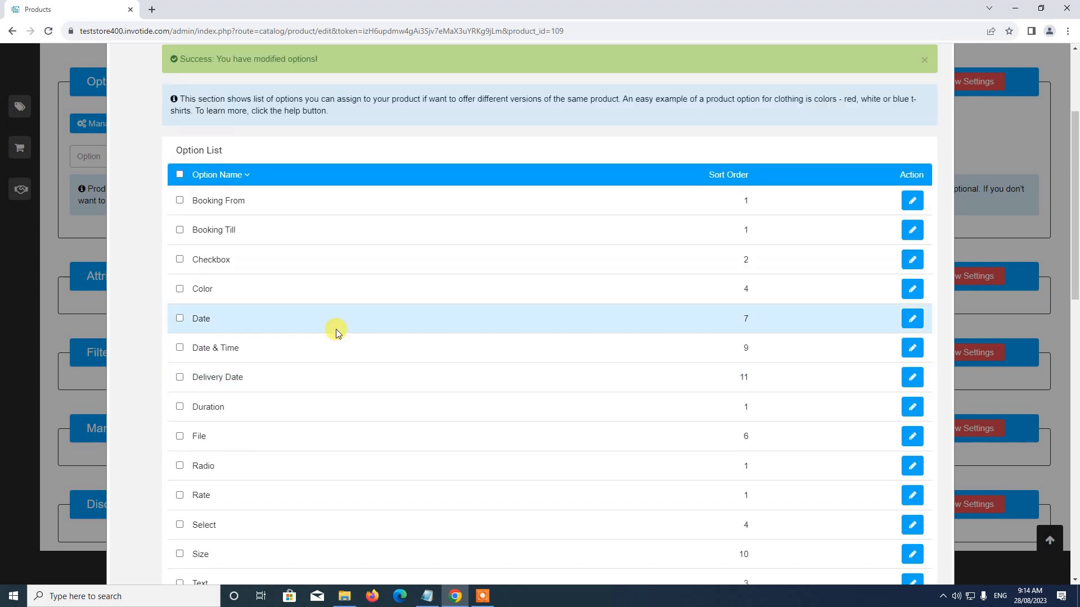
pyautogui.scroll(3, 336, 332)
pyautogui.scroll(-5, 336, 329)
pyautogui.scroll(4, 331, 326)
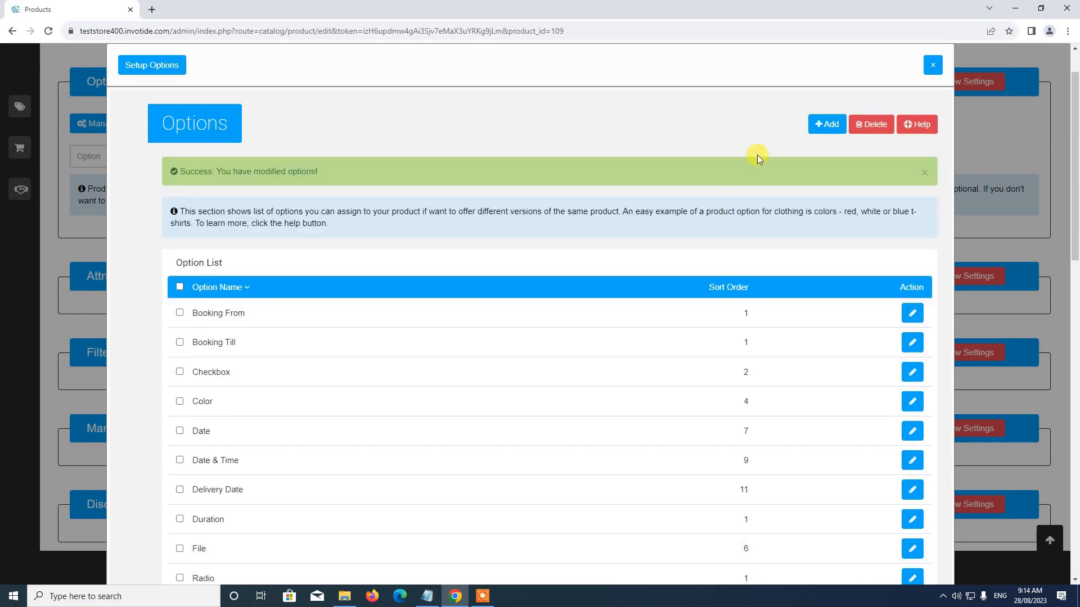
pyautogui.click(932, 66)
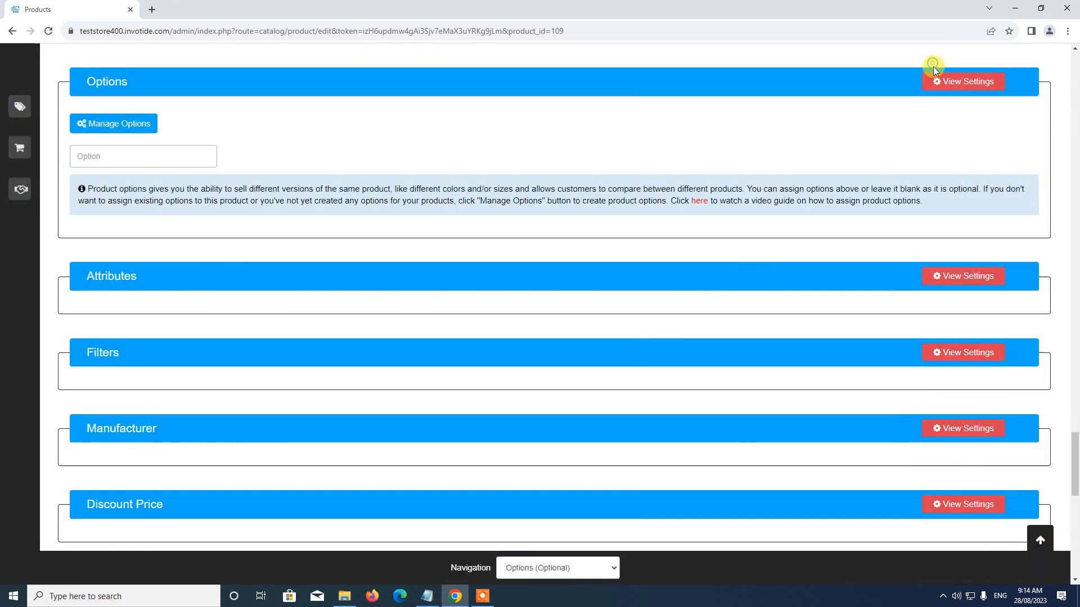
pyautogui.scroll(-2, 613, 231)
pyautogui.scroll(2, 613, 231)
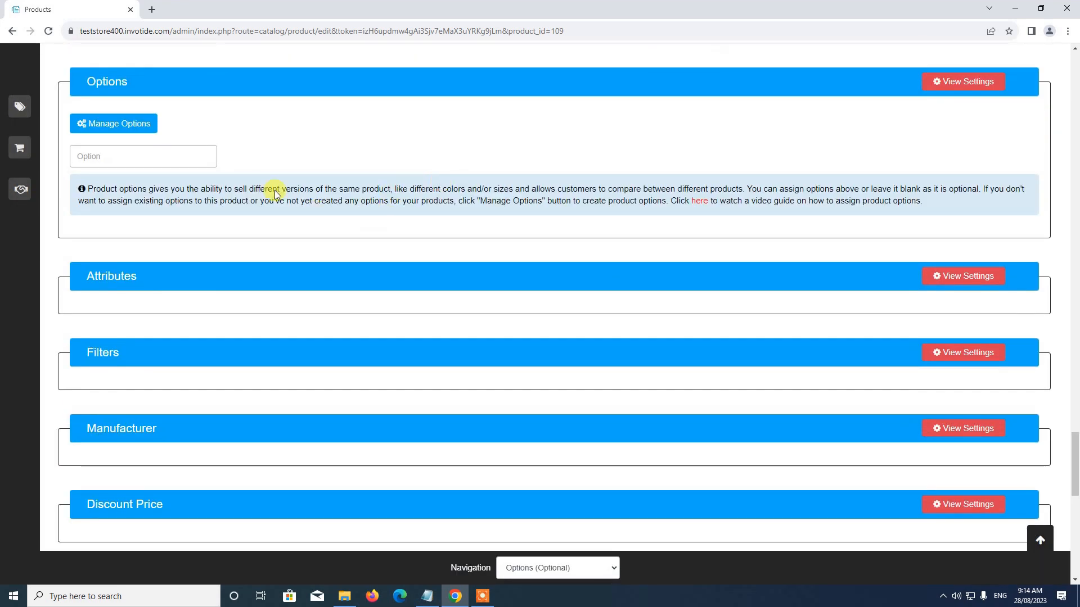
pyautogui.click(151, 157)
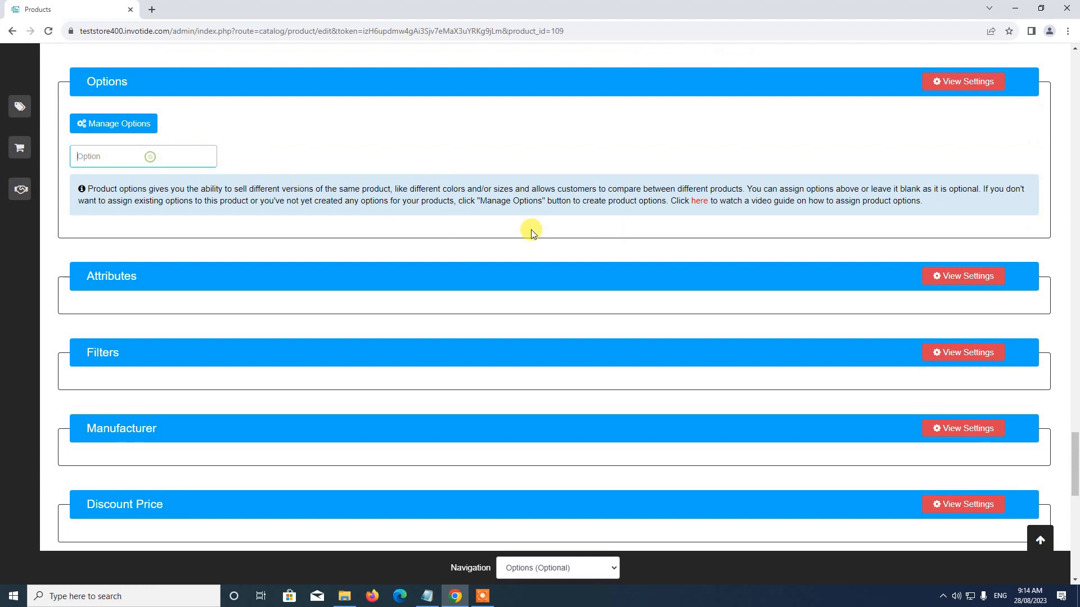
pyautogui.write('size')
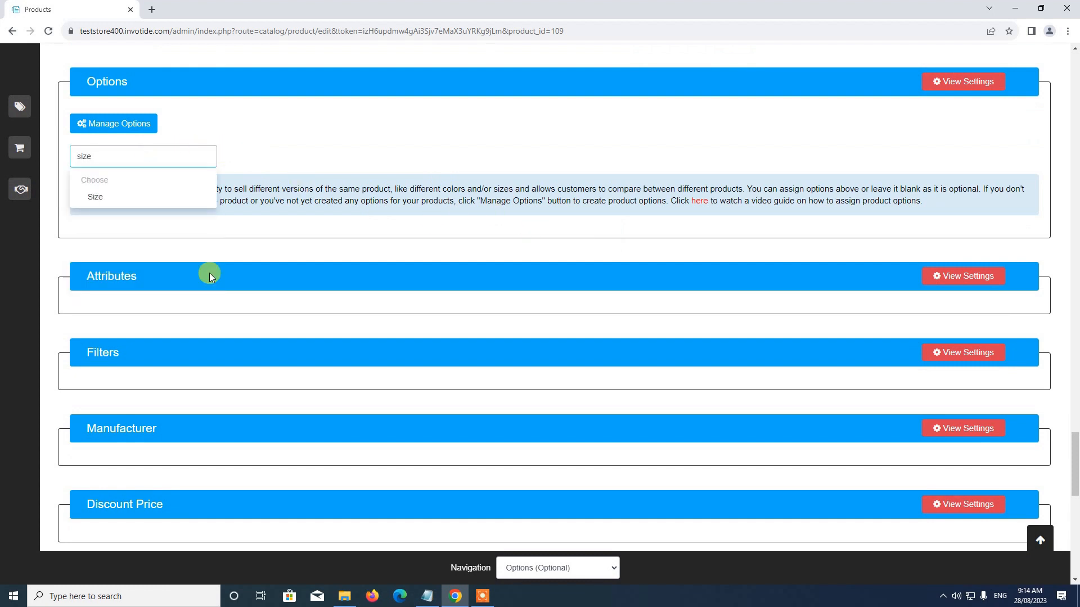
pyautogui.click(121, 197)
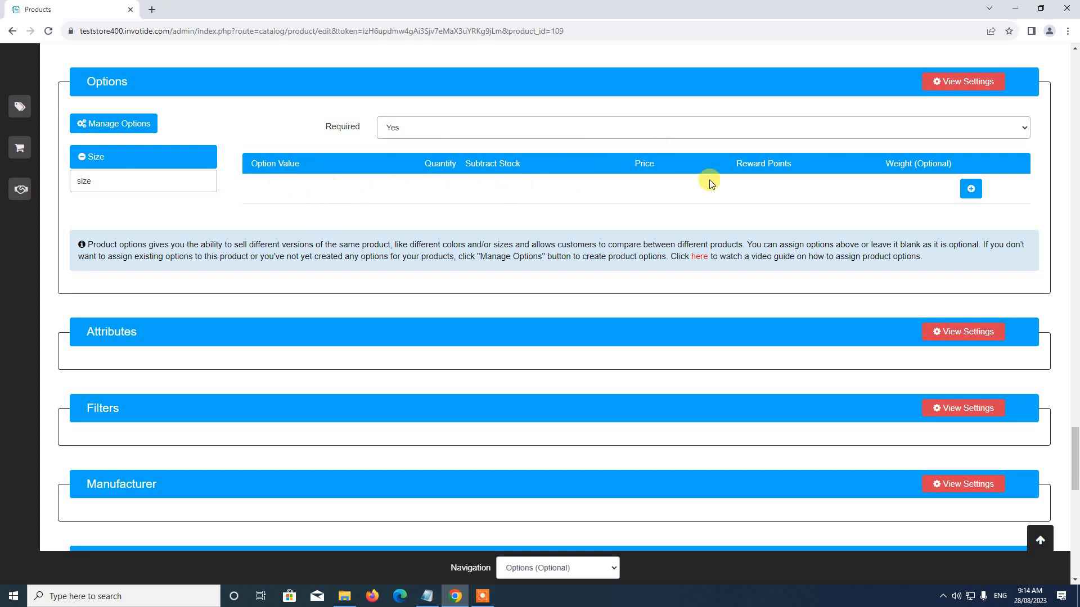
# Step: Add a Large value to the product's Size option with quantity 20 and stock subtraction set to Yes
pyautogui.click(971, 189)
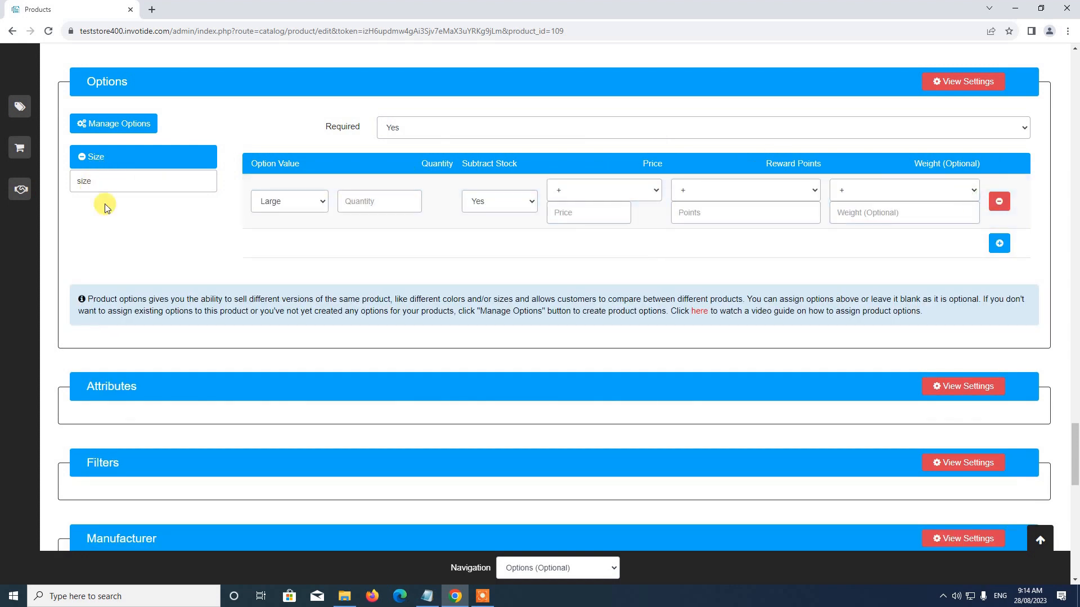
pyautogui.click(350, 202)
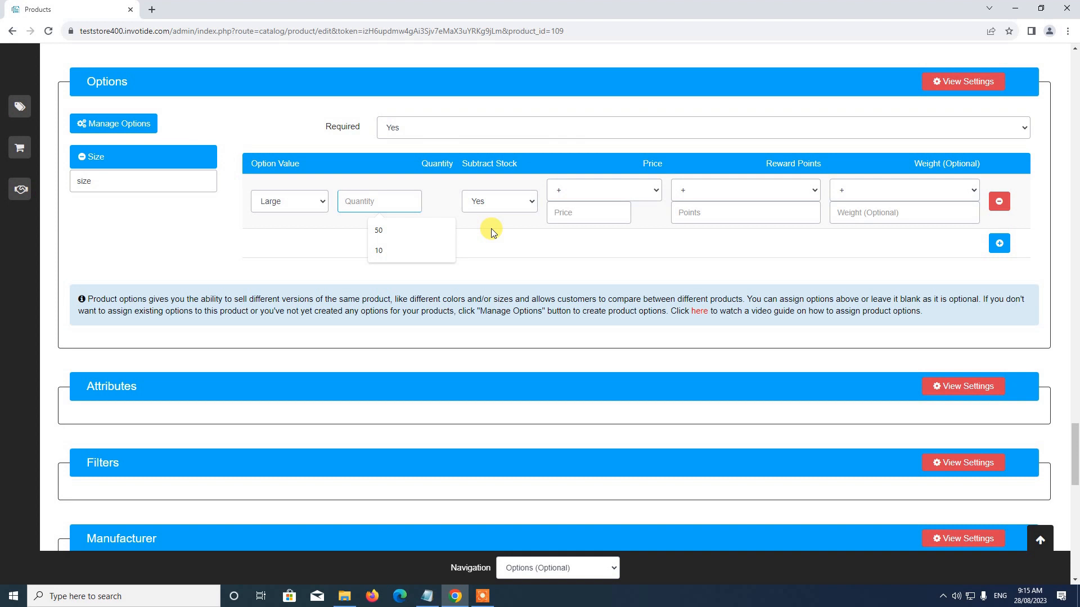
pyautogui.write('20')
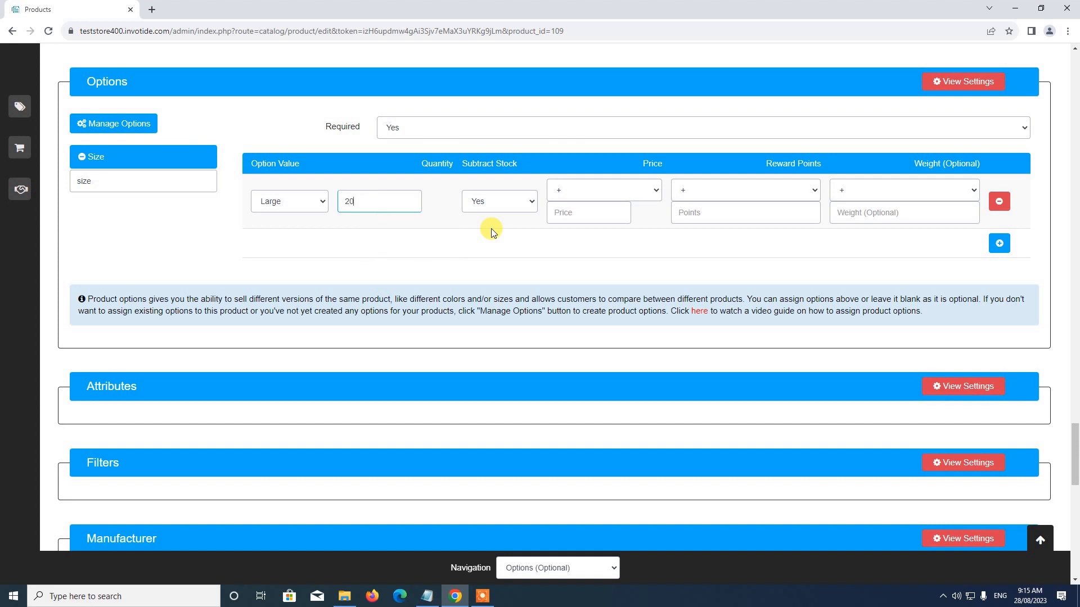
pyautogui.click(497, 197)
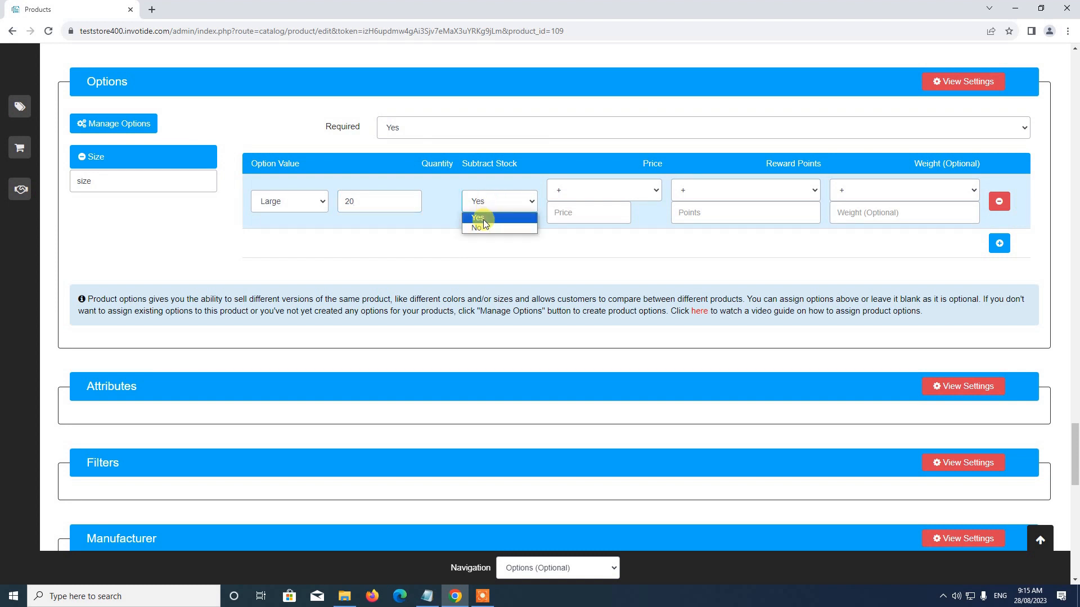
# Step: Set the Large value's price adjustment to plus 40
pyautogui.click(582, 214)
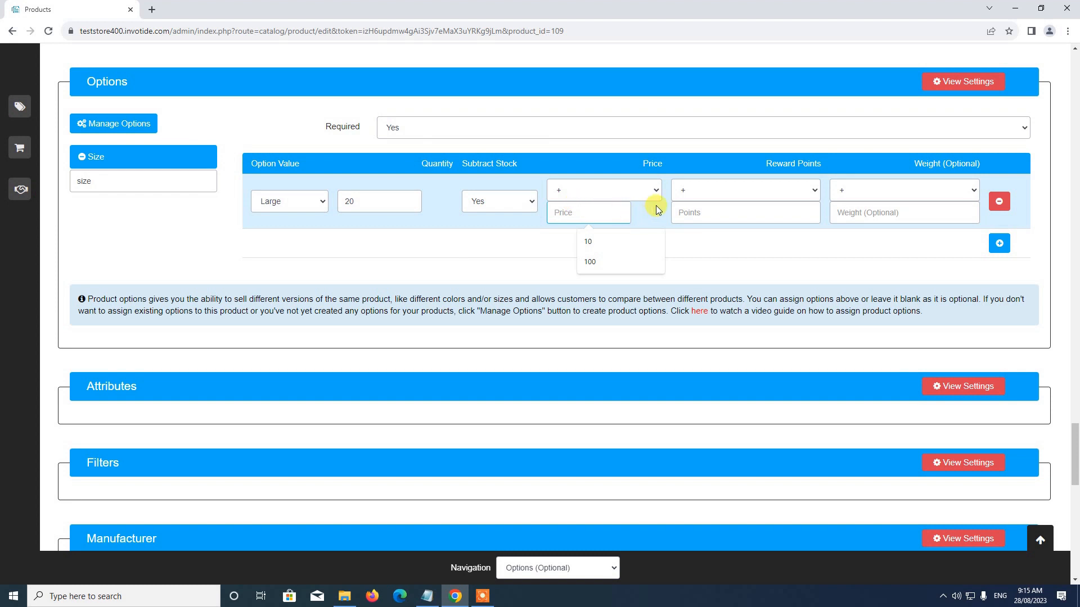
pyautogui.click(639, 191)
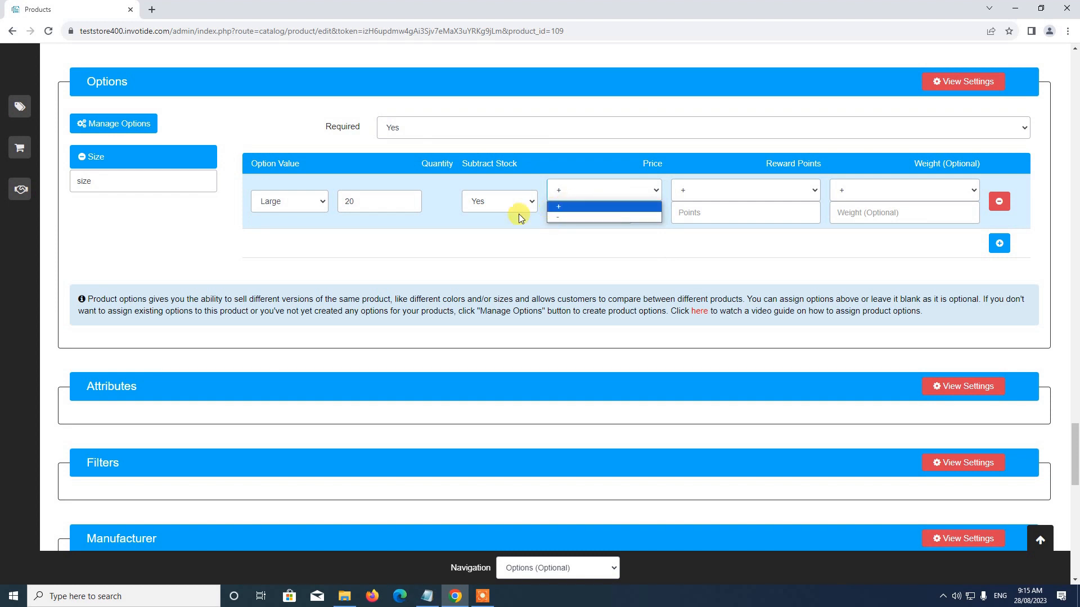
pyautogui.click(562, 212)
pyautogui.click(581, 216)
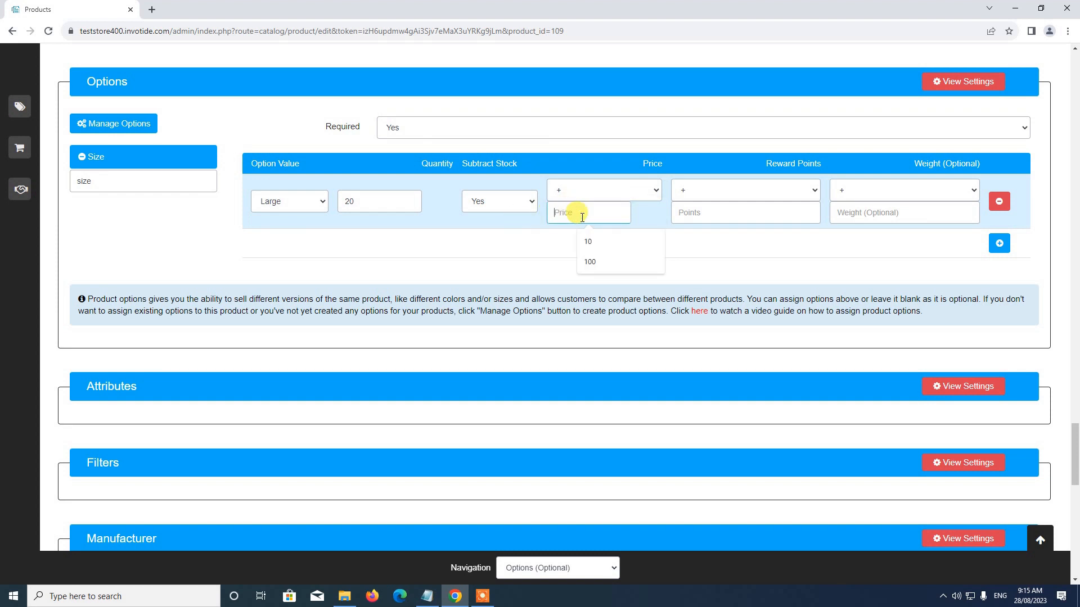
pyautogui.write('40')
pyautogui.click(655, 208)
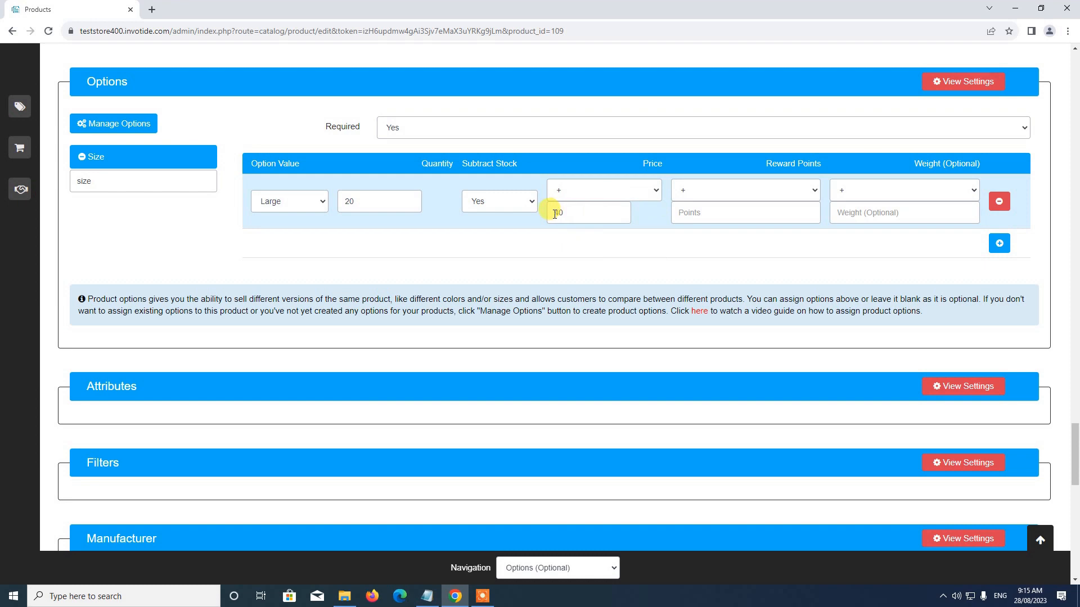
# Step: Check the product's base price, and add a Medium size value with quantity 50 and stock subtraction set to Yes
pyautogui.scroll(12, 328, 266)
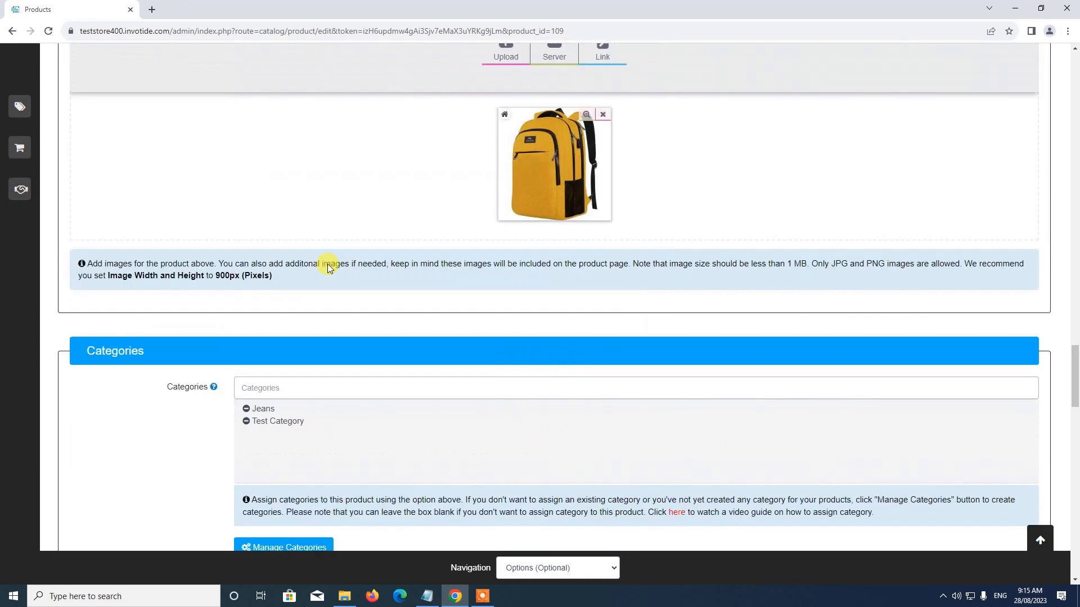
pyautogui.scroll(15, 327, 266)
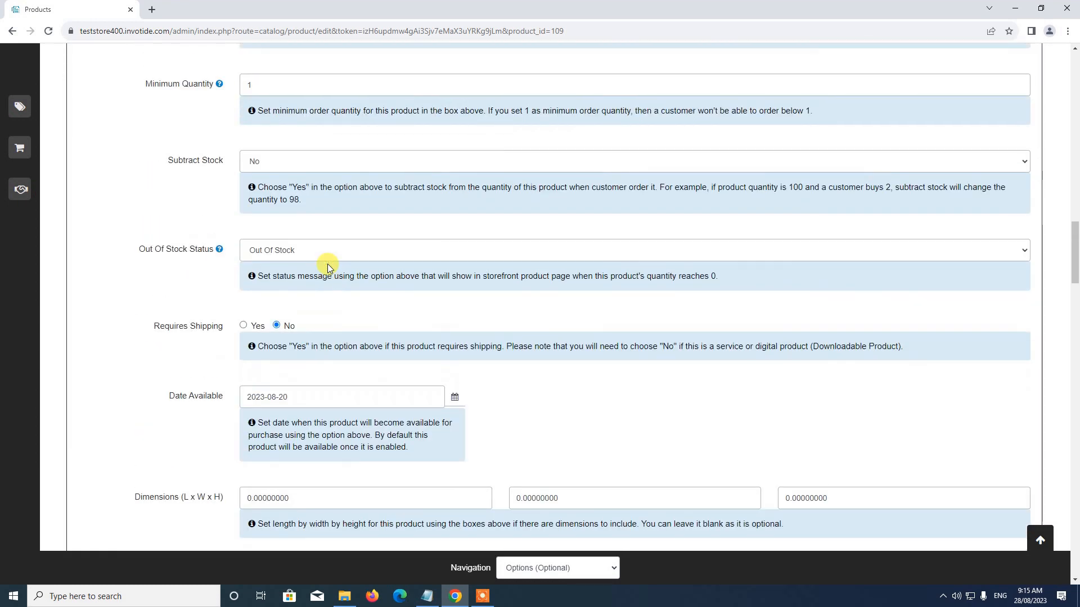
pyautogui.scroll(7, 328, 266)
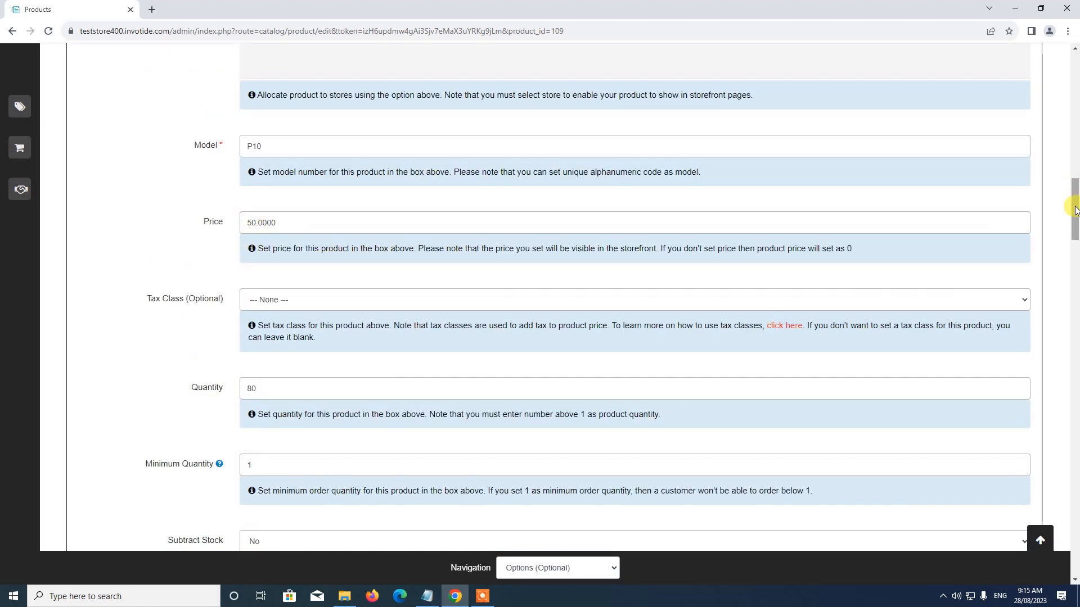
pyautogui.moveTo(1072, 206); pyautogui.dragTo(1072, 468)
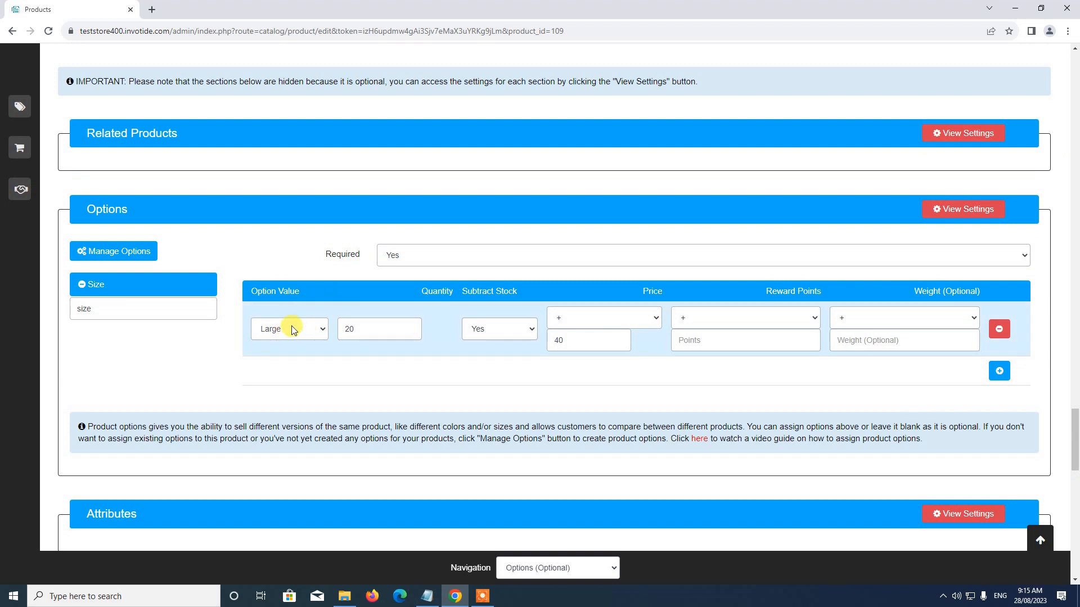
pyautogui.click(999, 371)
pyautogui.click(310, 385)
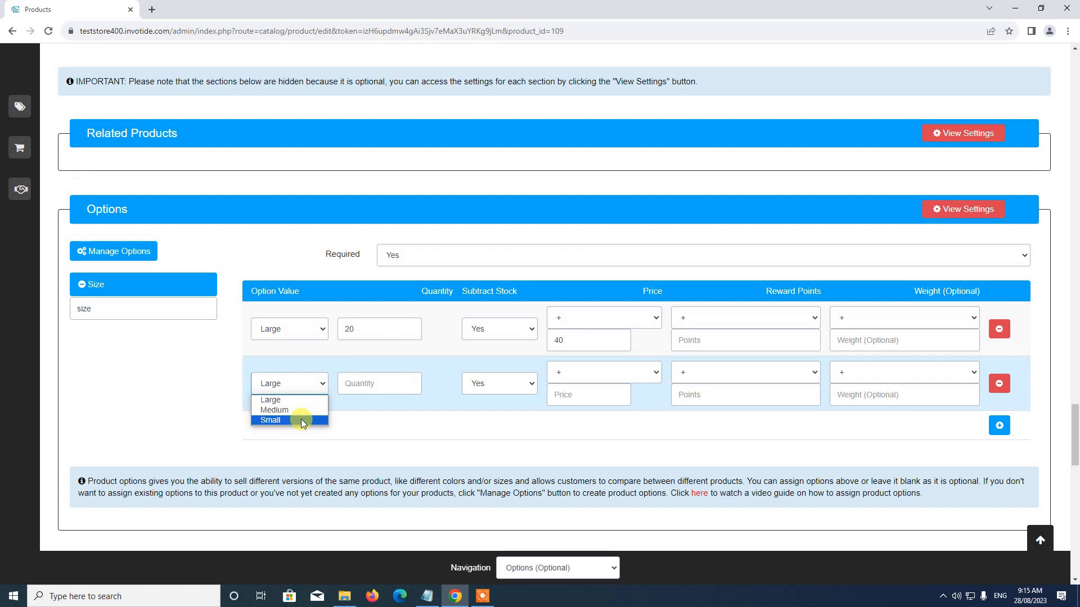
pyautogui.click(297, 410)
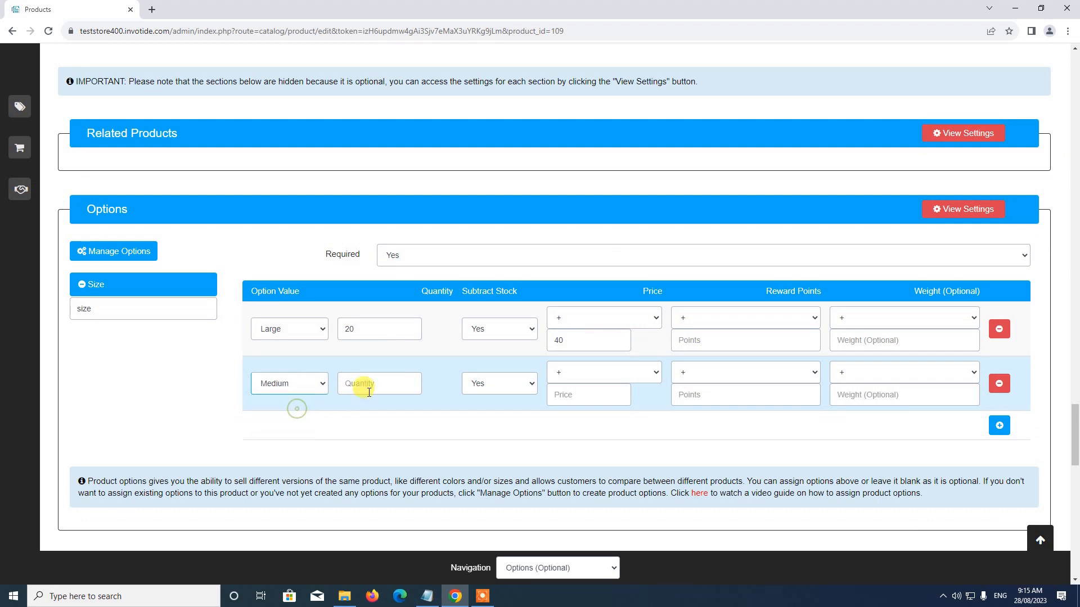
pyautogui.click(370, 385)
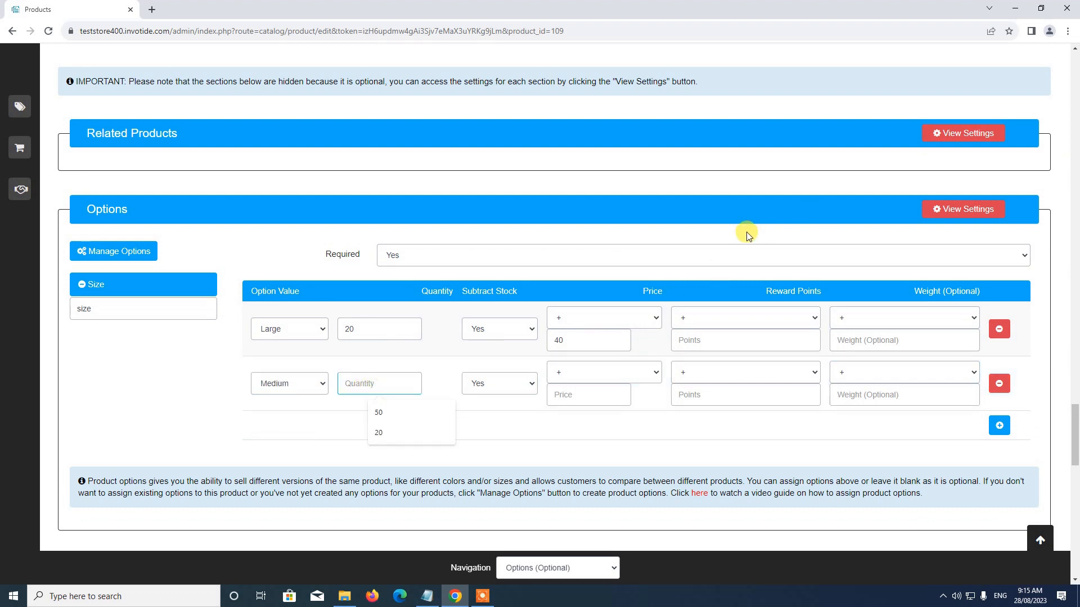
pyautogui.write('50')
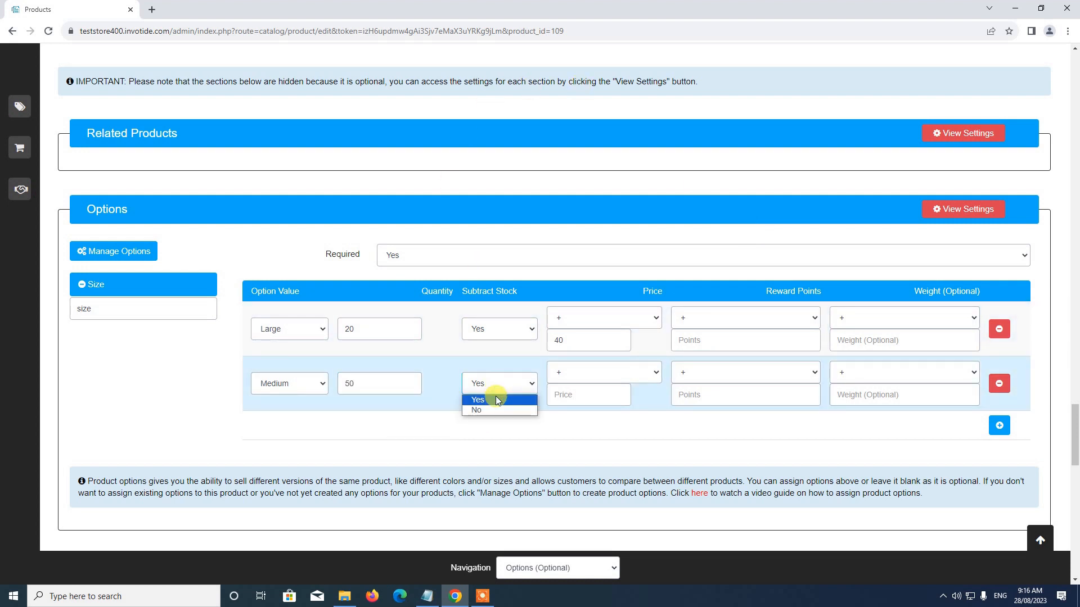
pyautogui.click(496, 400)
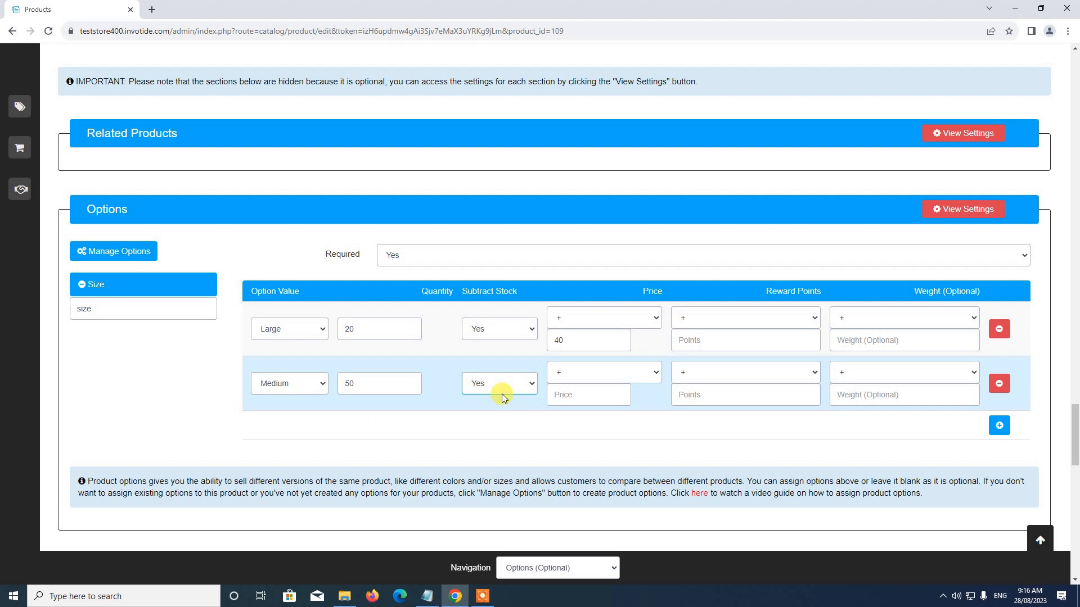
# Step: Set the Medium value's price adjustment to plus 20
pyautogui.click(555, 401)
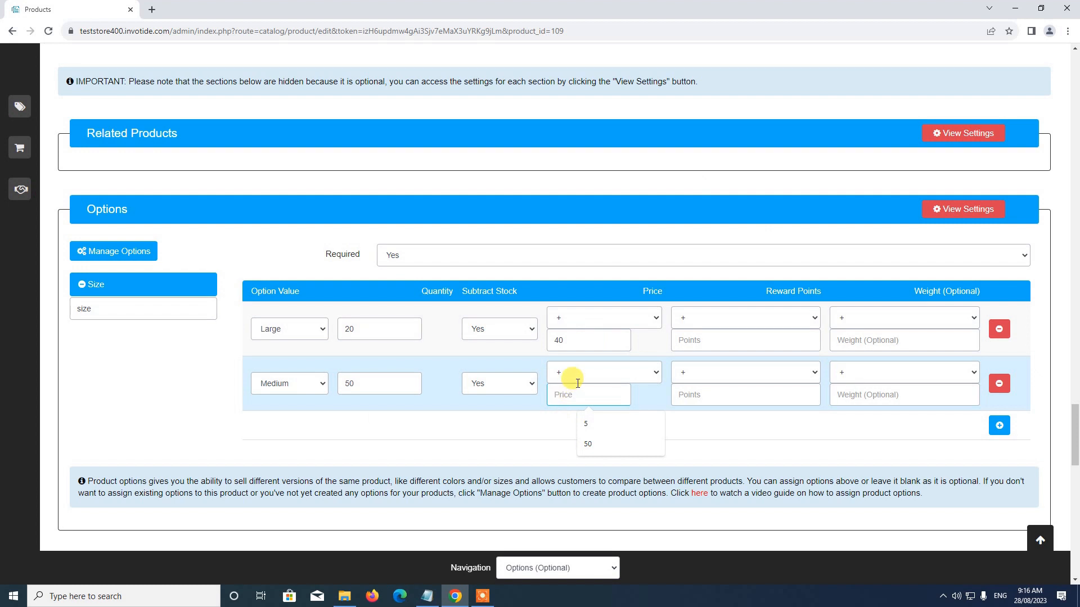
pyautogui.write('20')
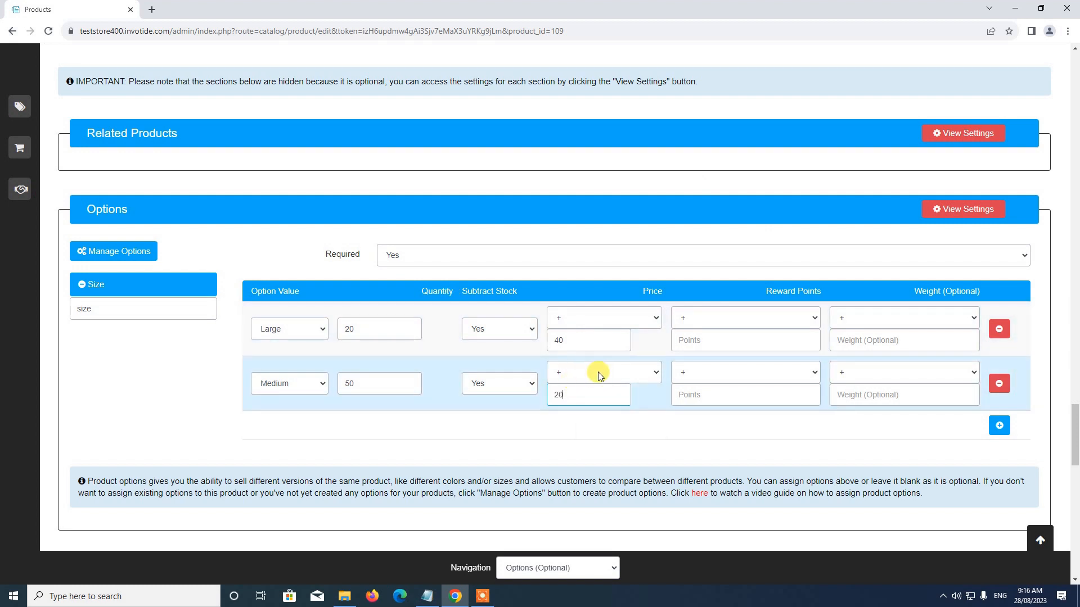
pyautogui.click(599, 376)
pyautogui.click(578, 391)
# Step: Switch the Medium value's price prefix to minus and back to plus
pyautogui.moveTo(1074, 436); pyautogui.dragTo(1075, 222)
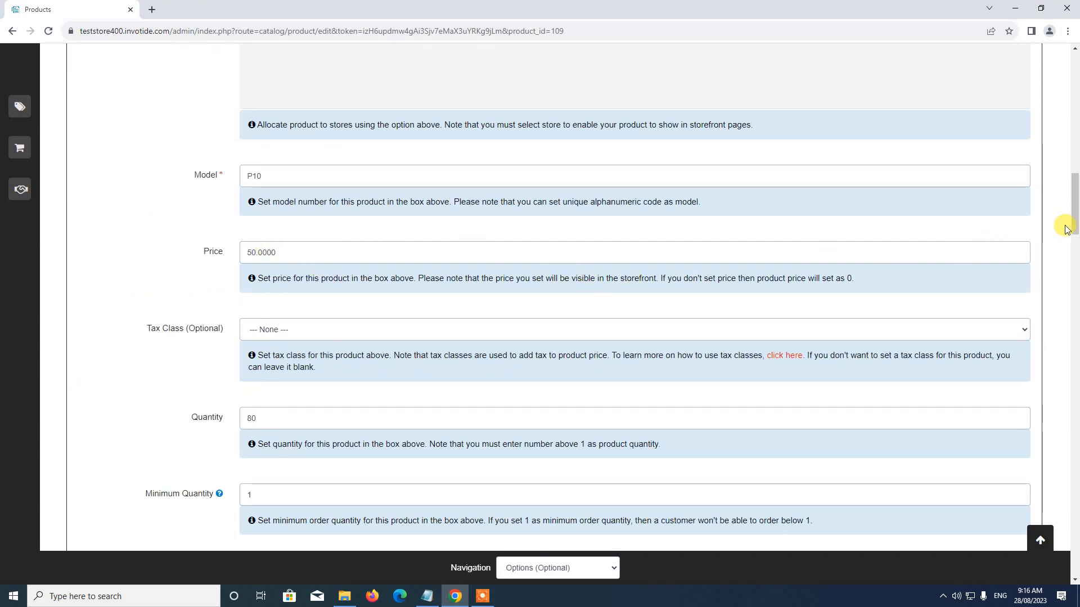
pyautogui.moveTo(1072, 221); pyautogui.dragTo(1075, 462)
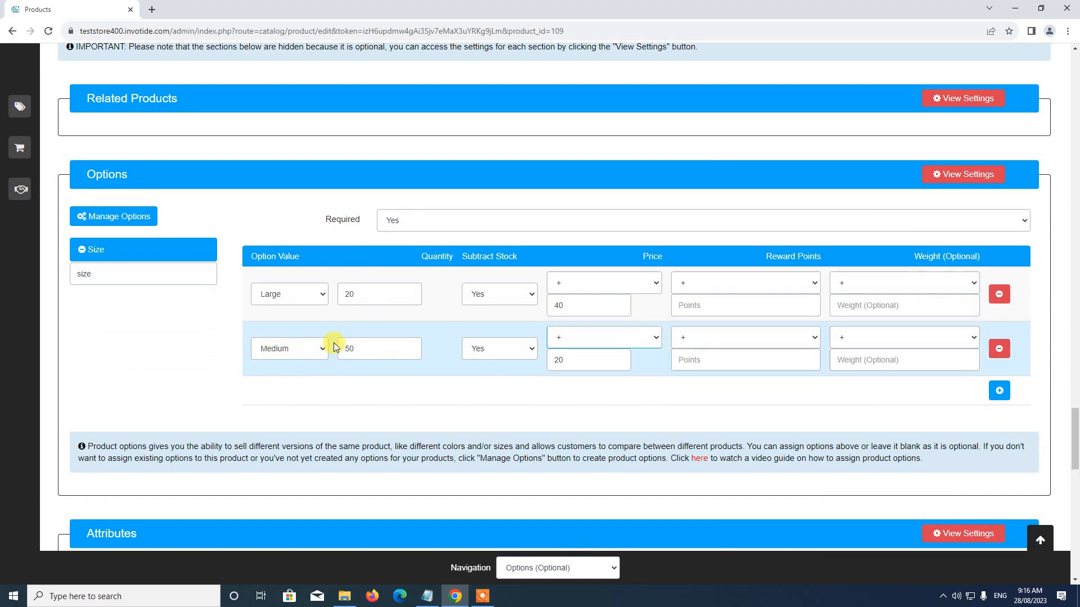
pyautogui.click(558, 344)
pyautogui.click(571, 361)
pyautogui.click(595, 339)
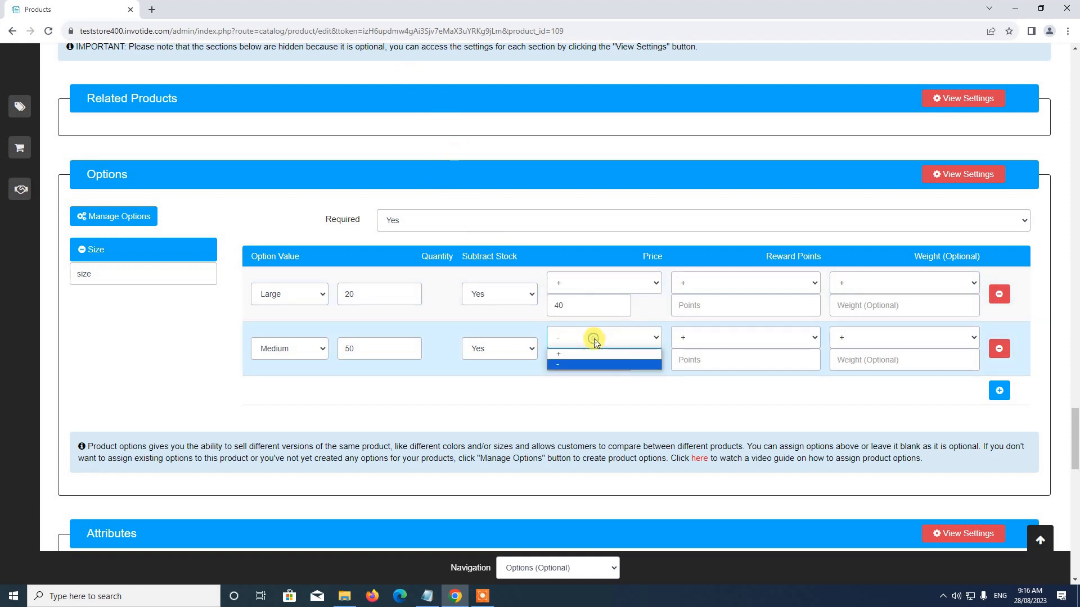
pyautogui.click(568, 354)
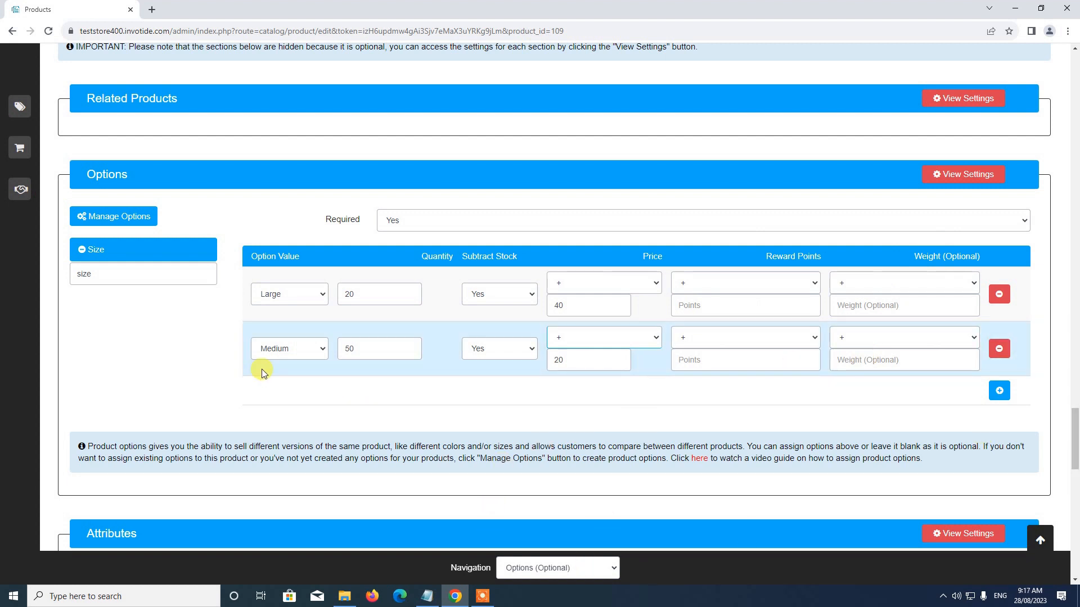
# Step: Add a Small size value with quantity 10 and stock subtraction set to Yes
pyautogui.click(999, 391)
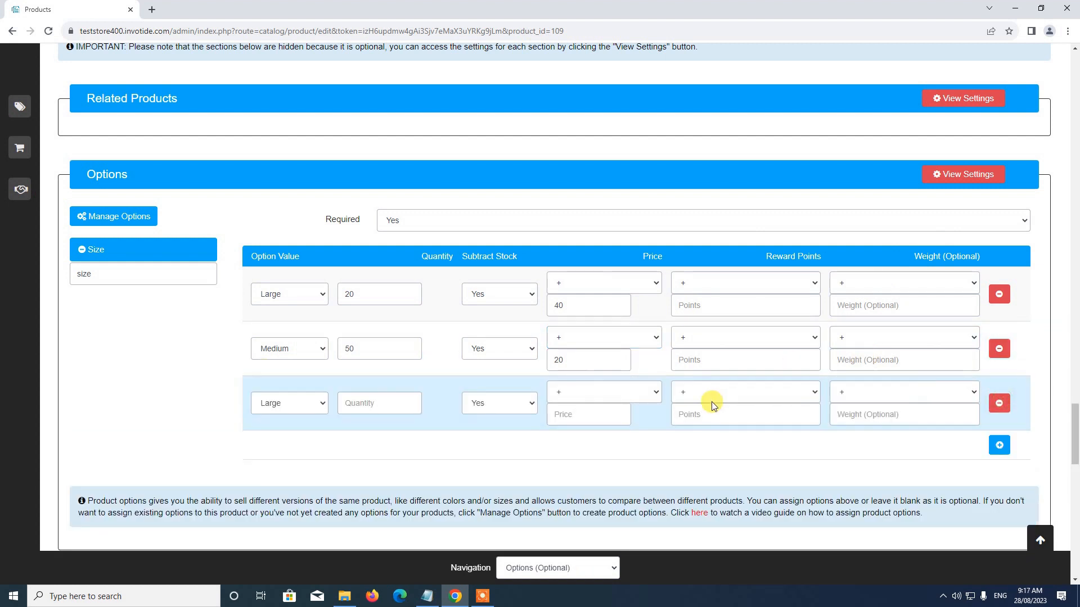
pyautogui.click(281, 403)
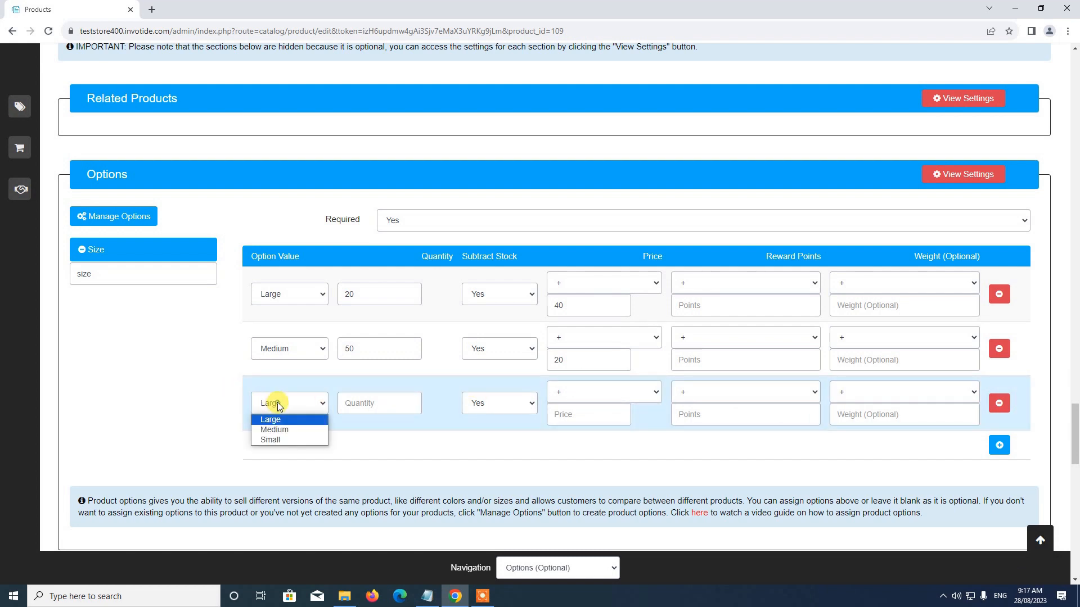
pyautogui.click(270, 440)
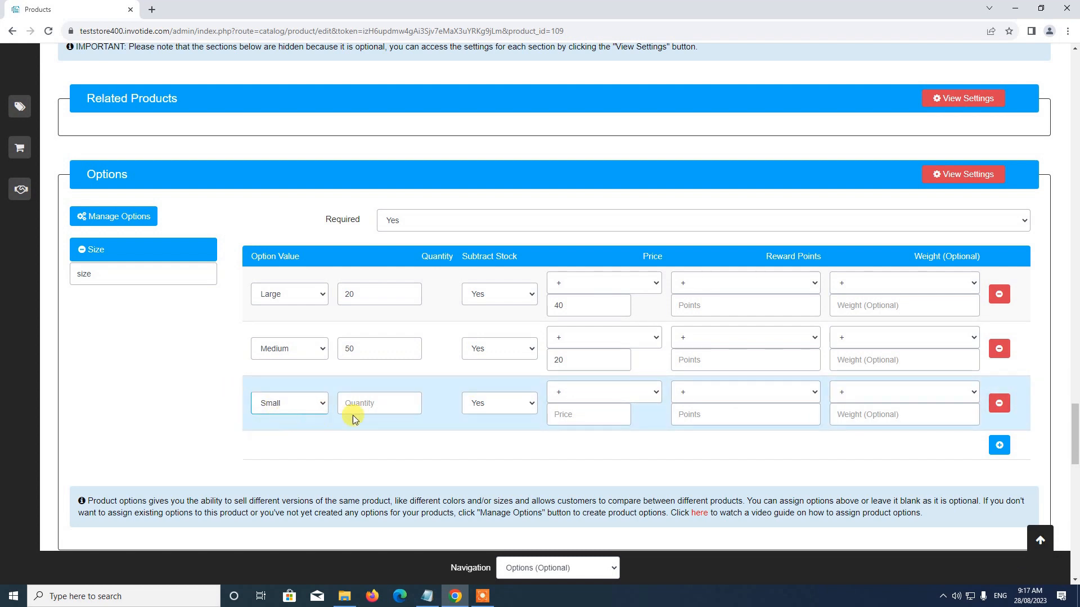
pyautogui.click(372, 408)
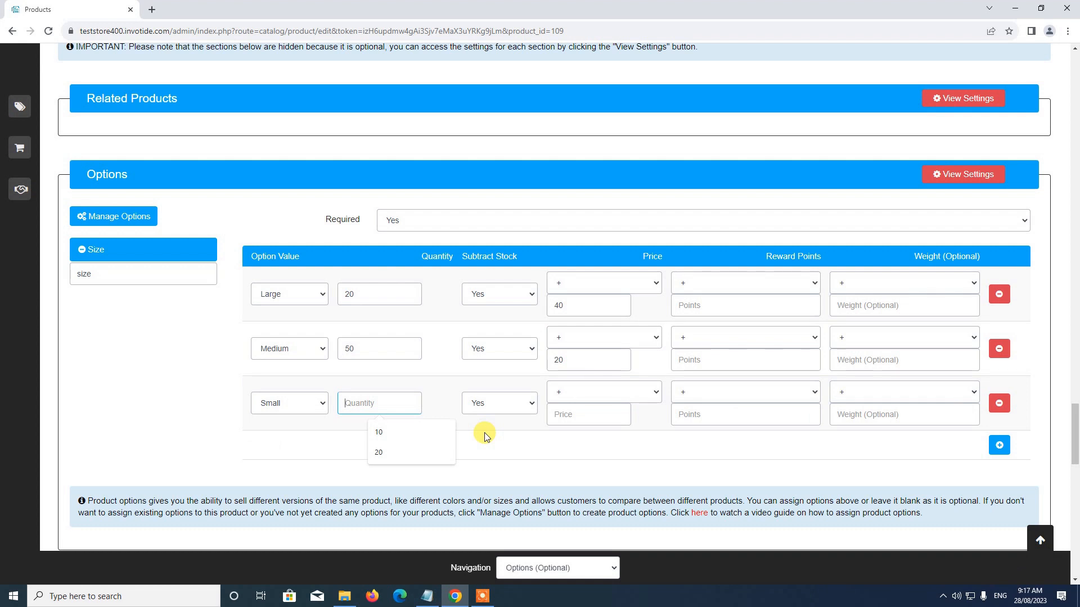
pyautogui.write('10')
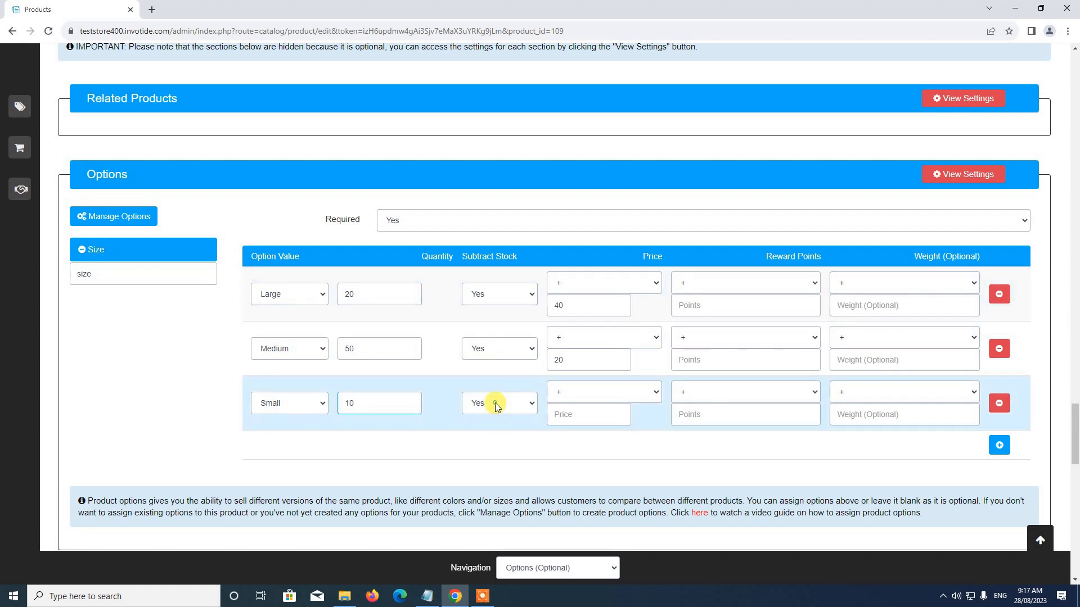
pyautogui.click(496, 405)
pyautogui.click(491, 422)
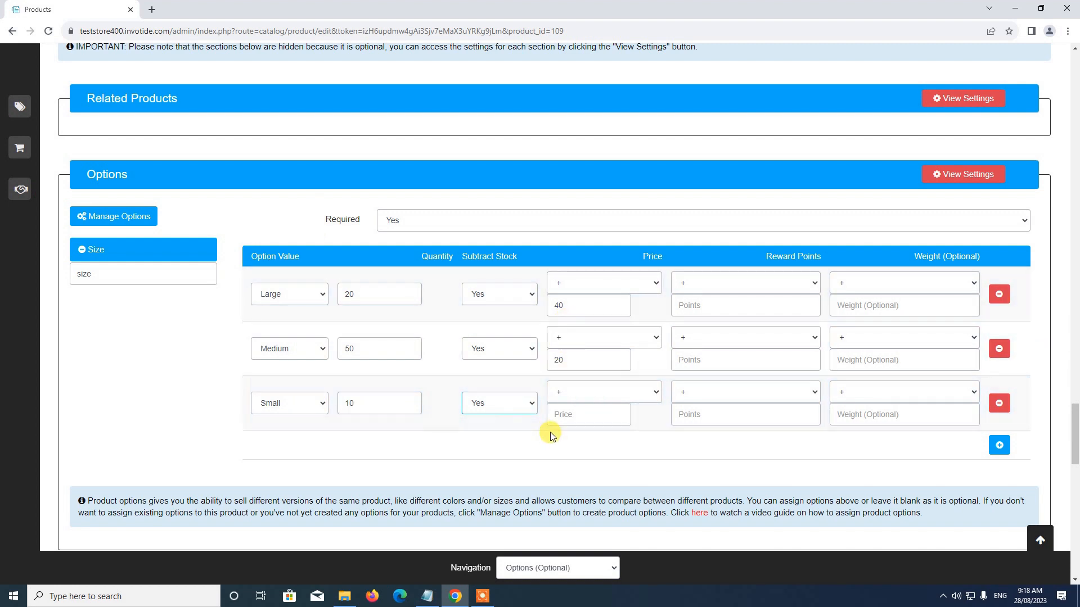
# Step: Set the Small value's price adjustment to plus 0
pyautogui.click(562, 416)
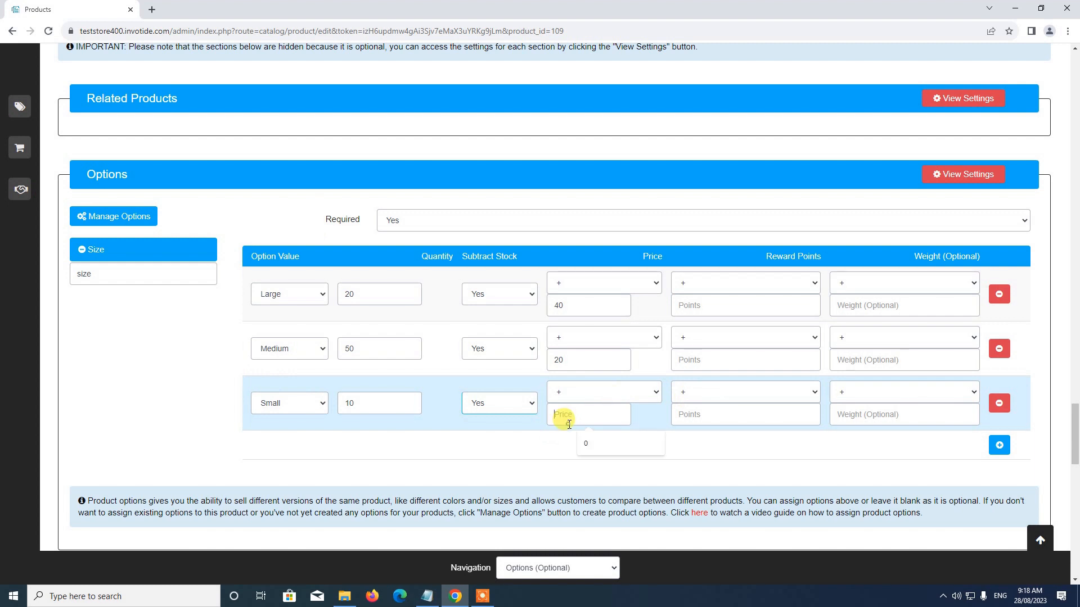
pyautogui.write('0')
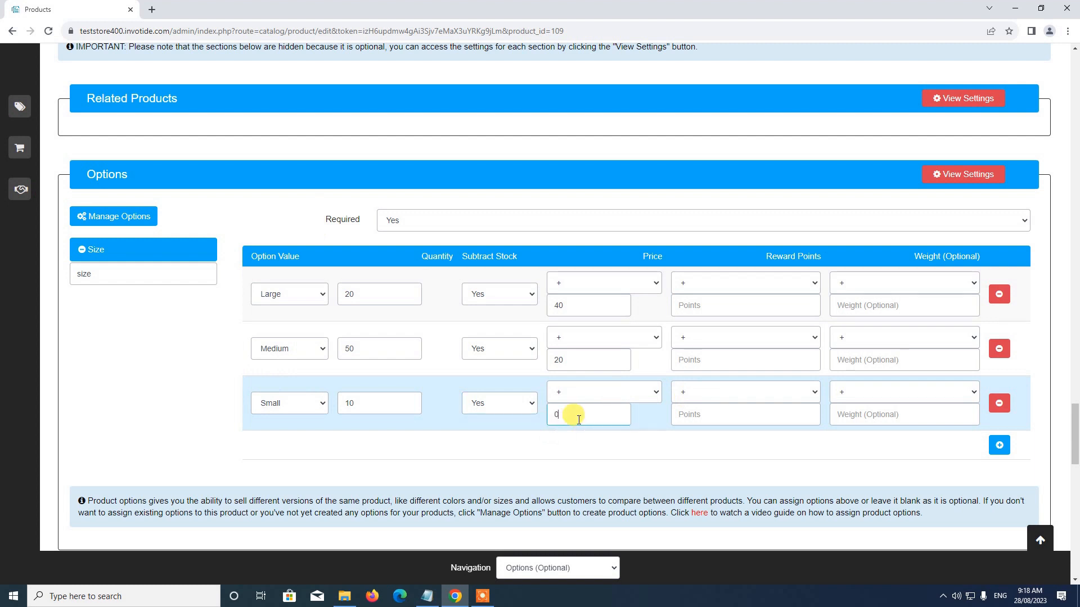
pyautogui.write('0')
# Step: Add the Color option to the product alongside the Size option and show its empty value list
pyautogui.moveTo(1076, 423); pyautogui.dragTo(1077, 192)
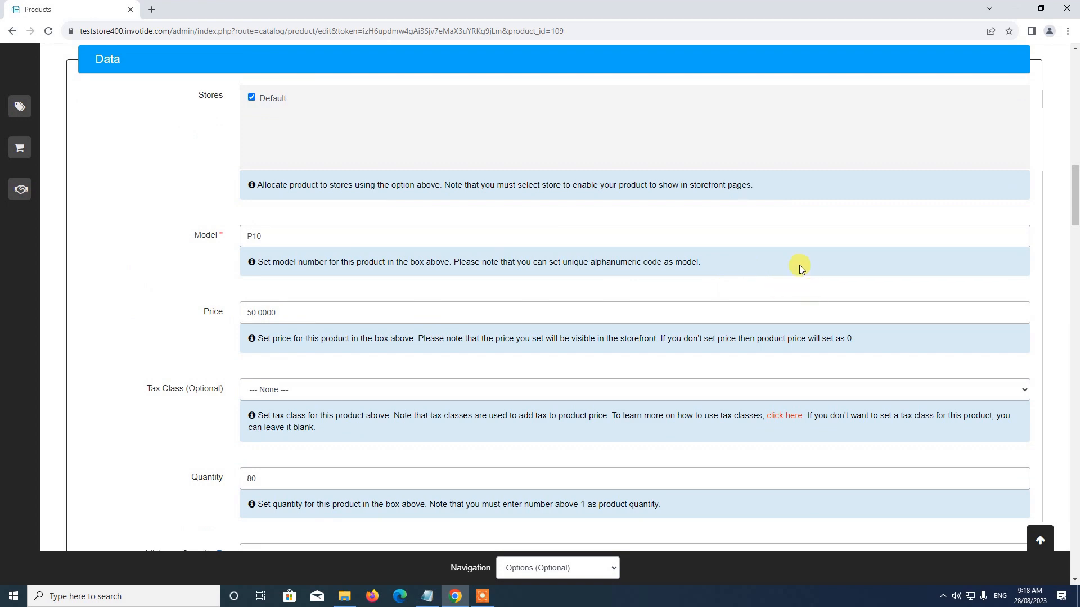
pyautogui.moveTo(1075, 186); pyautogui.dragTo(1055, 458)
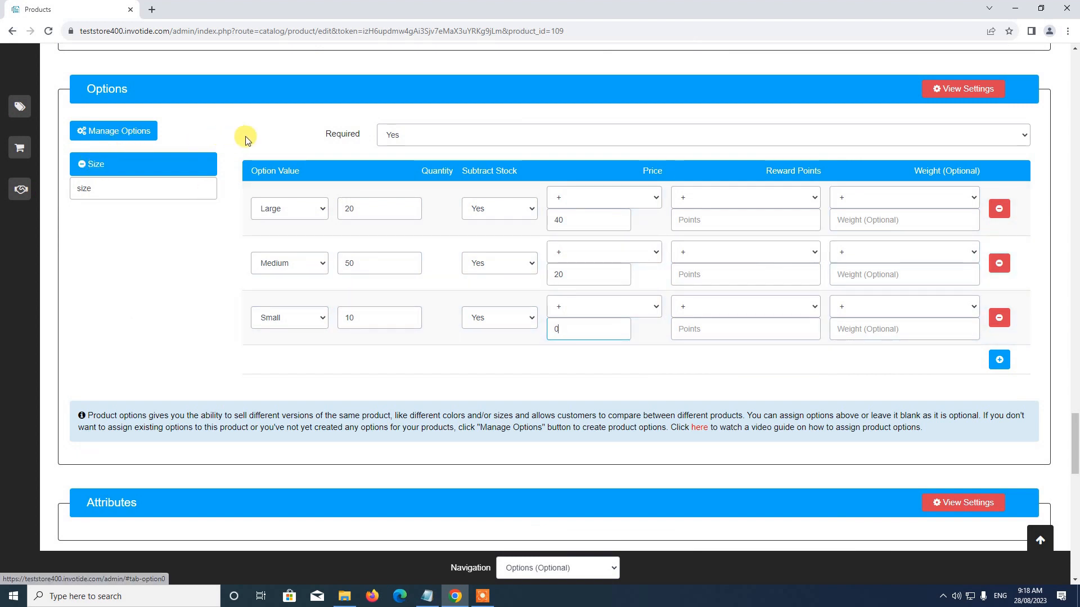
pyautogui.moveTo(126, 187); pyautogui.dragTo(49, 188)
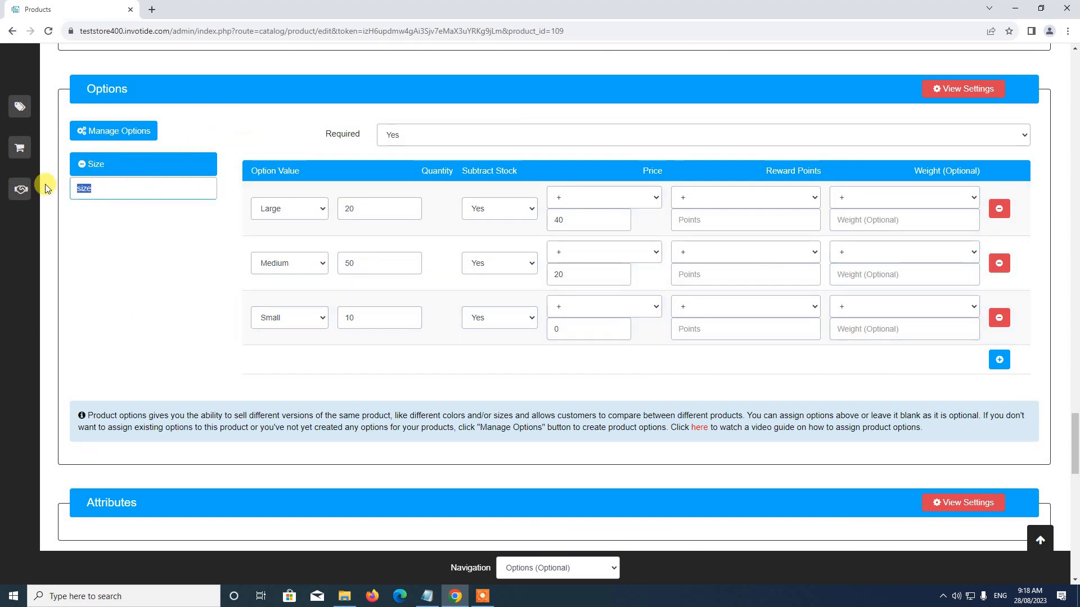
pyautogui.press('BackSpace')
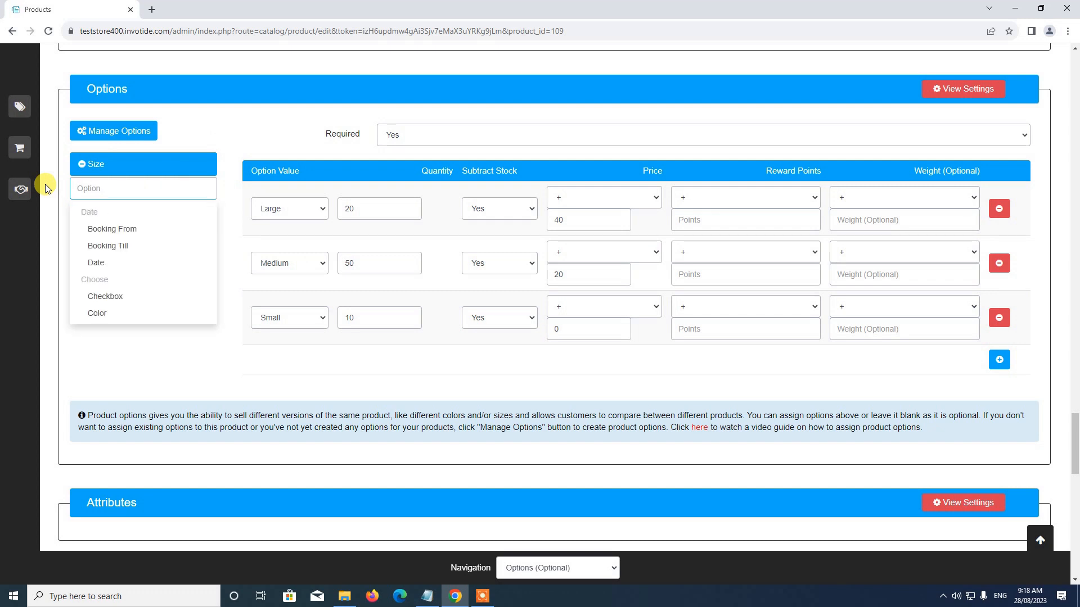
pyautogui.write('color')
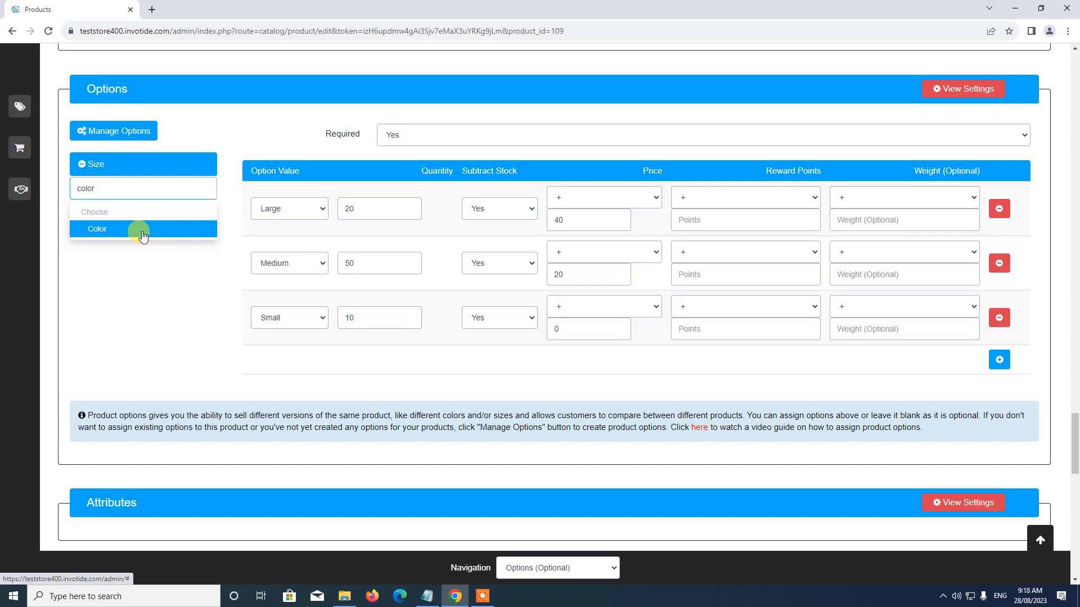
pyautogui.click(116, 235)
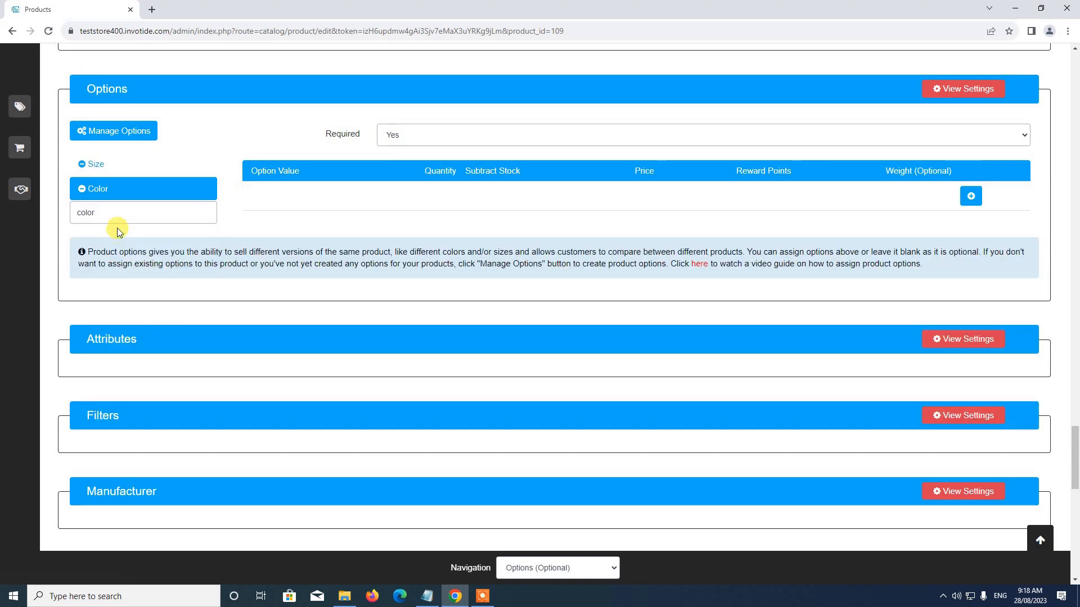
pyautogui.click(118, 172)
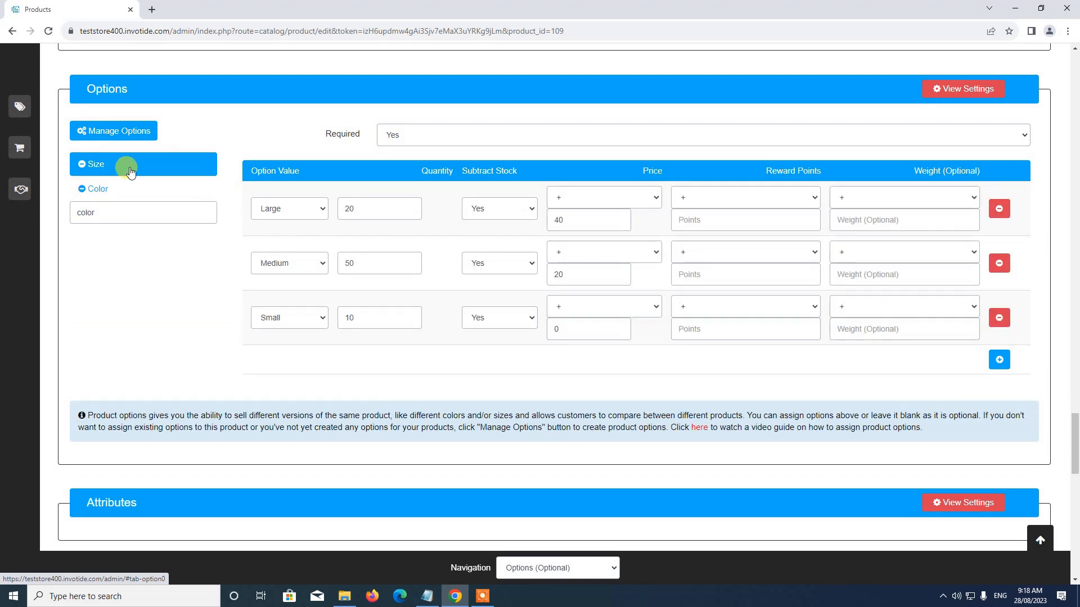
pyautogui.click(120, 190)
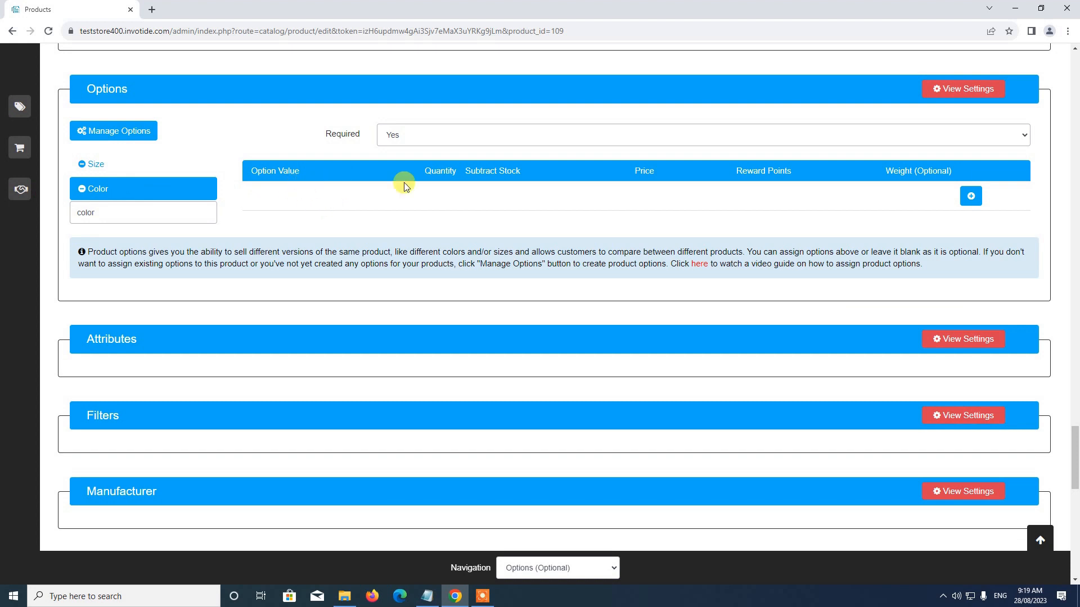
# Step: Add a Black value to the Color option with quantity 10 and a price adjustment of plus 0
pyautogui.click(971, 195)
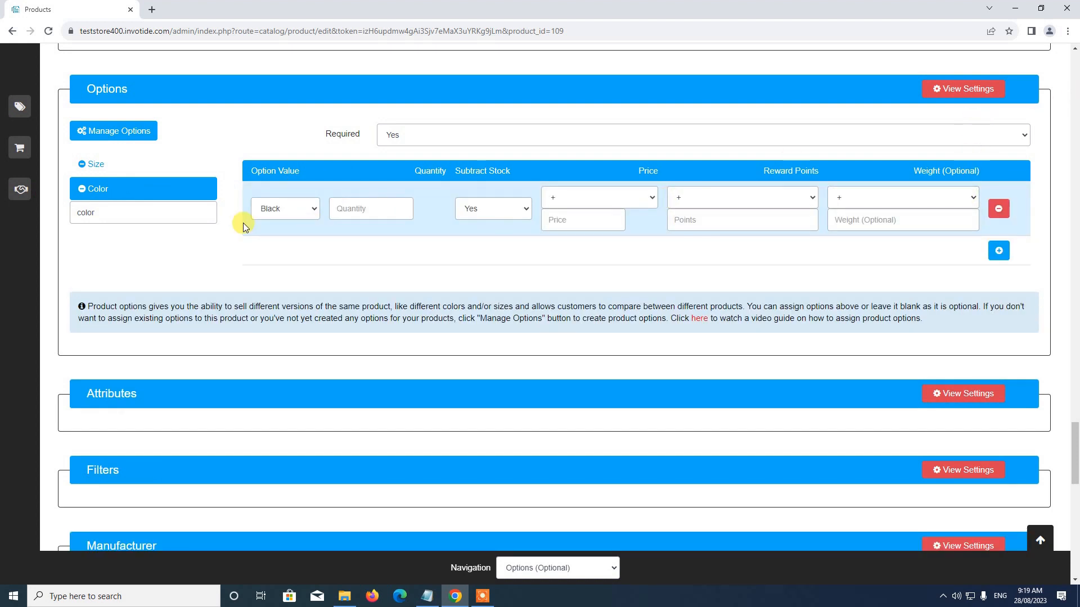
pyautogui.click(278, 211)
pyautogui.click(285, 224)
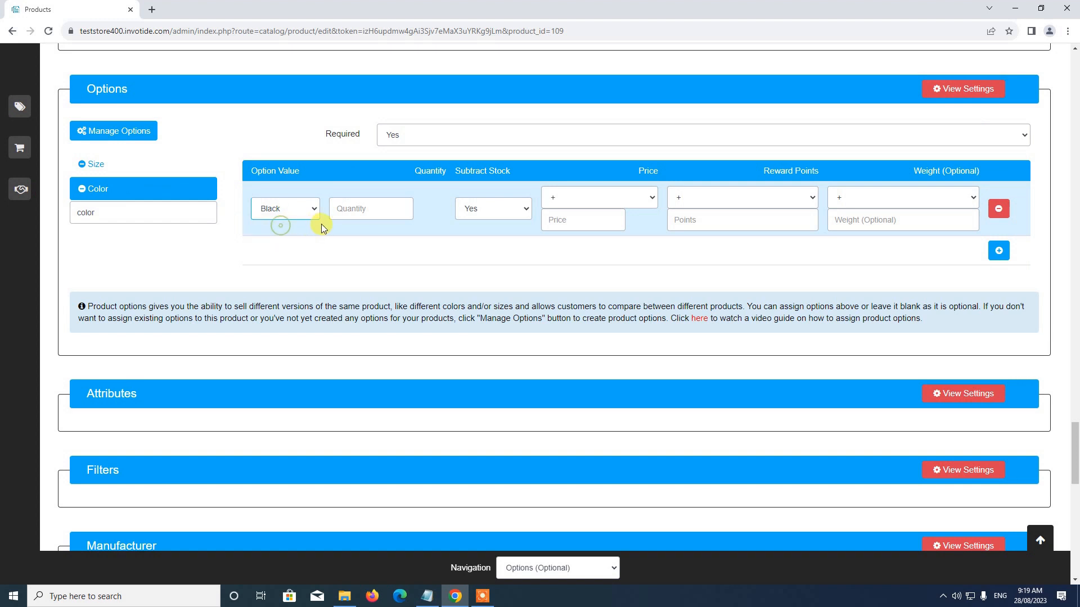
pyautogui.click(367, 216)
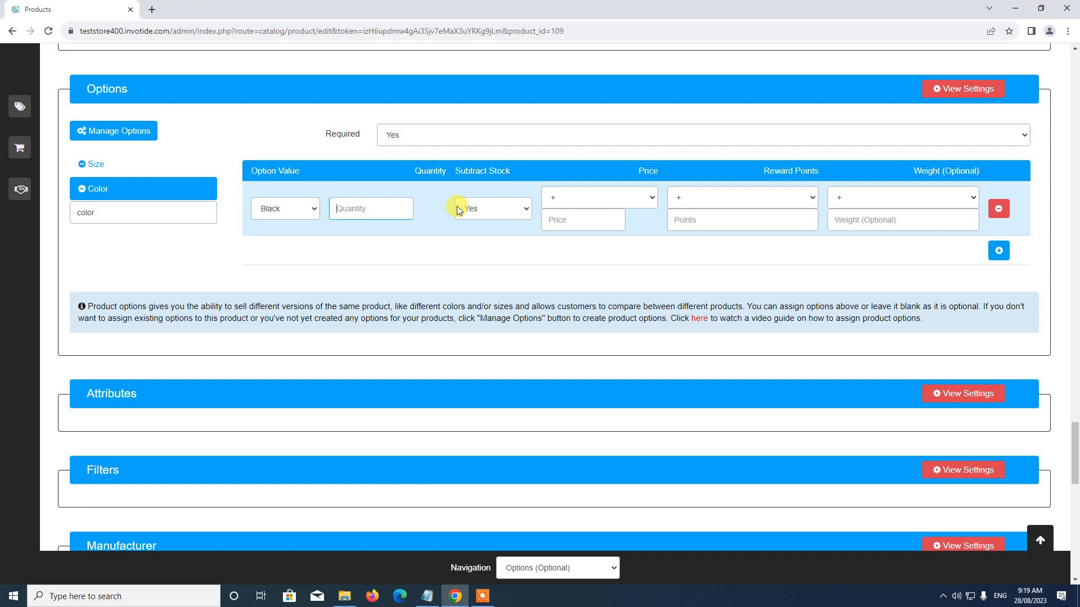
pyautogui.write('10')
pyautogui.click(570, 227)
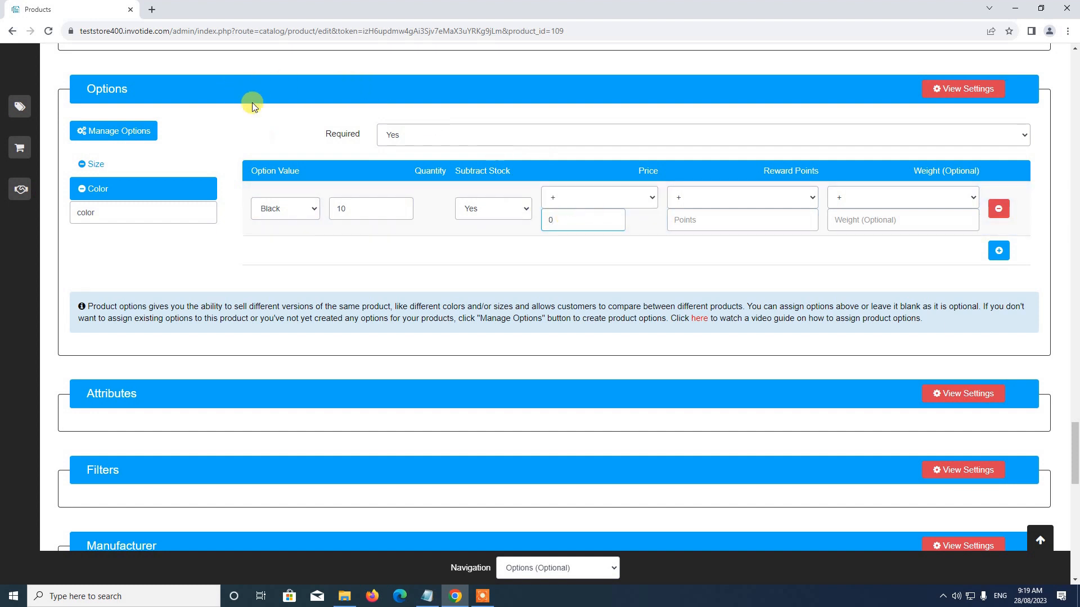
# Step: Add a Blue value to the Color option with quantity 10
pyautogui.click(999, 252)
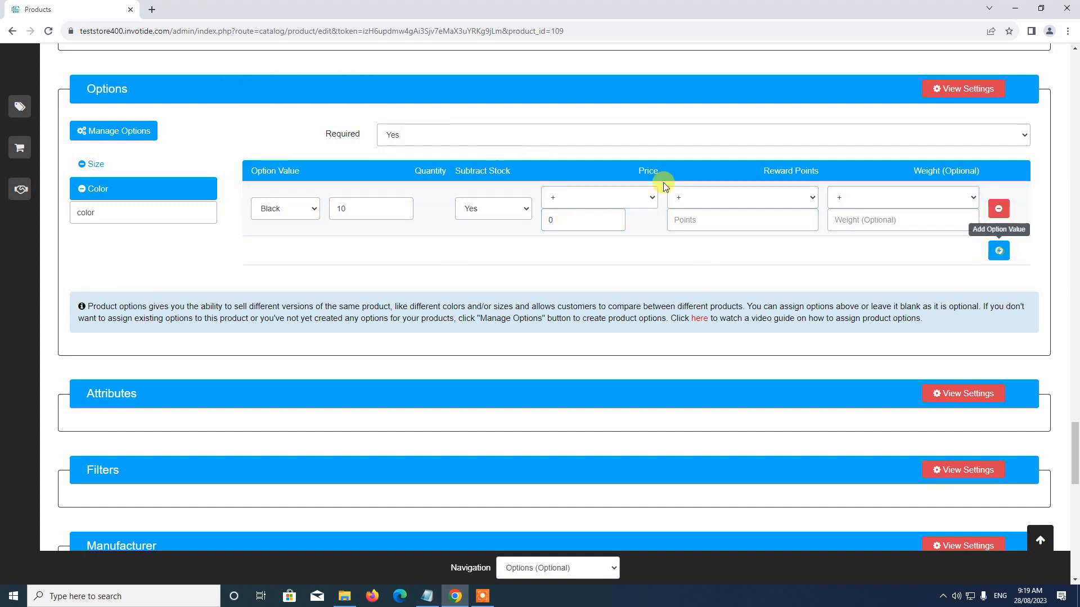
pyautogui.click(290, 264)
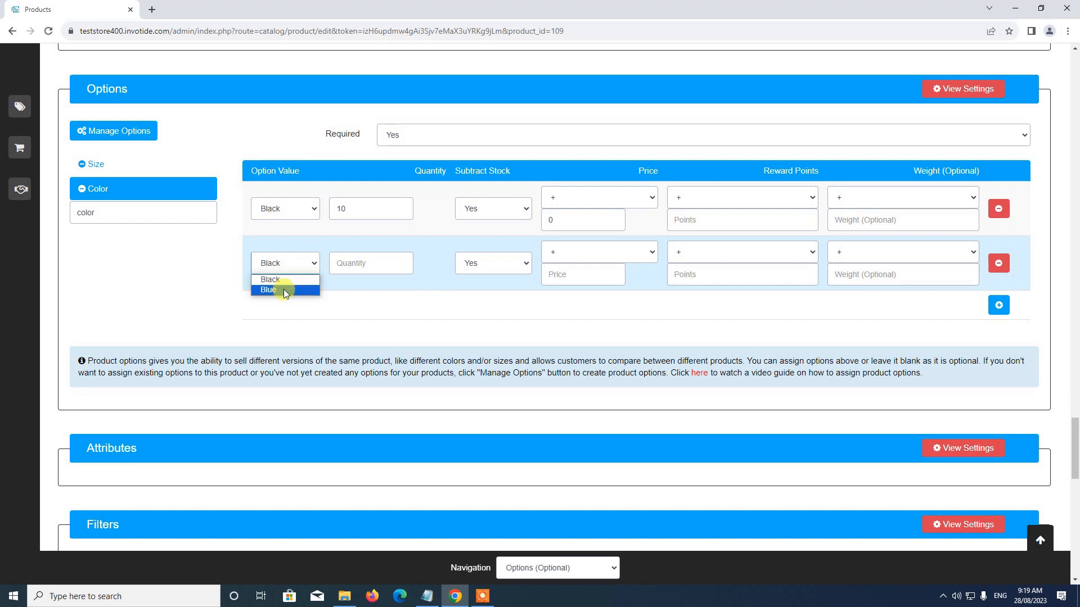
pyautogui.click(283, 289)
pyautogui.click(405, 263)
pyautogui.write('1')
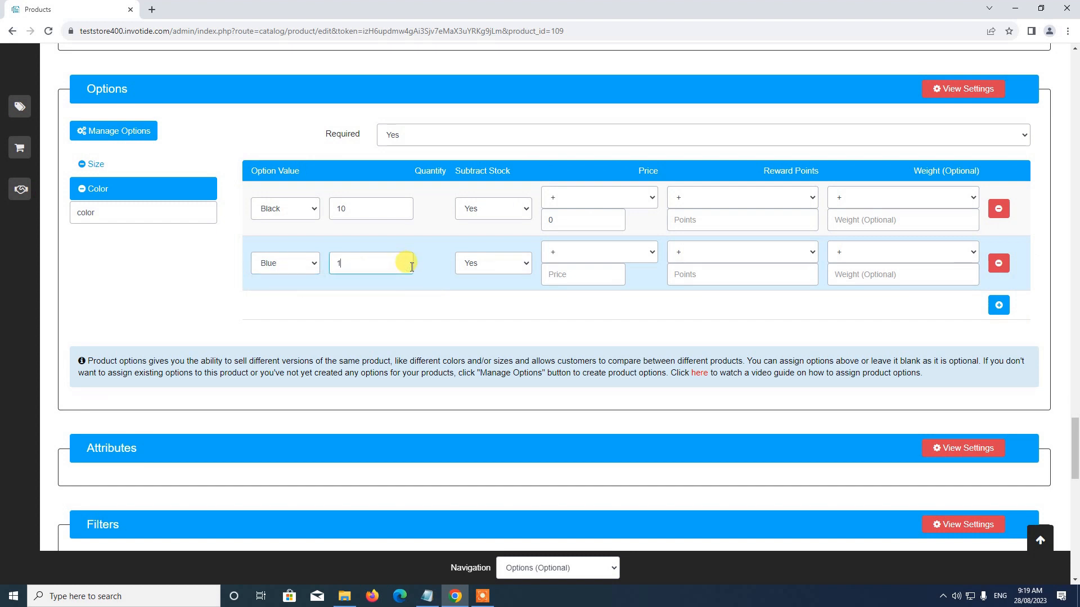
pyautogui.write('0')
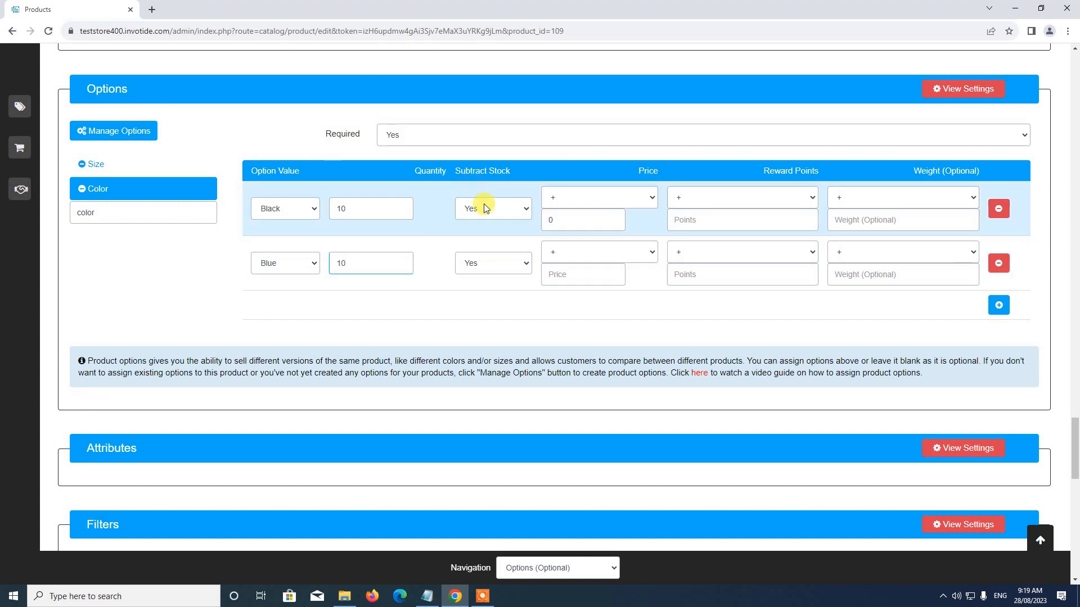
# Step: Set stock subtraction to No for both the Black and Blue values and Blue's price adjustment to plus 0
pyautogui.click(484, 206)
pyautogui.click(481, 234)
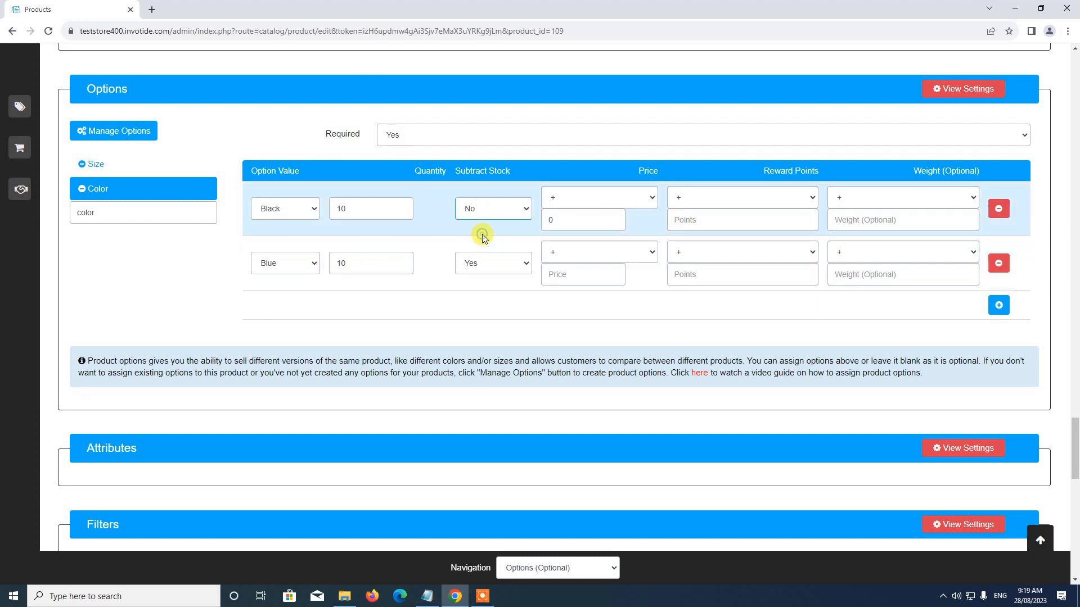
pyautogui.click(482, 264)
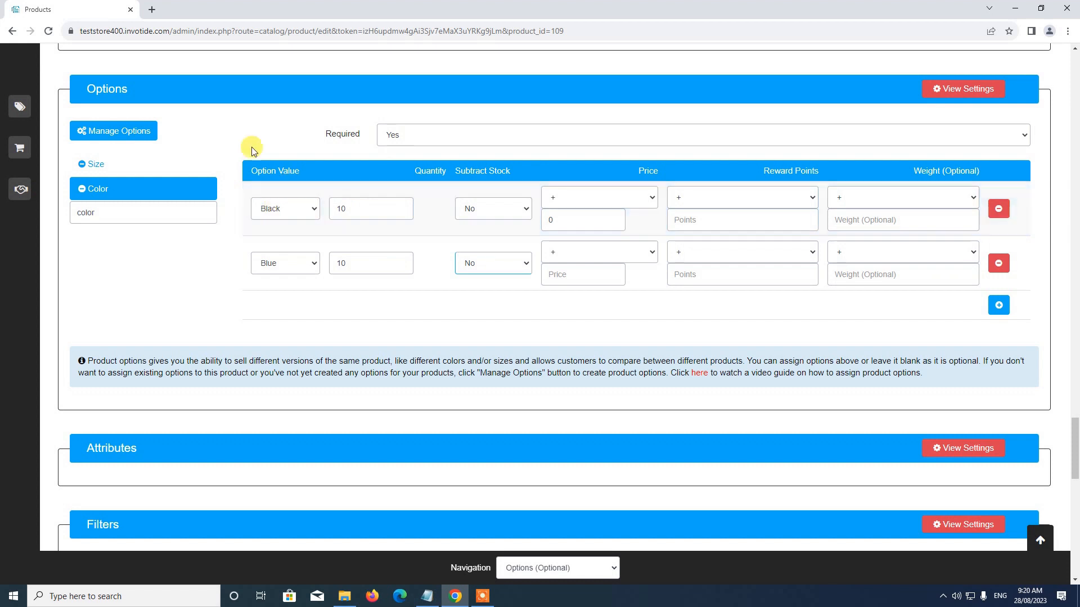
pyautogui.click(555, 272)
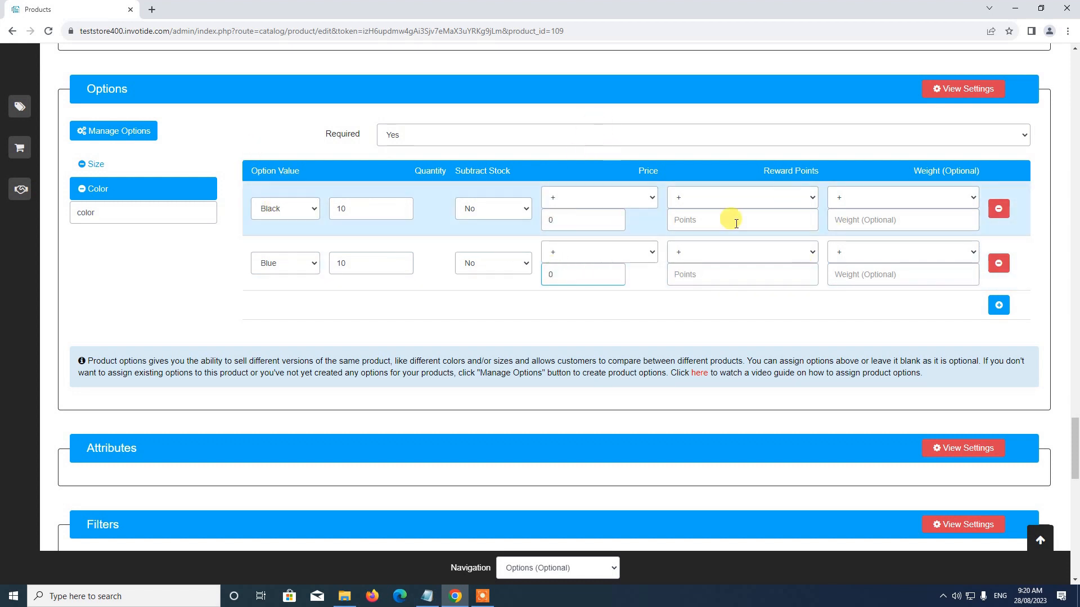
# Step: Review the value lists of the Size and Color options and check the Required setting of each
pyautogui.click(115, 167)
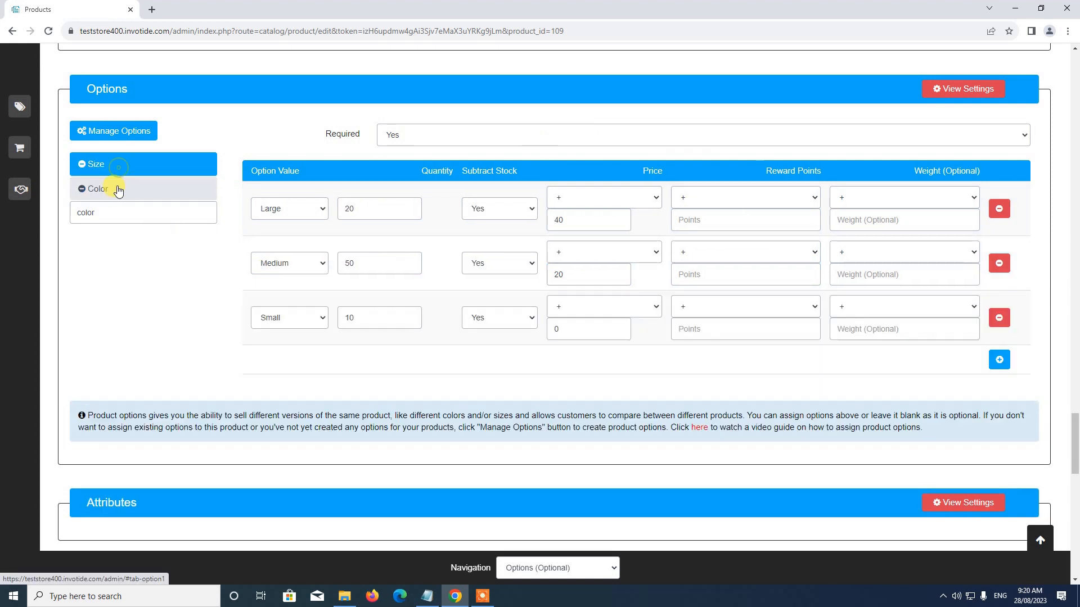
pyautogui.click(117, 186)
pyautogui.click(130, 167)
pyautogui.click(138, 192)
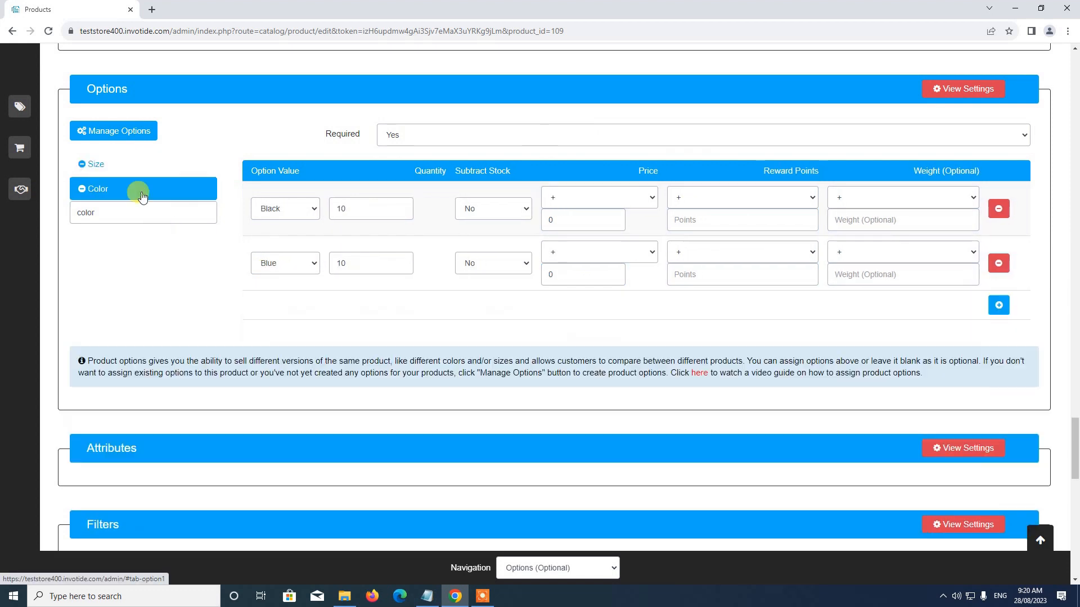
pyautogui.click(393, 137)
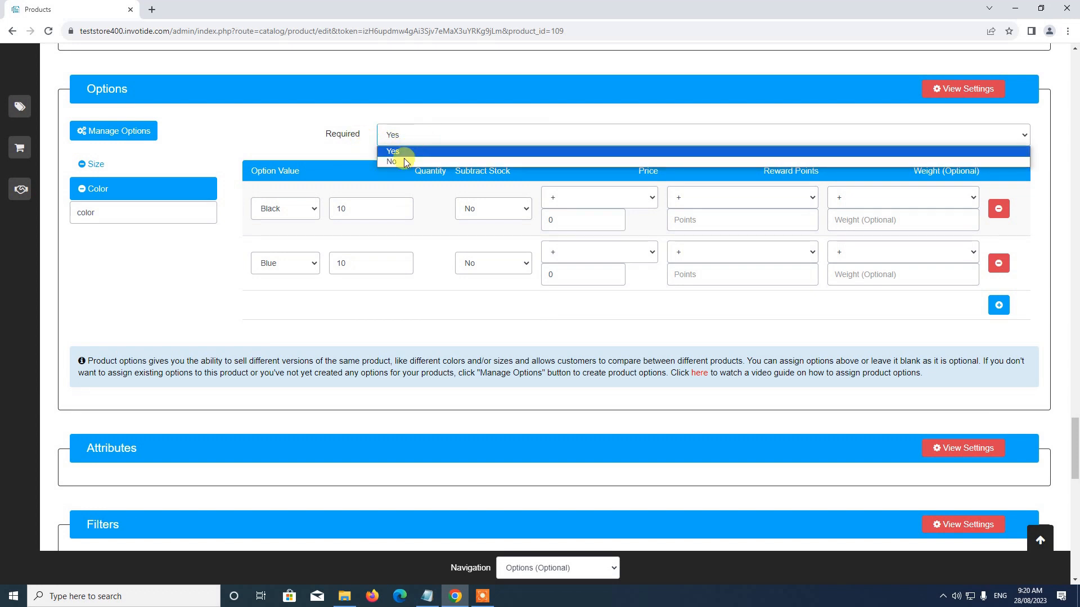
pyautogui.click(402, 153)
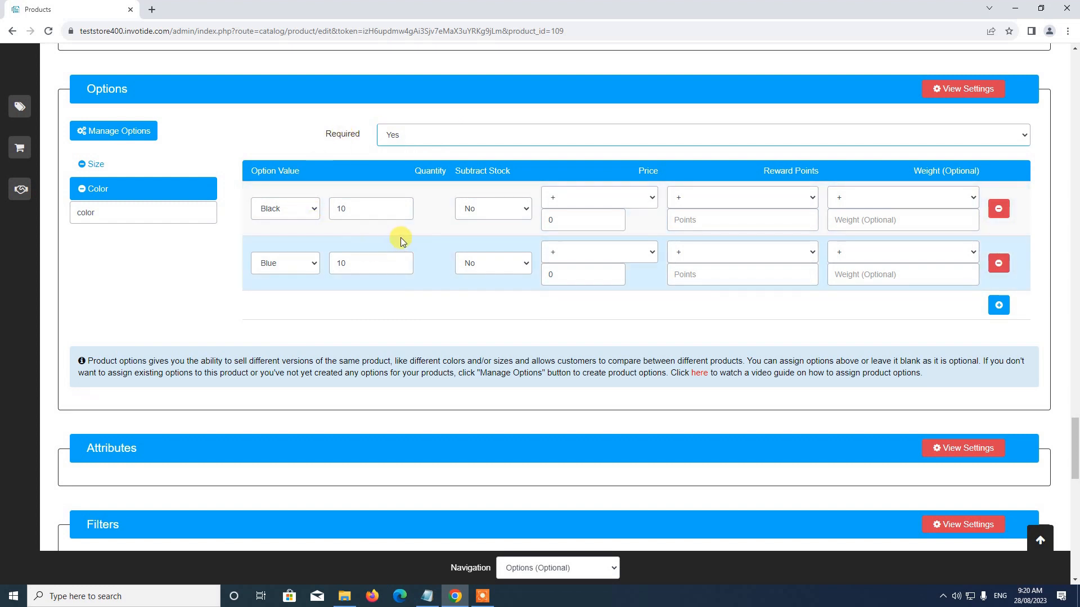
pyautogui.click(121, 172)
pyautogui.click(169, 193)
pyautogui.click(163, 171)
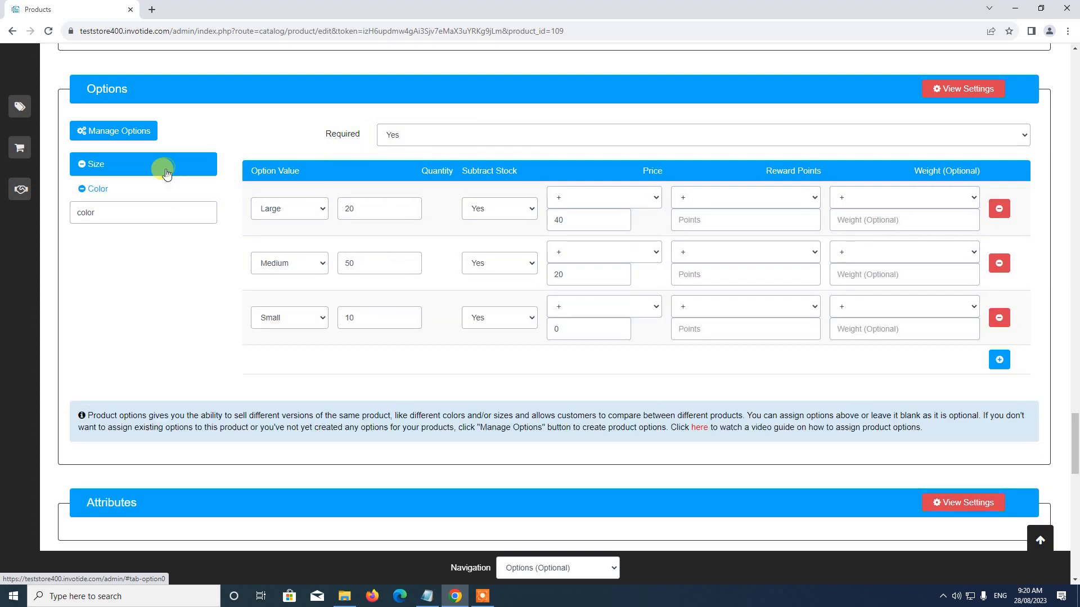
pyautogui.click(438, 135)
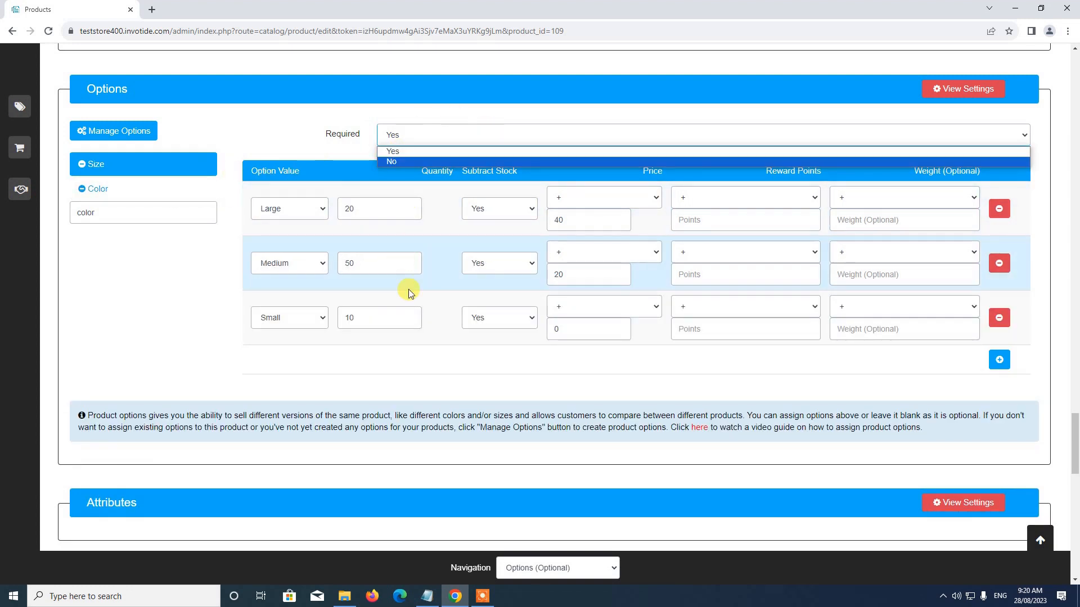
# Step: Save the Blue Shoe product with its assigned Size and Color options
pyautogui.scroll(2, 365, 283)
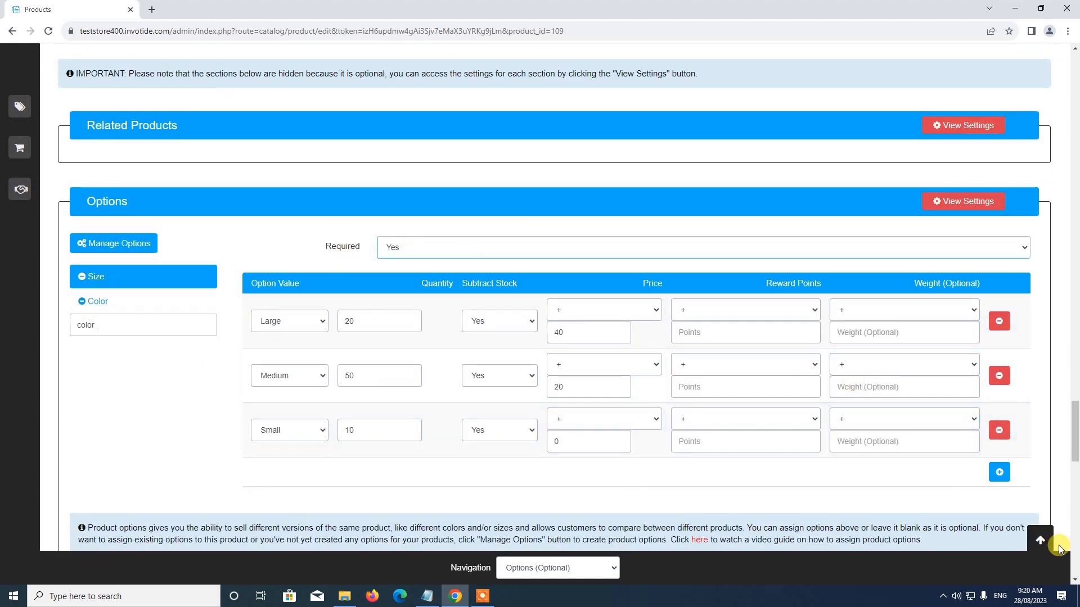
pyautogui.click(1040, 539)
pyautogui.click(939, 113)
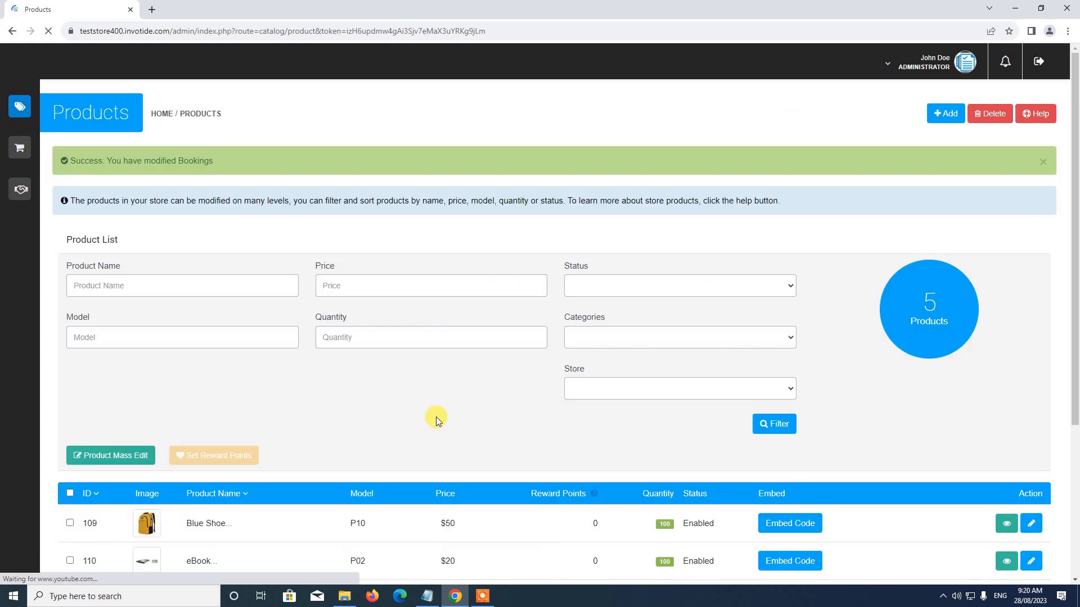
# Step: Open the storefront from the admin account and examine the Size and Color choices on the Blue Shoe product page
pyautogui.scroll(-3, 428, 414)
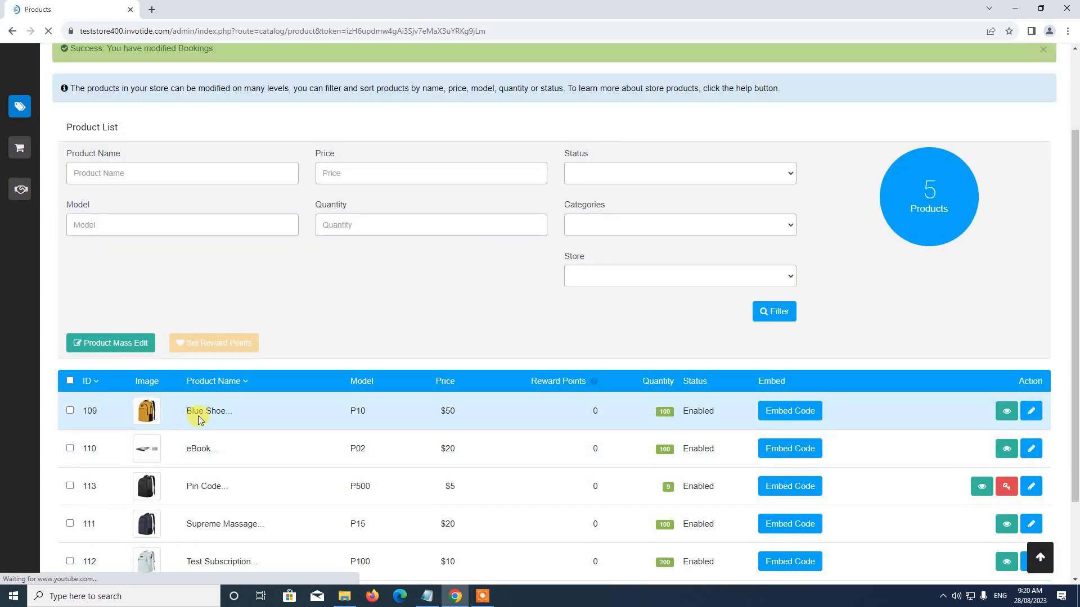
pyautogui.scroll(-1, 212, 414)
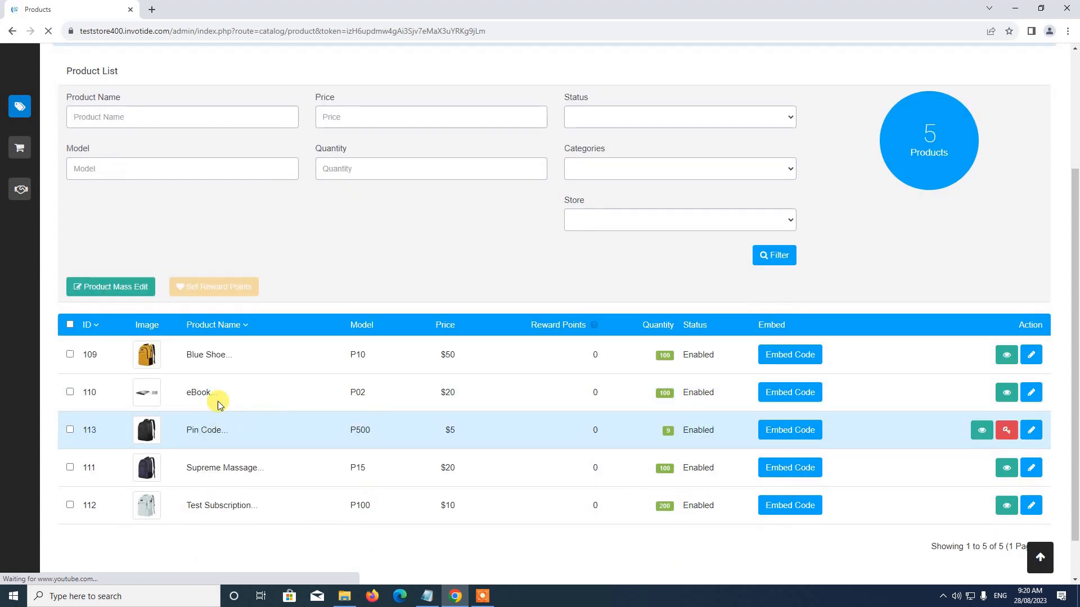
pyautogui.scroll(3, 377, 356)
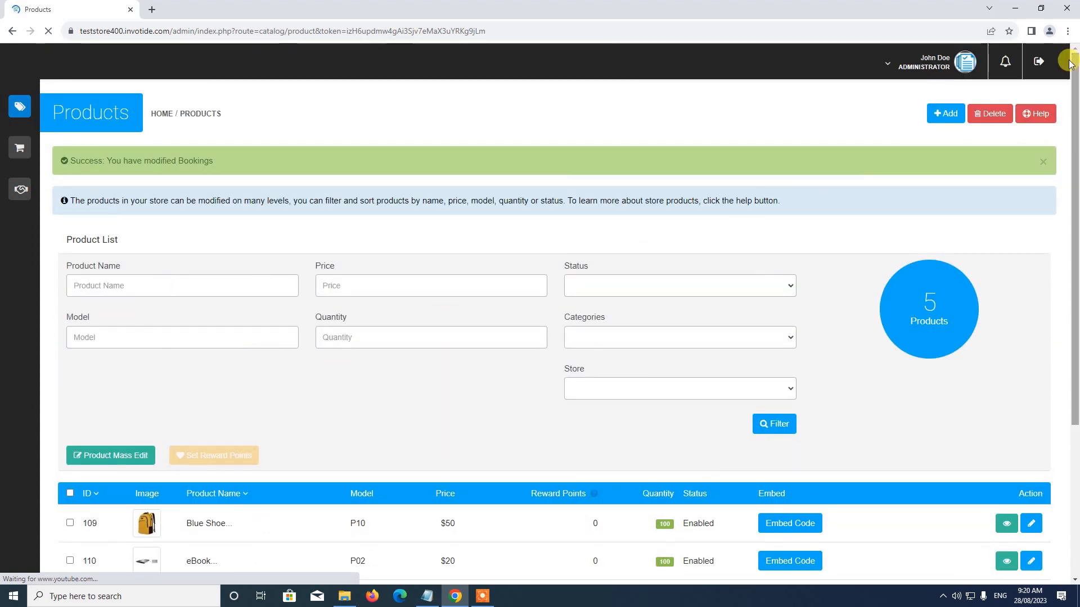
pyautogui.click(923, 62)
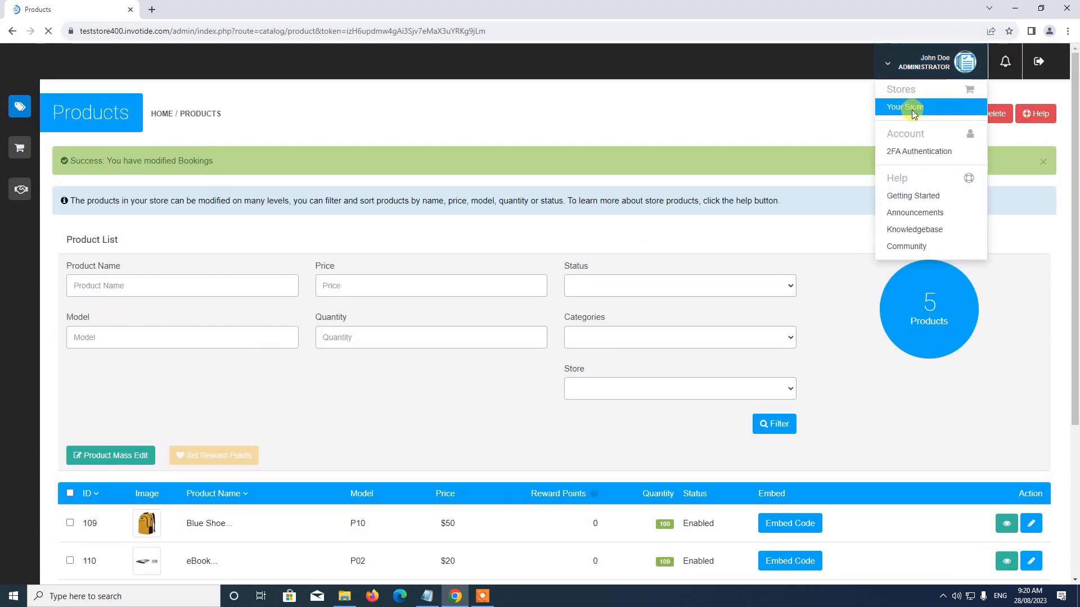
pyautogui.click(912, 113)
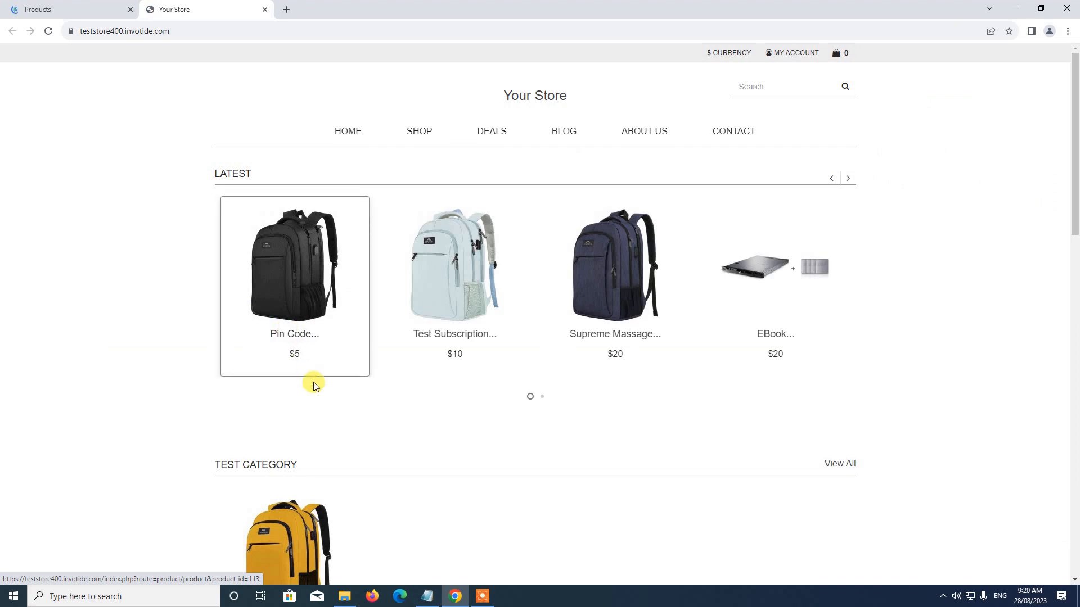
pyautogui.scroll(-4, 309, 382)
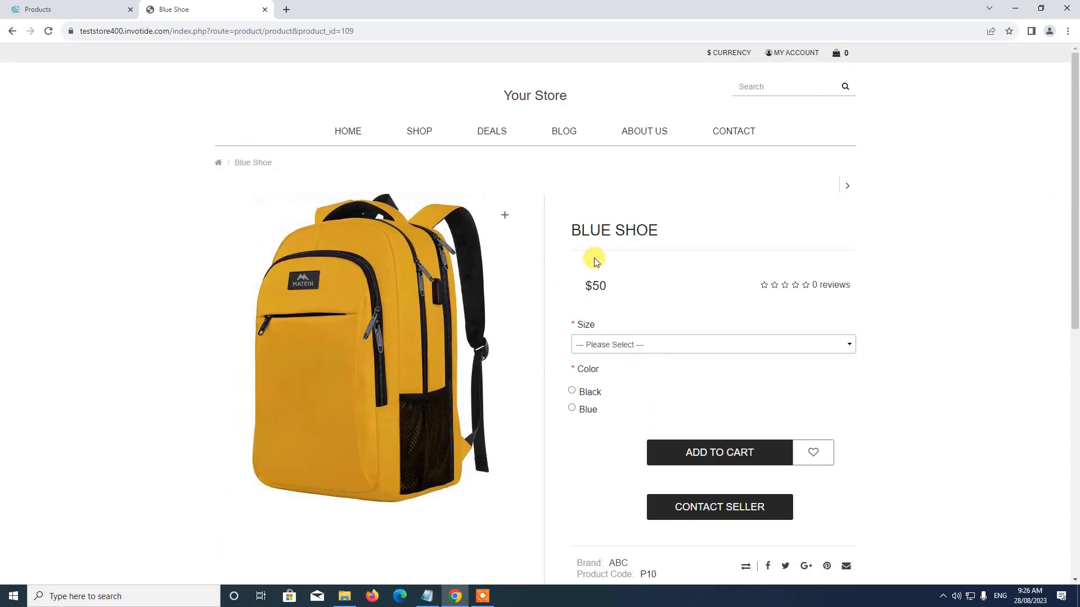
pyautogui.scroll(-3, 597, 256)
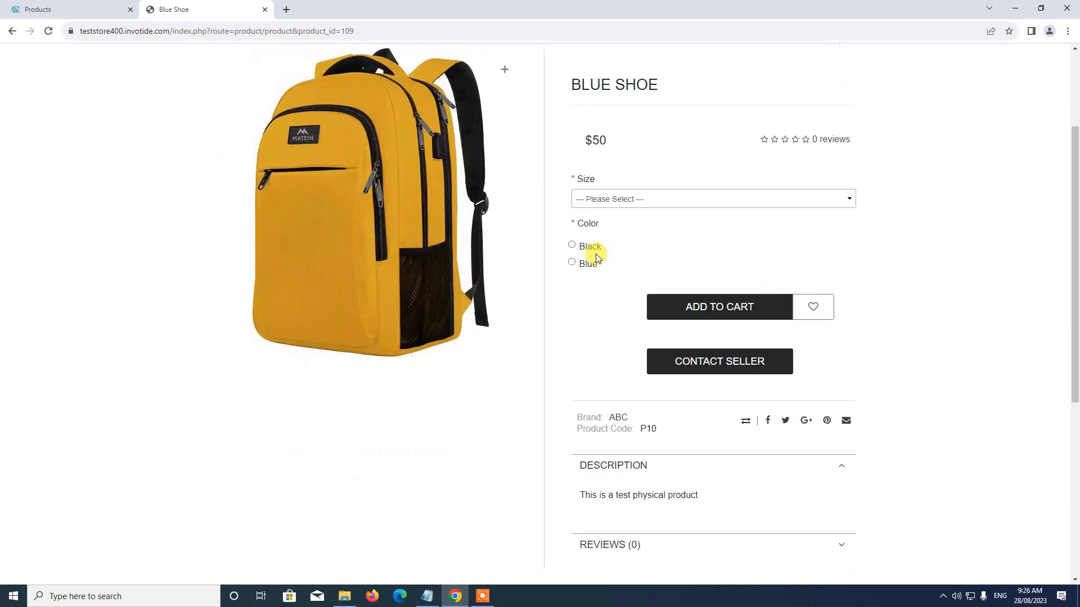
pyautogui.scroll(2, 596, 257)
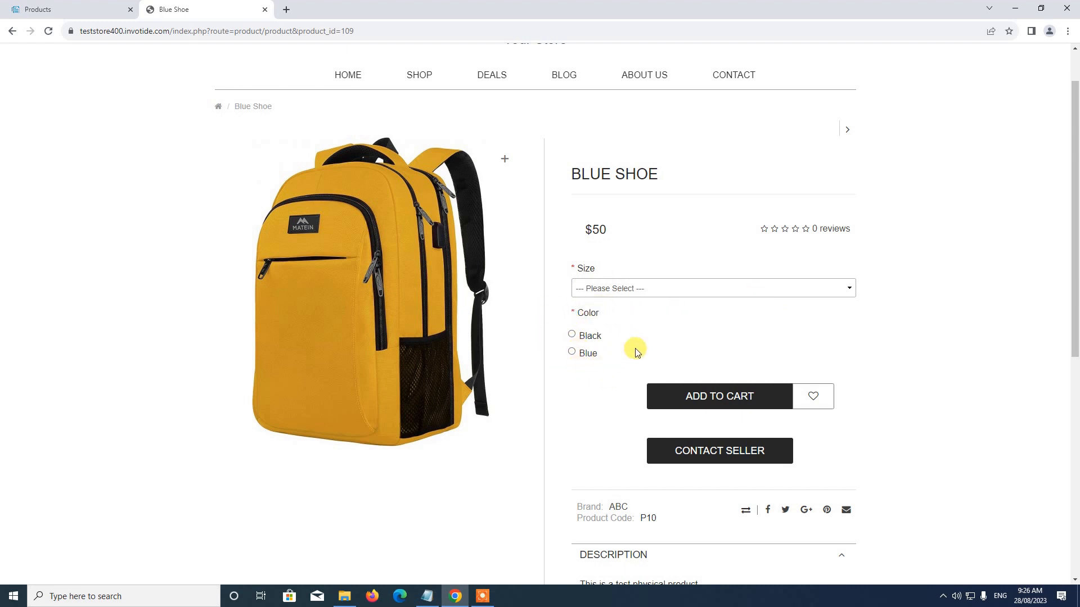
# Step: Add the Blue Shoe to the shopping cart in size Large and color Black, and close the cart window
pyautogui.click(669, 289)
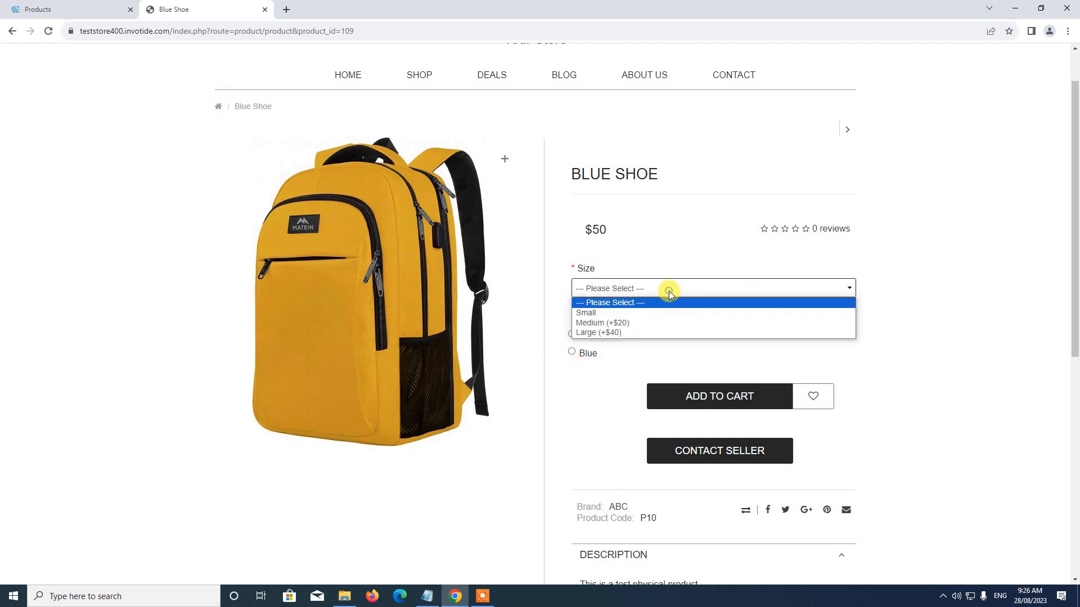
pyautogui.click(618, 333)
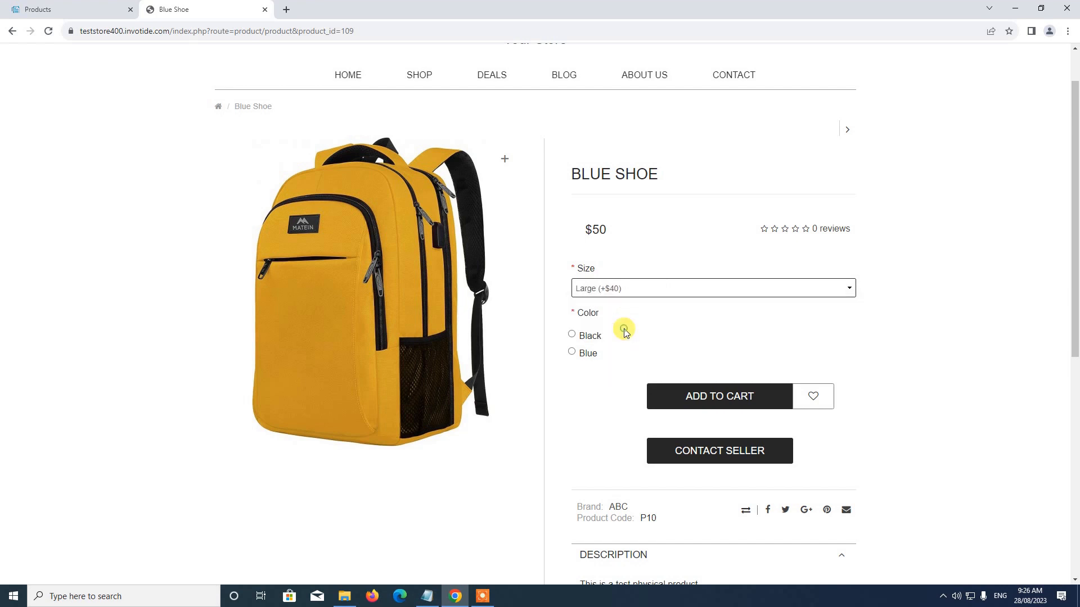
pyautogui.click(573, 336)
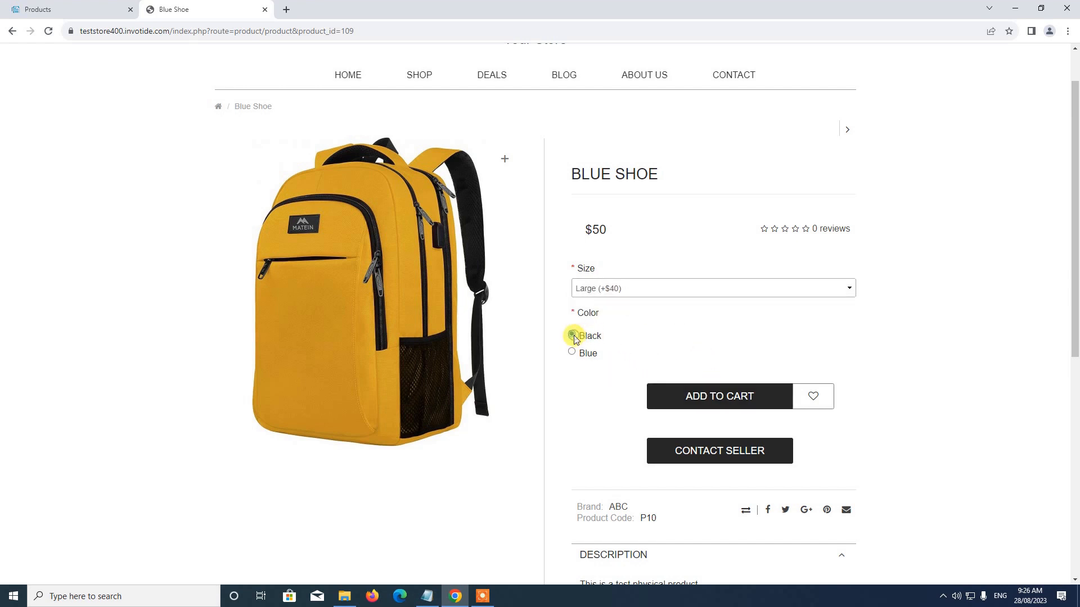
pyautogui.click(719, 400)
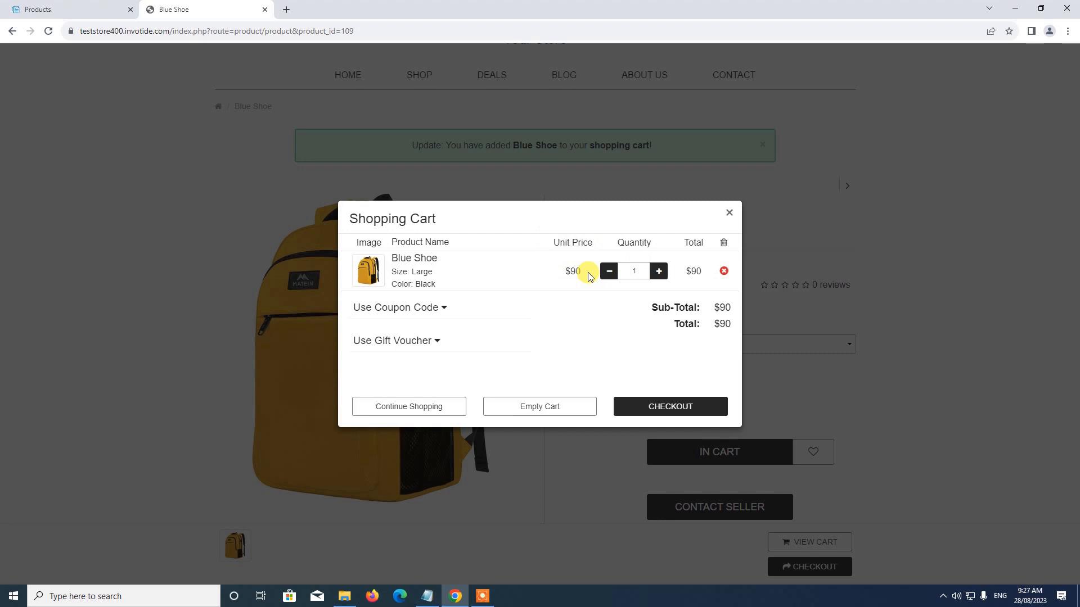
pyautogui.click(728, 219)
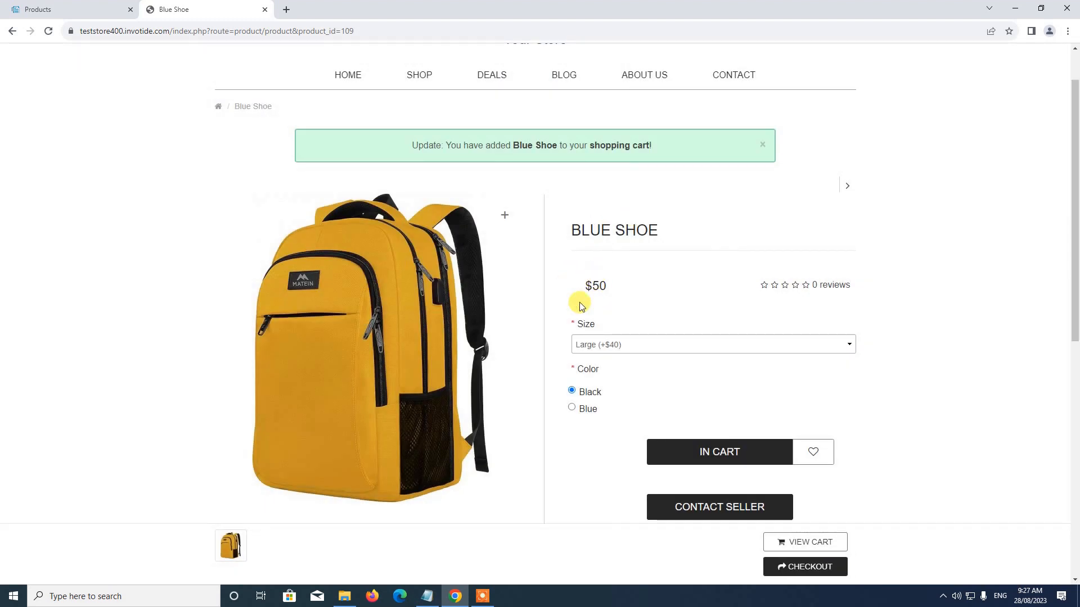
# Step: Check the Size price surcharges on the Blue Shoe page against the unit price in the shopping cart
pyautogui.click(618, 343)
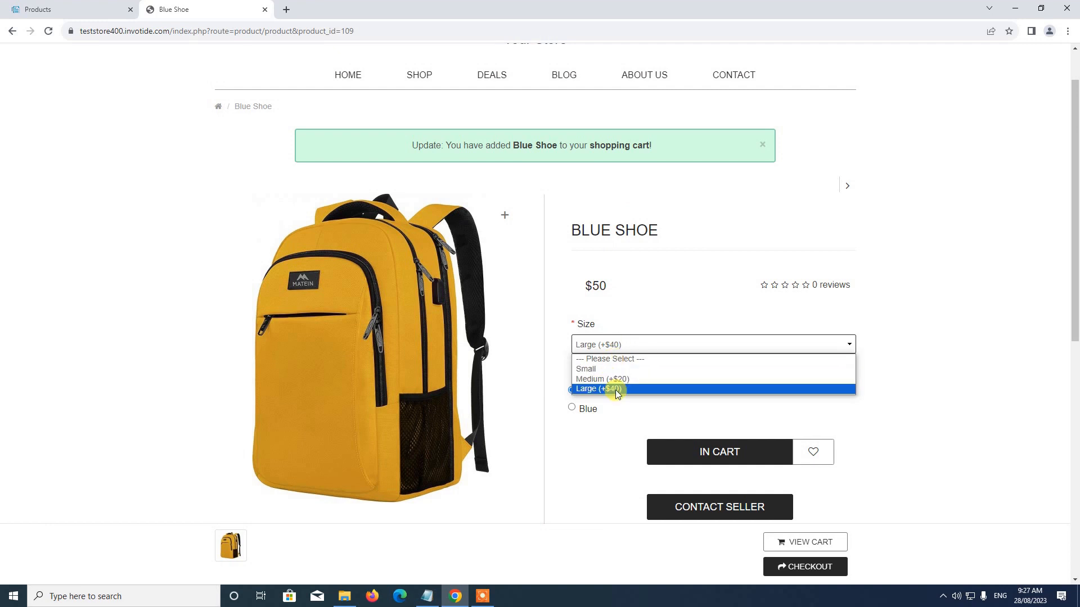
pyautogui.click(653, 315)
pyautogui.click(813, 543)
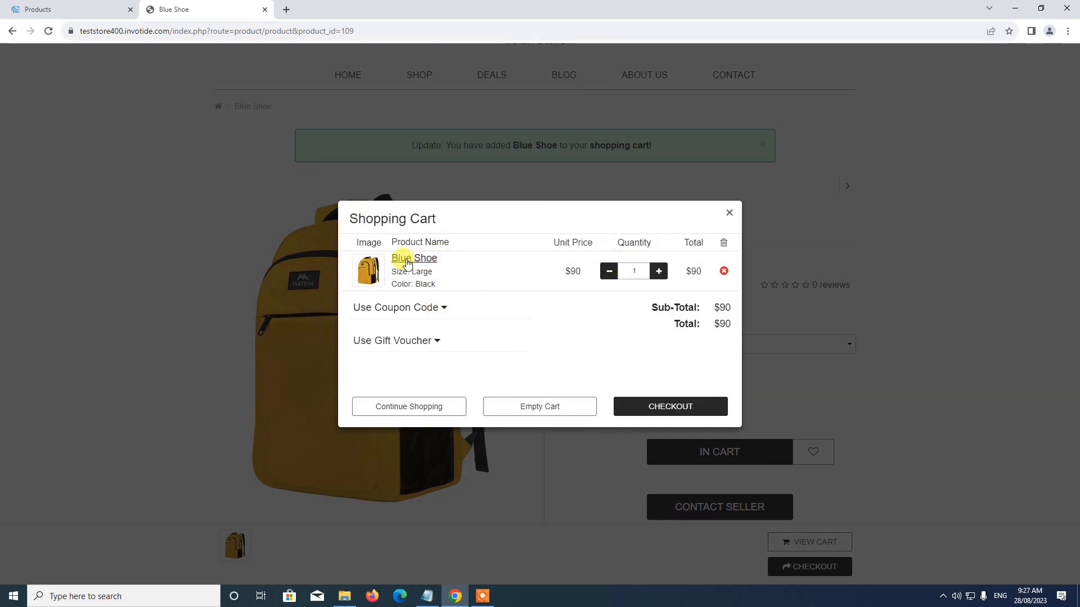
pyautogui.click(727, 220)
# Step: Add a second Blue Shoe to the cart in size Medium and color Blue, and close the cart window
pyautogui.click(642, 347)
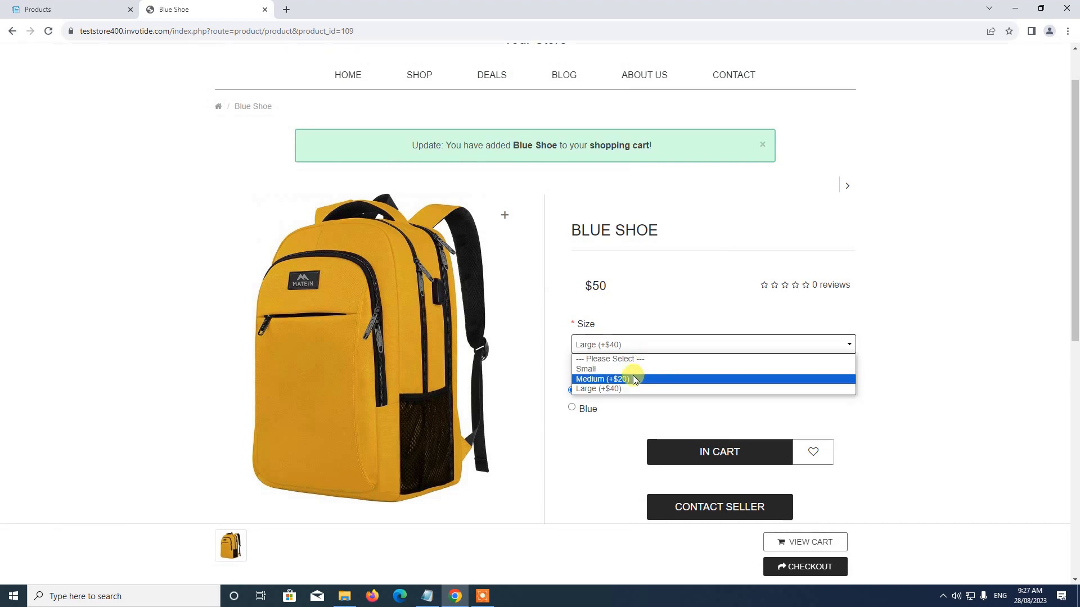
pyautogui.click(634, 379)
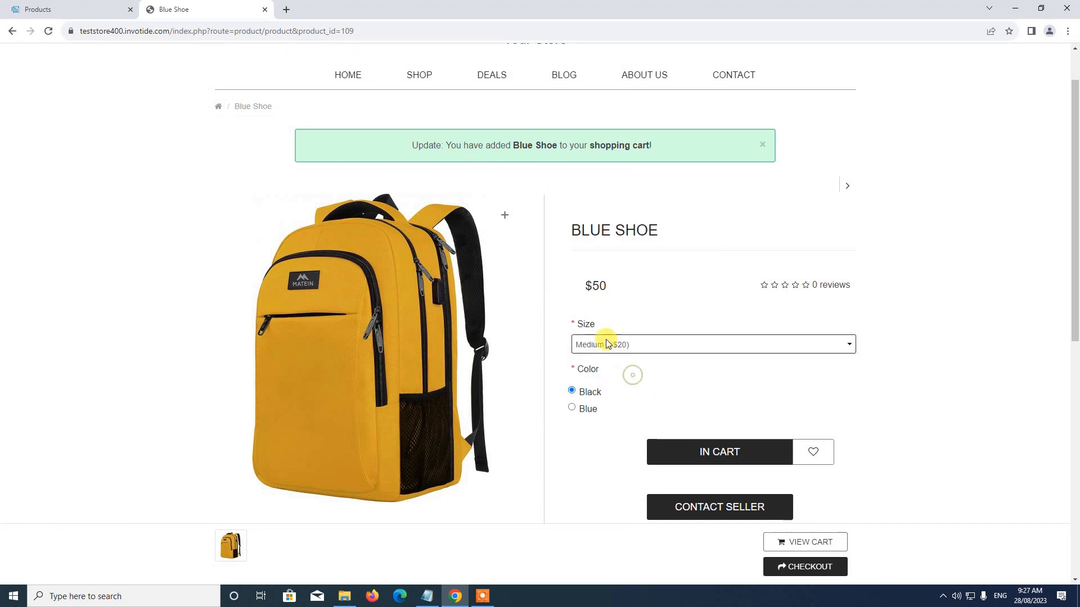
pyautogui.click(580, 407)
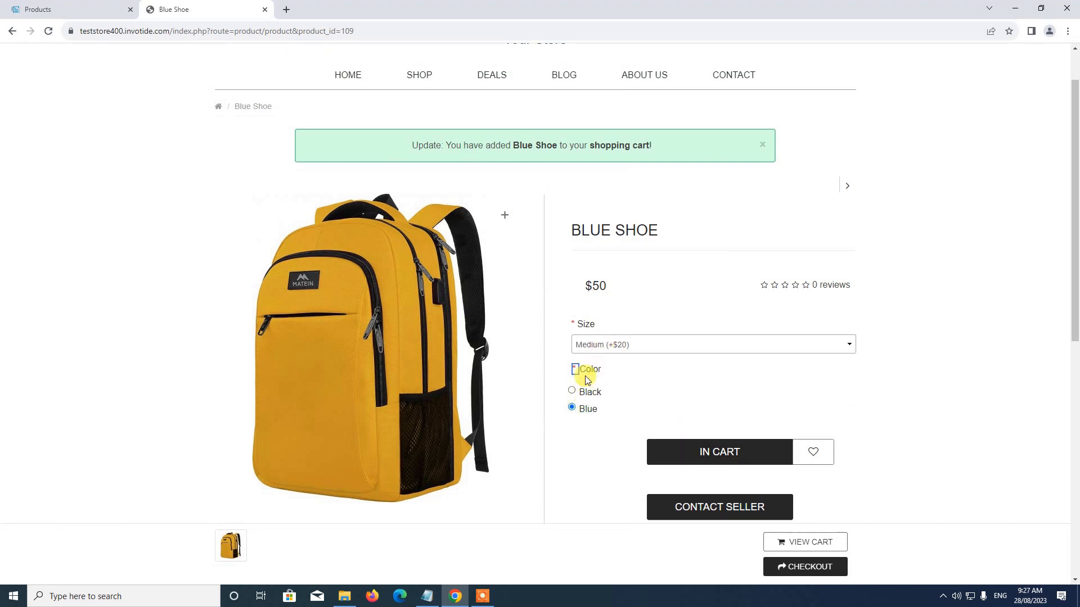
pyautogui.click(725, 453)
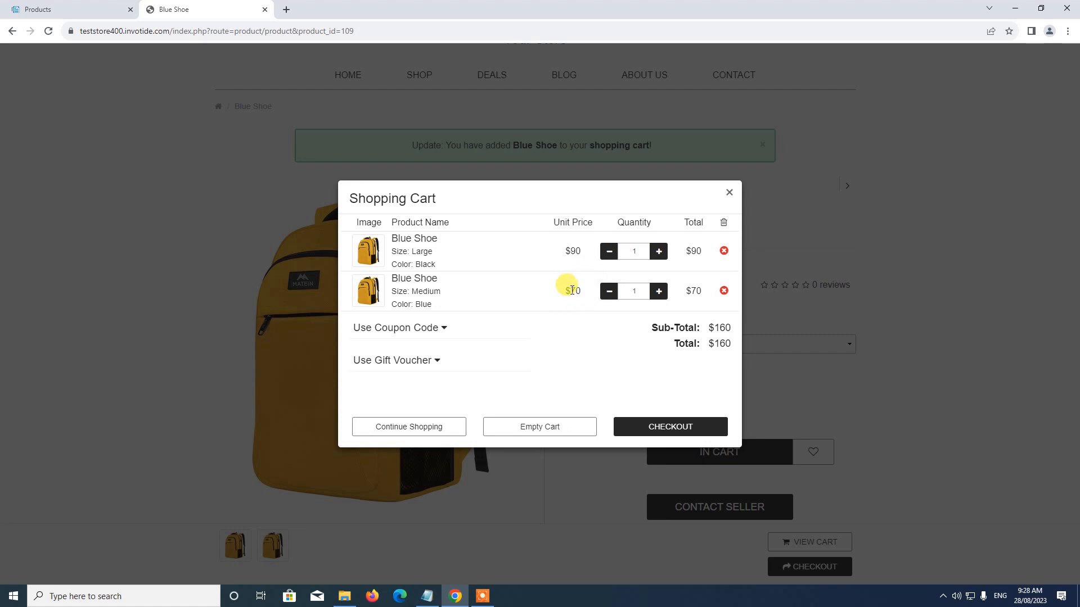
pyautogui.click(729, 193)
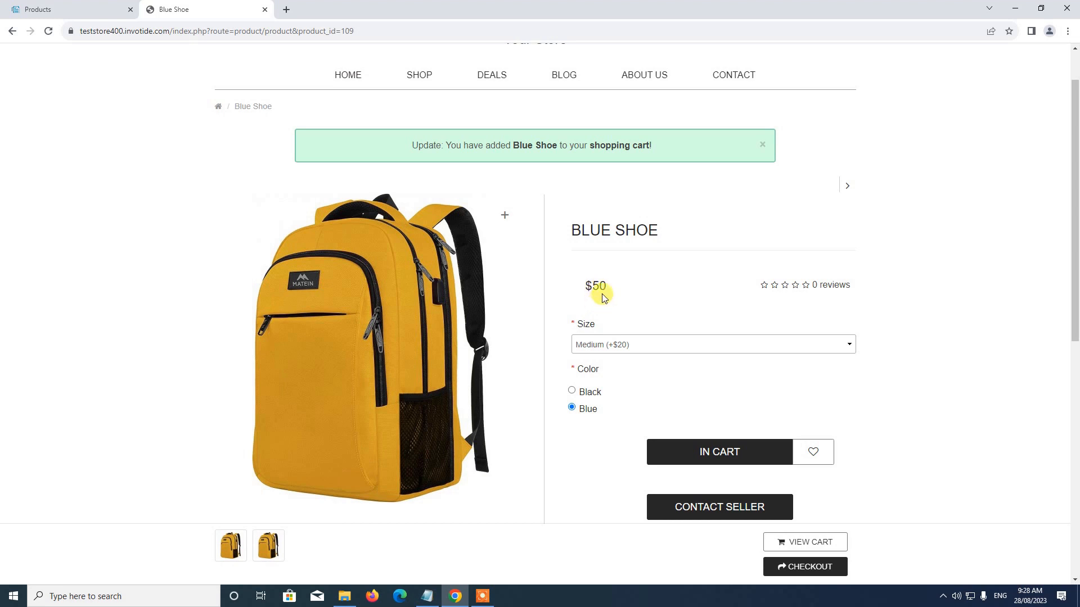
# Step: Add a third Blue Shoe to the cart in size Small and color Black, and close the cart window
pyautogui.click(601, 351)
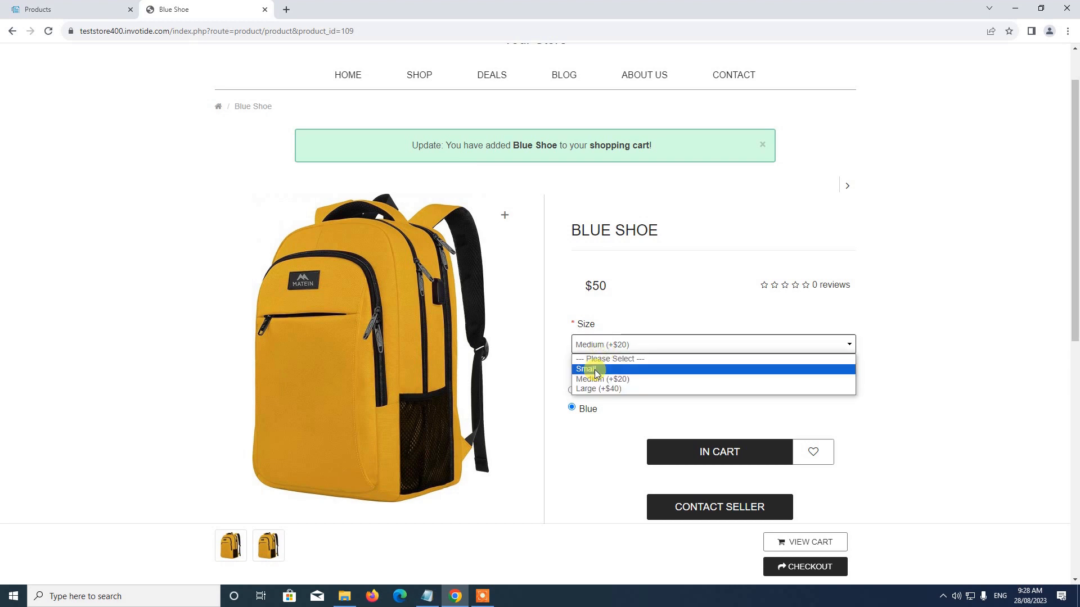
pyautogui.click(596, 373)
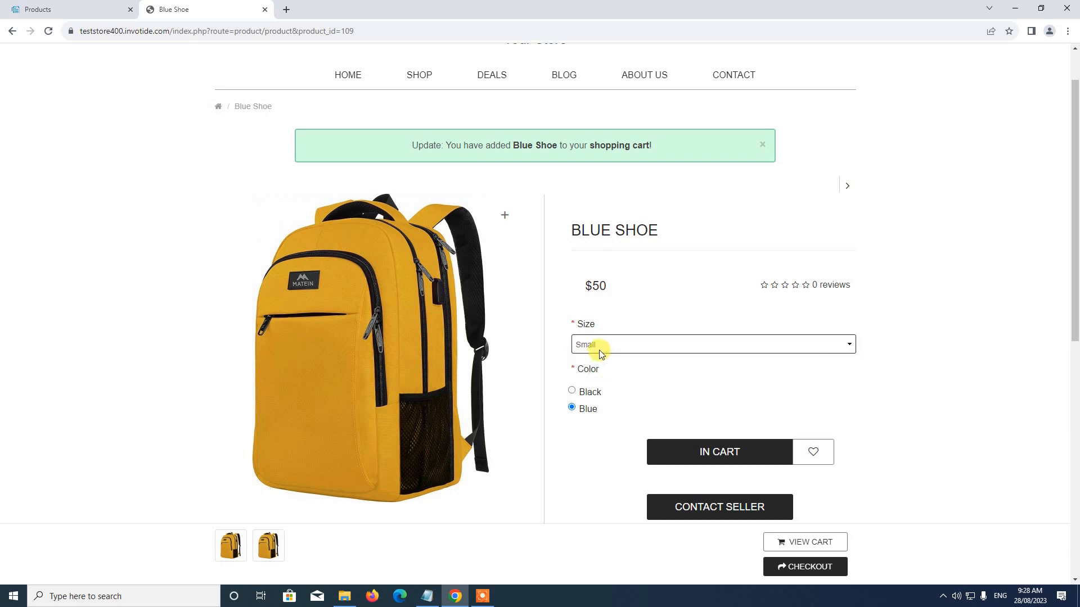
pyautogui.click(582, 396)
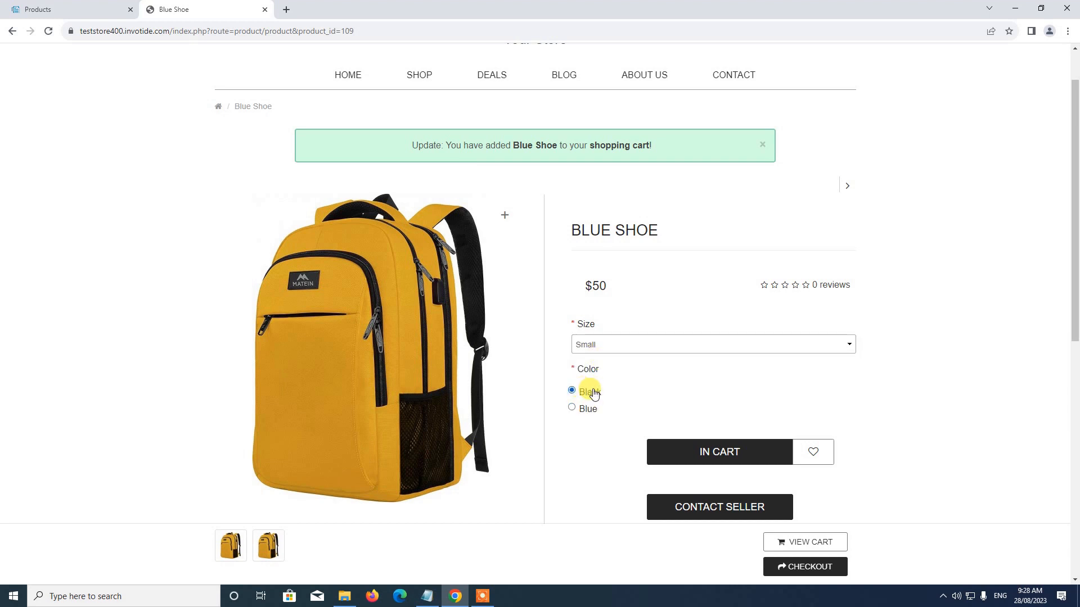
pyautogui.click(750, 452)
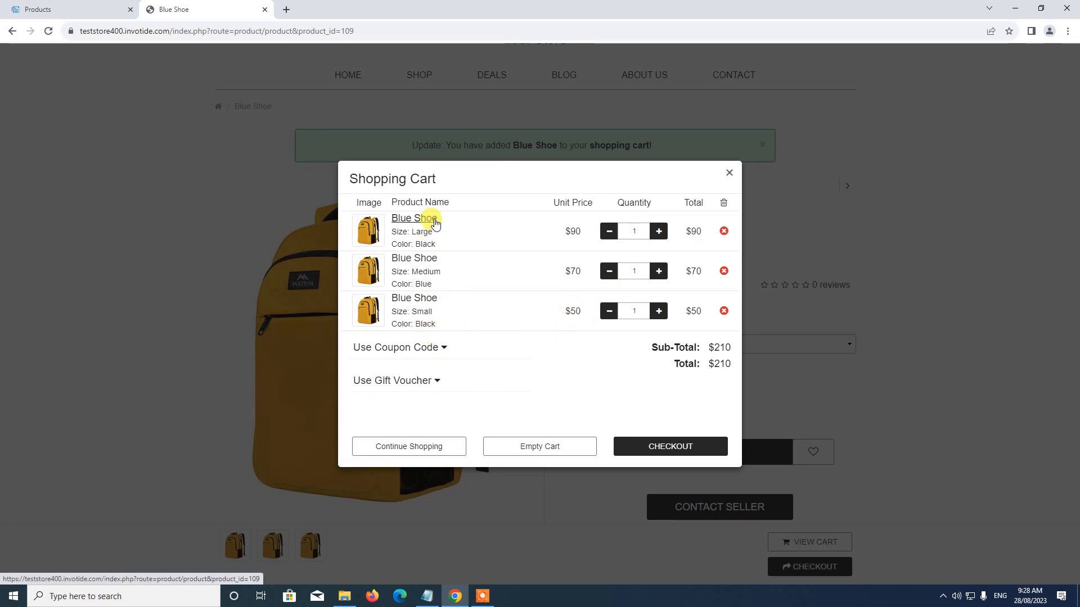
pyautogui.click(729, 174)
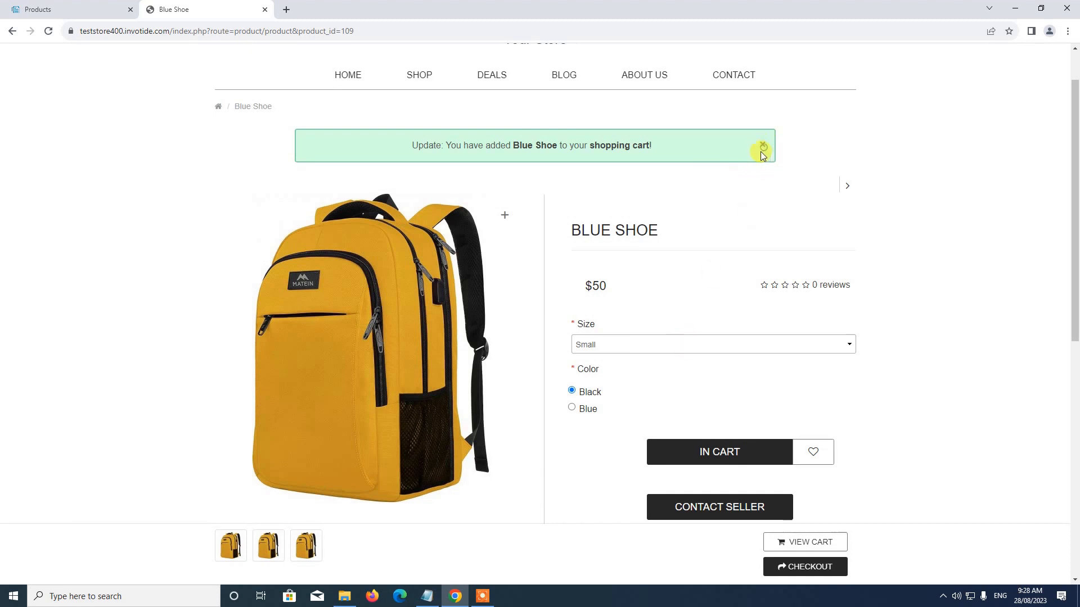
# Step: Close the storefront page and return to the product list in the store admin
pyautogui.click(267, 11)
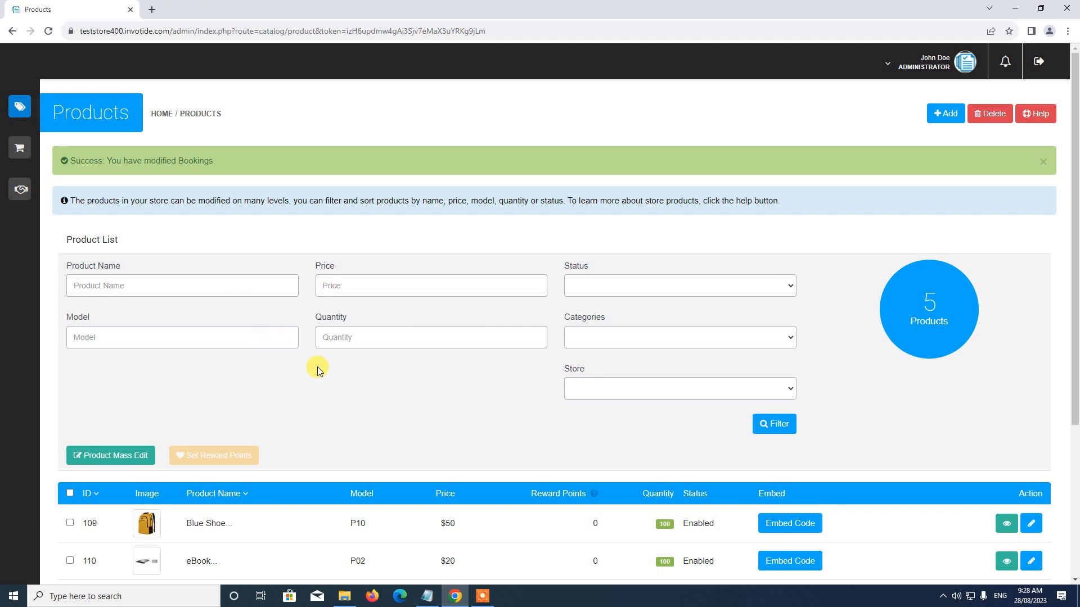
pyautogui.scroll(-2, 321, 388)
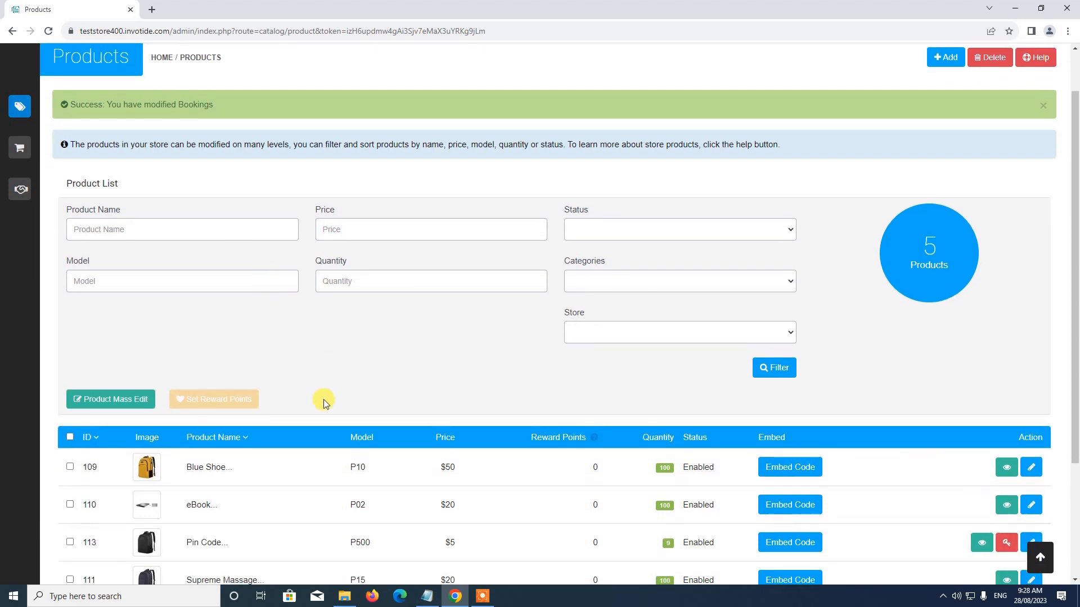